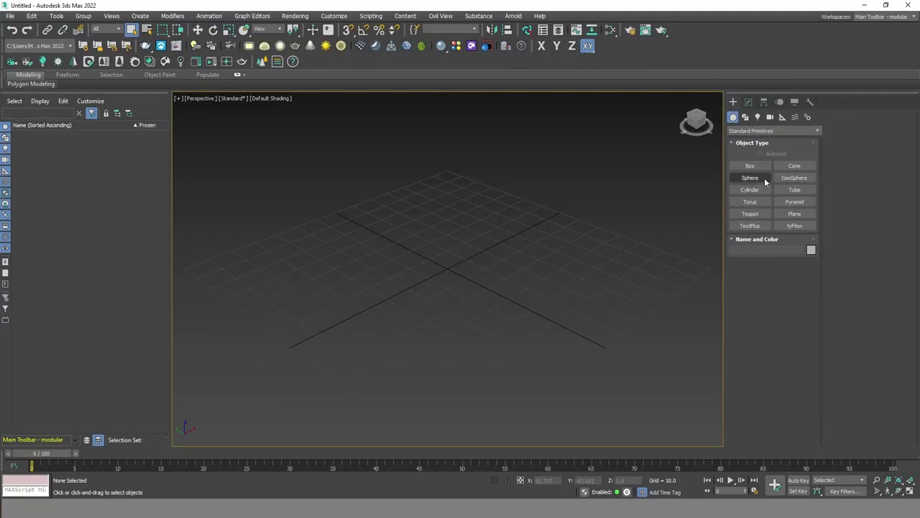
Step: Draw a cylinder at the grid centre, setting its radius and height, and fit it in view
{"action": "left_click", "coordinate": [758, 188]}
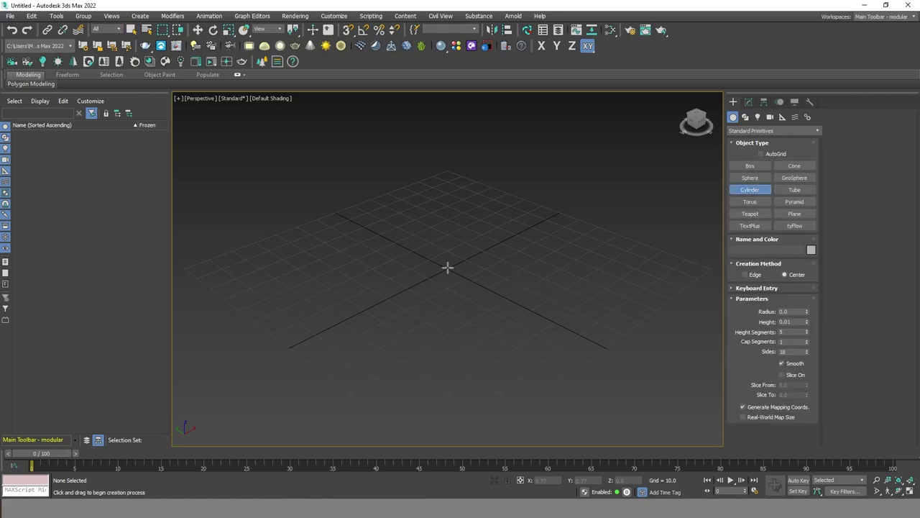
{"action": "left_click_drag", "start_coordinate": [447, 267], "coordinate": [502, 293]}
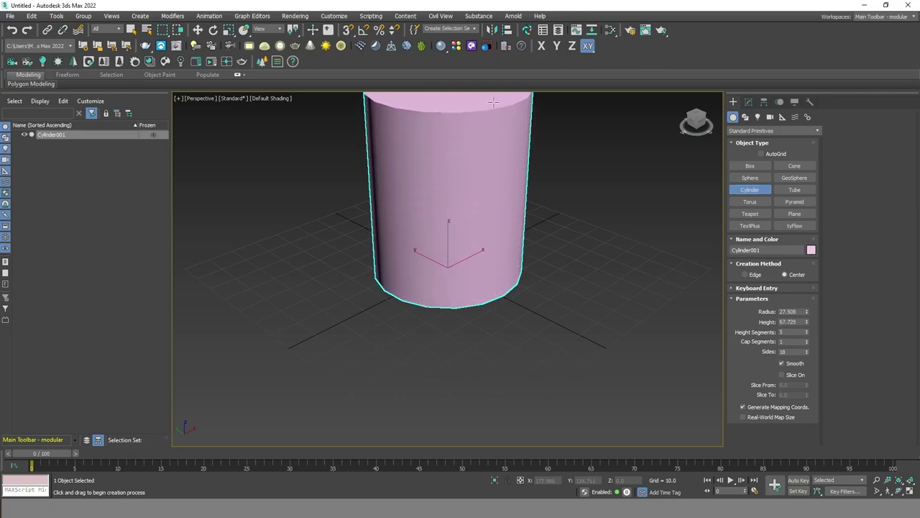
{"action": "left_click", "coordinate": [494, 102]}
{"action": "key", "text": "w"}
{"action": "key", "text": "z"}
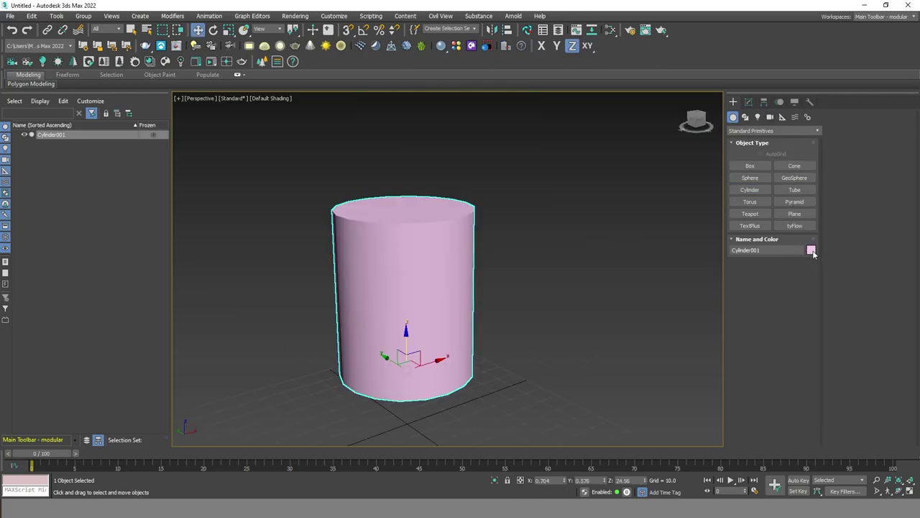
Step: Change the cylinder's object colour to green
{"action": "left_click", "coordinate": [811, 251]}
{"action": "left_click", "coordinate": [684, 244]}
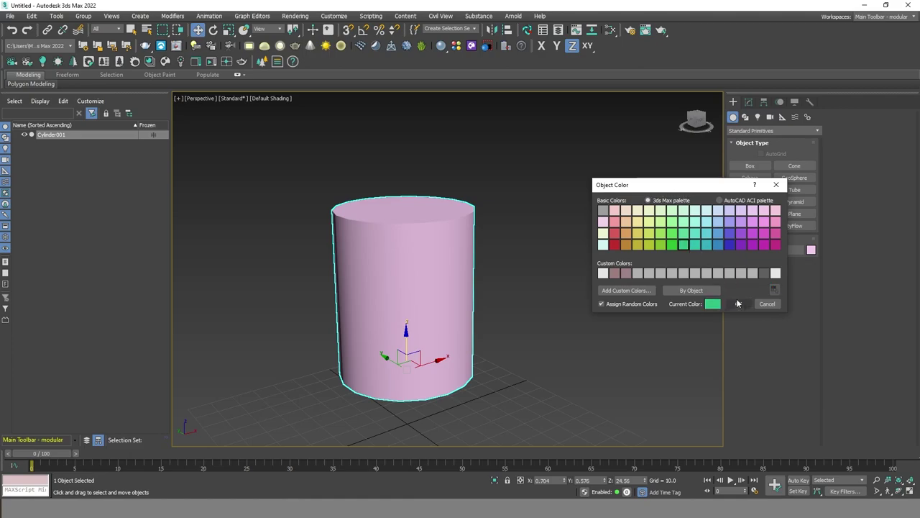
{"action": "left_click", "coordinate": [738, 303]}
{"action": "left_click", "coordinate": [545, 248]}
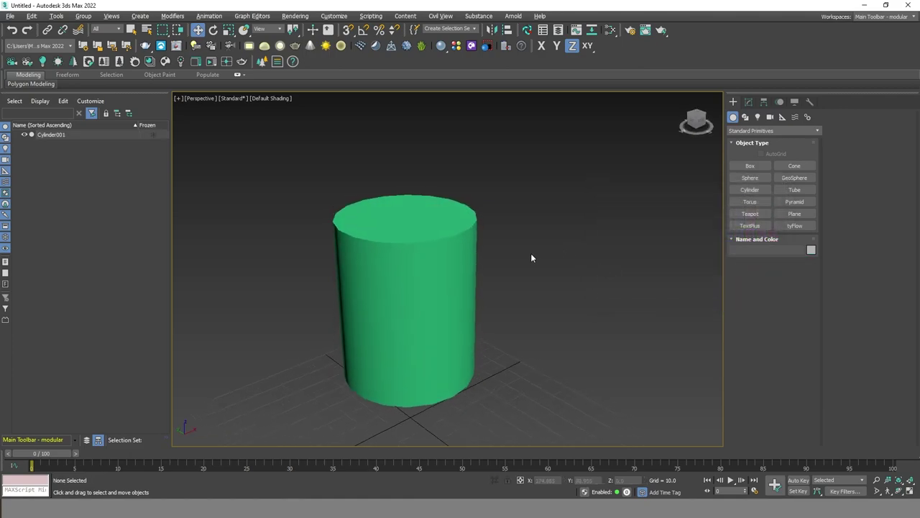
{"action": "left_click", "coordinate": [450, 237]}
Step: Turn on edged faces and set the cylinder to 1 height segment and 32 sides
{"action": "key", "text": "F4"}
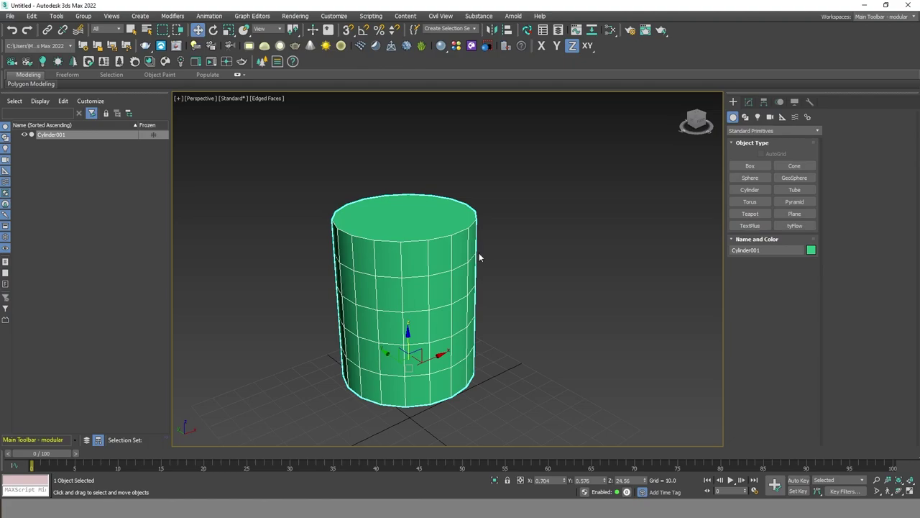
{"action": "scroll", "coordinate": [480, 257], "scroll_direction": "up", "scroll_amount": 3}
{"action": "left_click", "coordinate": [748, 102]}
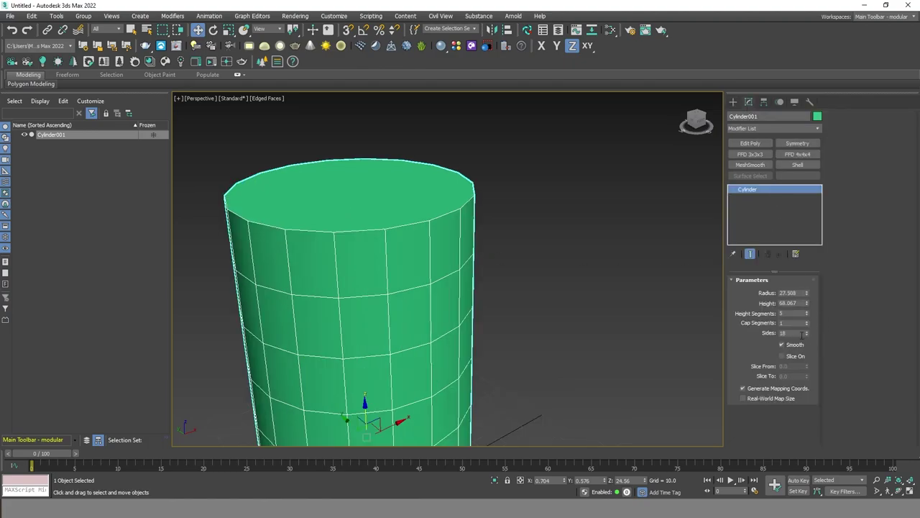
{"action": "double_click", "coordinate": [789, 314]}
{"action": "type", "text": "1"}
{"action": "double_click", "coordinate": [791, 333]}
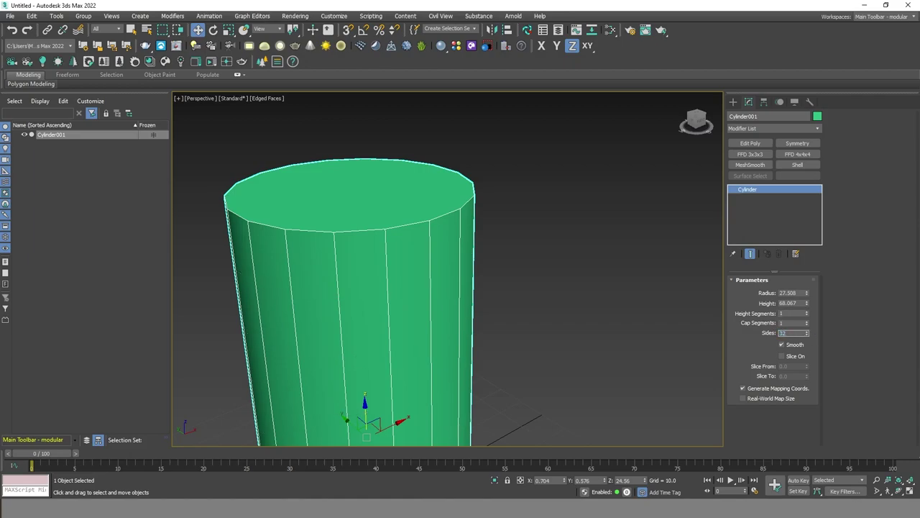
{"action": "left_click", "coordinate": [566, 285]}
{"action": "scroll", "coordinate": [547, 273], "scroll_direction": "down", "scroll_amount": 5}
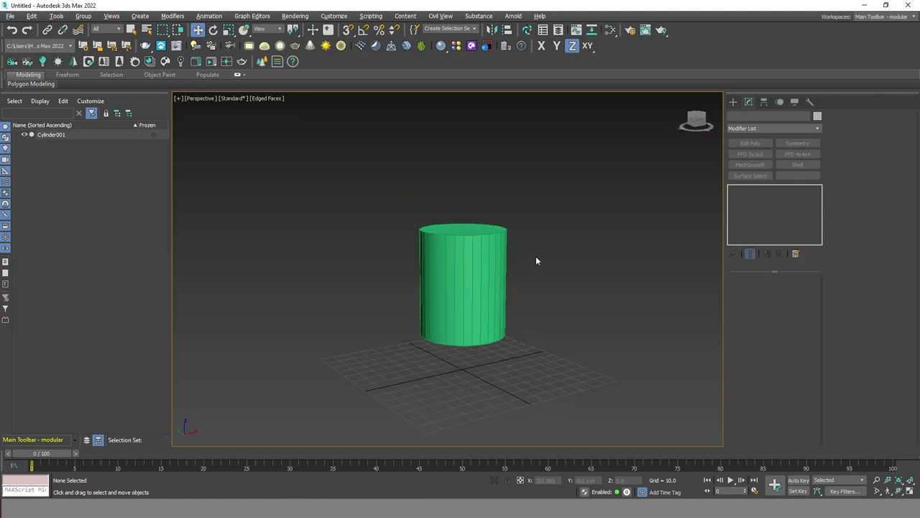
{"action": "scroll", "coordinate": [487, 265], "scroll_direction": "up", "scroll_amount": 5}
{"action": "left_click", "coordinate": [460, 213]}
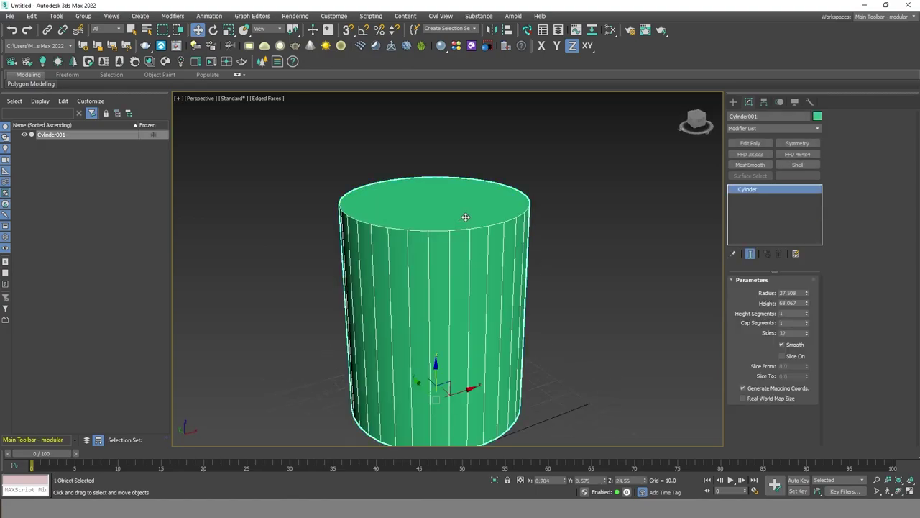
Step: Convert the cylinder to an Editable Poly and select its top polygon
{"action": "right_click", "coordinate": [752, 191]}
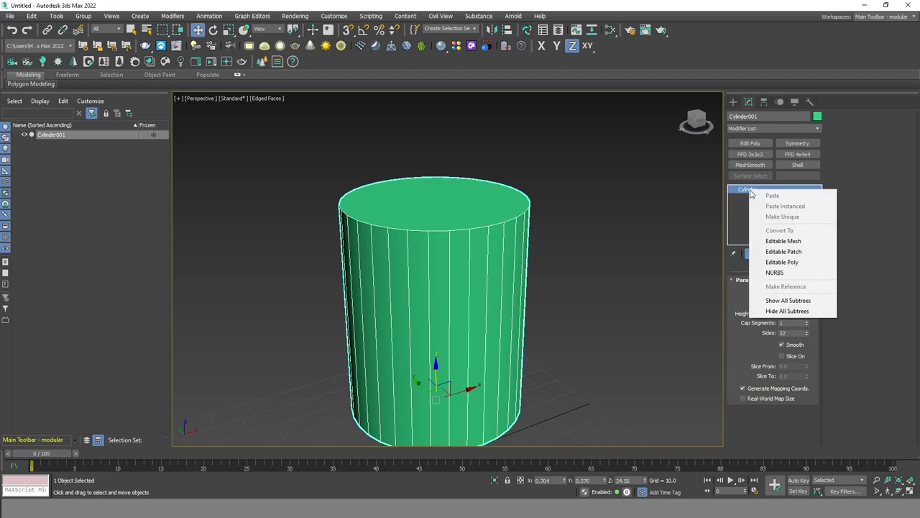
{"action": "left_click", "coordinate": [798, 263]}
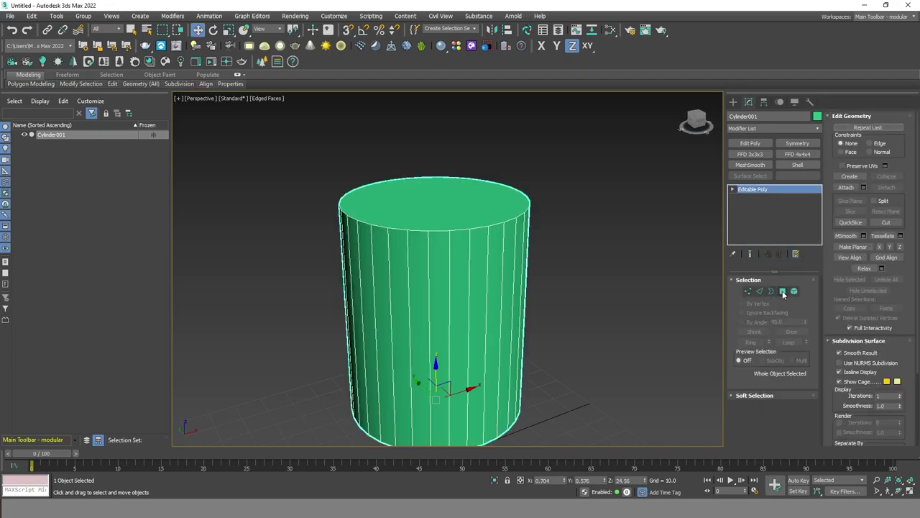
{"action": "left_click", "coordinate": [783, 291]}
{"action": "left_click", "coordinate": [456, 207]}
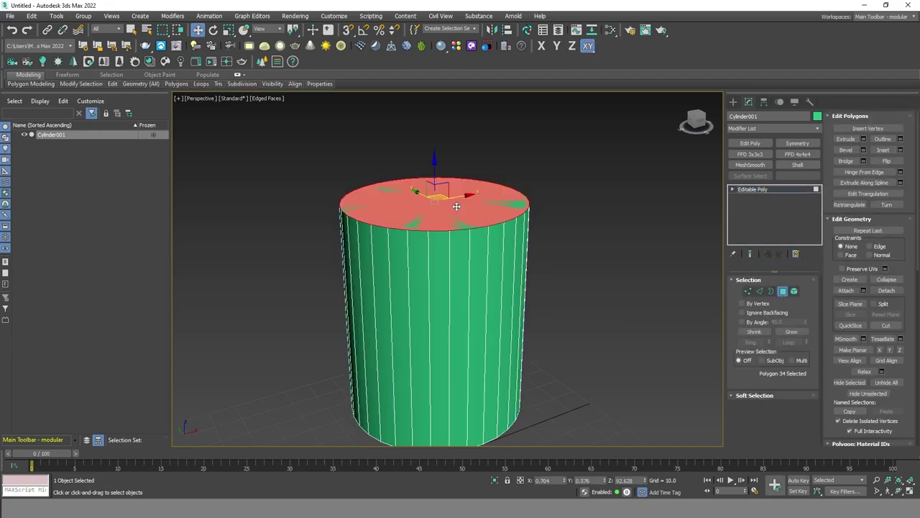
Step: Extrude the top polygon upward a short way
{"action": "left_click_drag", "start_coordinate": [435, 168], "coordinate": [437, 133]}
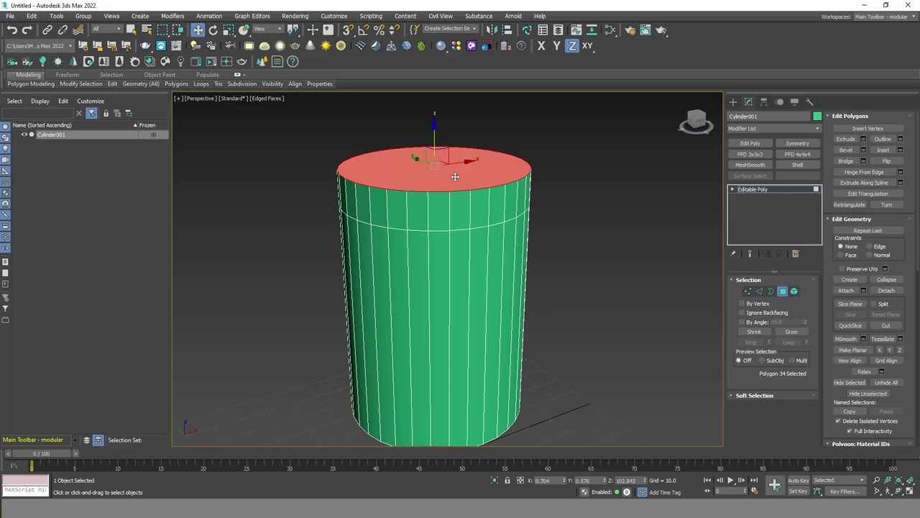
{"action": "key", "text": "ctrl+z"}
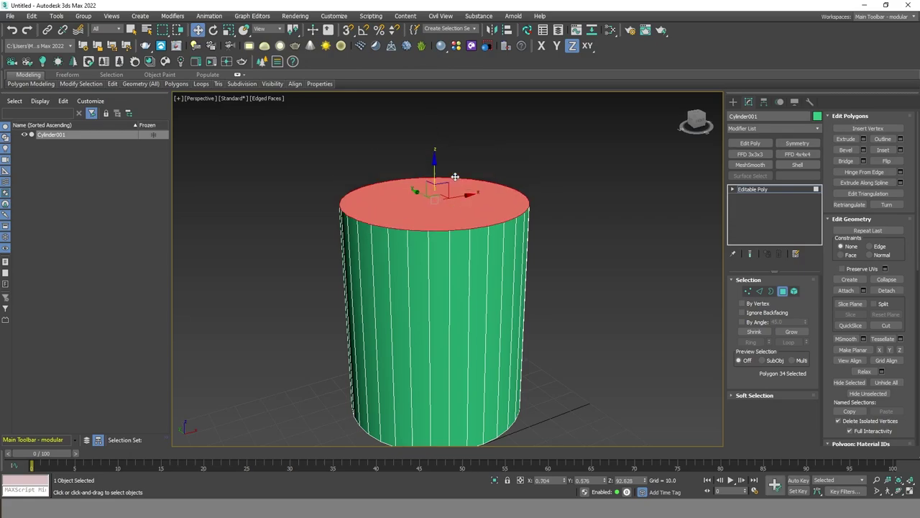
{"action": "left_click", "coordinate": [864, 140]}
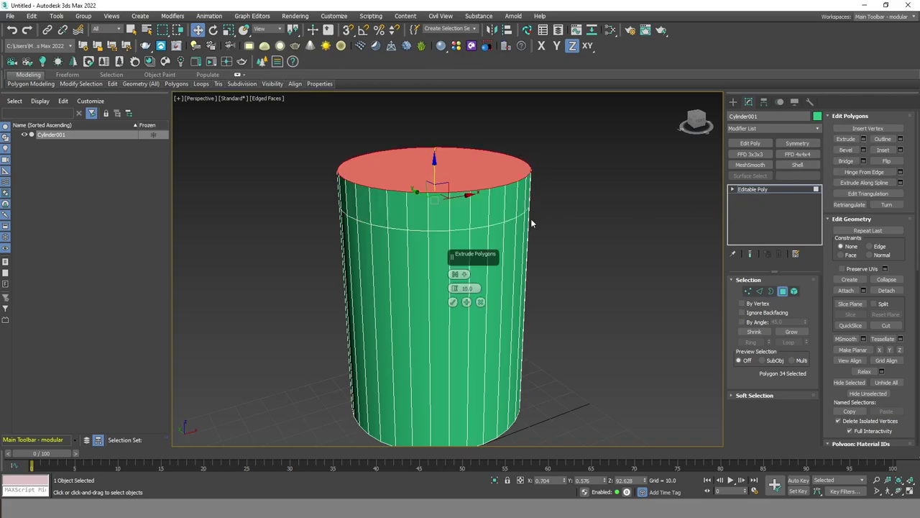
{"action": "left_click", "coordinate": [452, 303]}
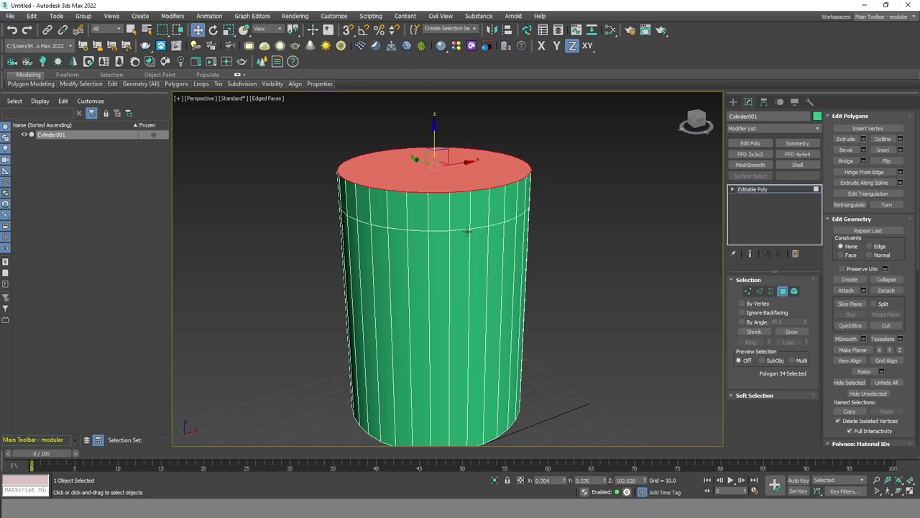
Step: Uniformly scale the extruded top polygon inward to taper the rim into a shoulder
{"action": "left_click", "coordinate": [228, 30]}
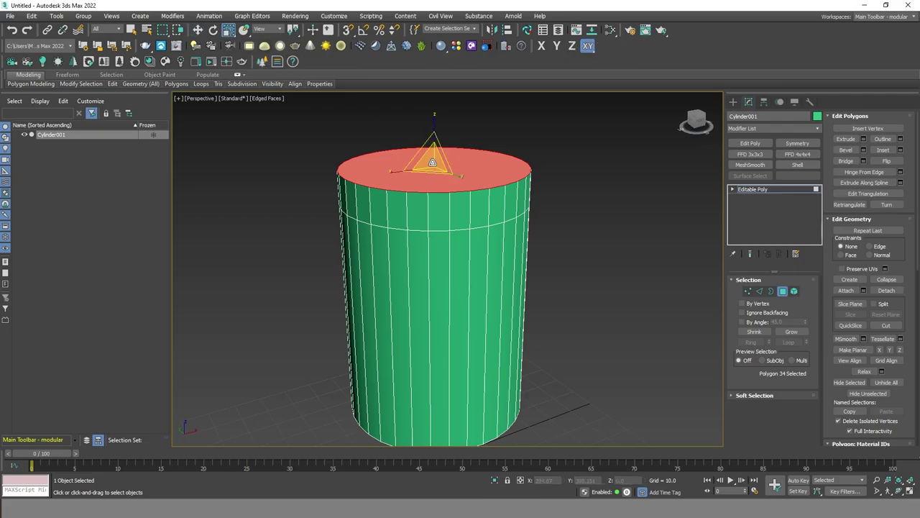
{"action": "mouse_move", "coordinate": [432, 162]}
{"action": "left_mouse_down"}
{"action": "mouse_move", "coordinate": [444, 189]}
{"action": "mouse_move", "coordinate": [390, 148]}
{"action": "mouse_move", "coordinate": [434, 139]}
{"action": "left_mouse_up"}
{"action": "key", "text": "w"}
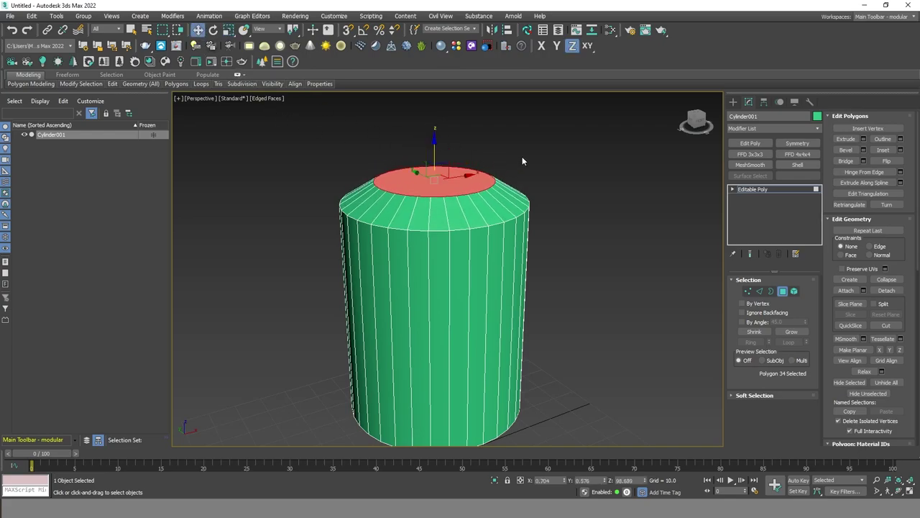
{"action": "scroll", "coordinate": [480, 153], "scroll_direction": "up", "scroll_amount": 1}
{"action": "scroll", "coordinate": [488, 160], "scroll_direction": "up", "scroll_amount": 1}
{"action": "scroll", "coordinate": [497, 195], "scroll_direction": "up", "scroll_amount": 1}
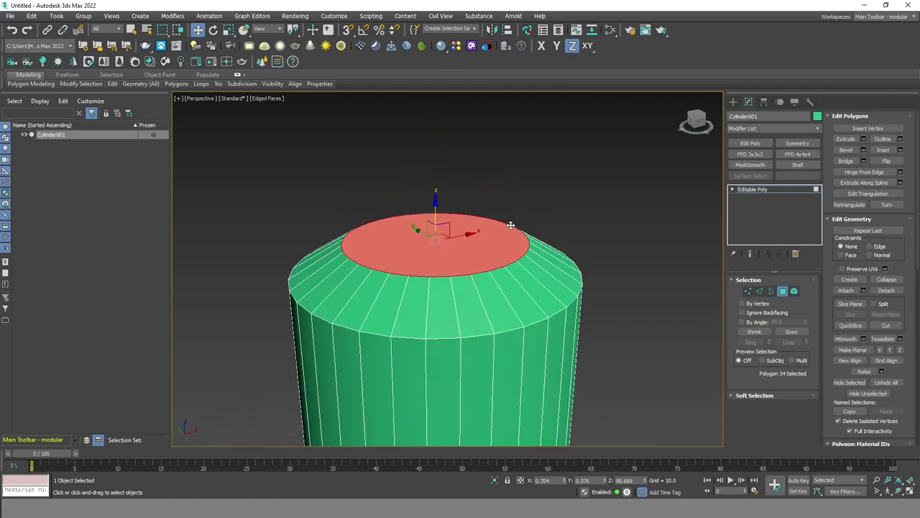
{"action": "scroll", "coordinate": [505, 188], "scroll_direction": "up", "scroll_amount": 1}
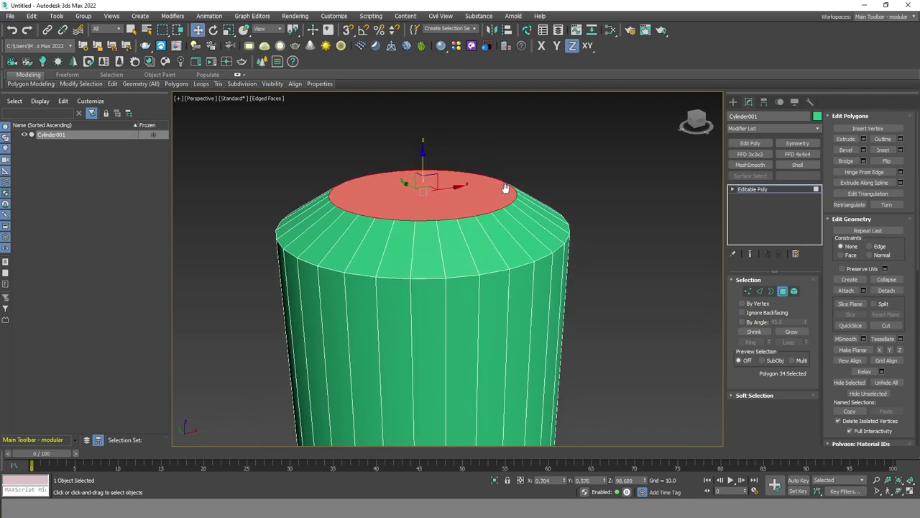
Step: Extrude the tapered top face upward 8.412 units to form the neck
{"action": "left_click", "coordinate": [864, 140]}
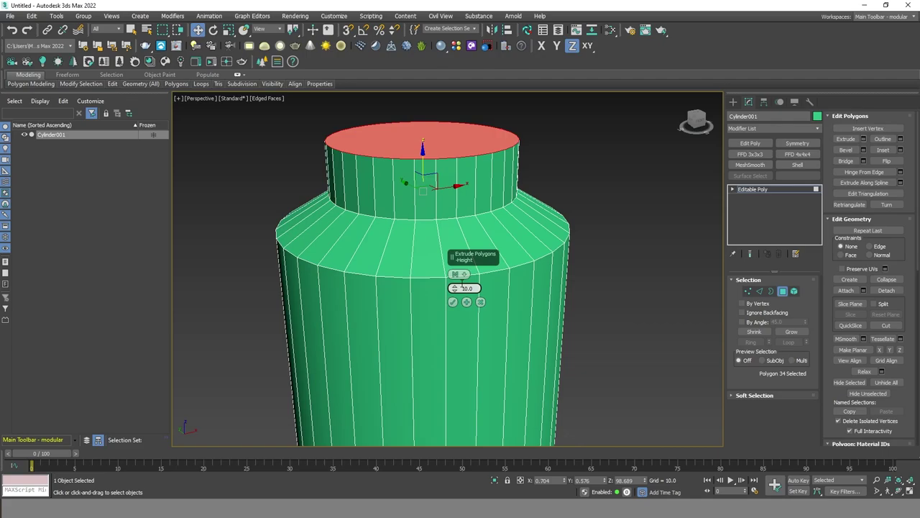
{"action": "left_click_drag", "start_coordinate": [454, 292], "coordinate": [455, 295]}
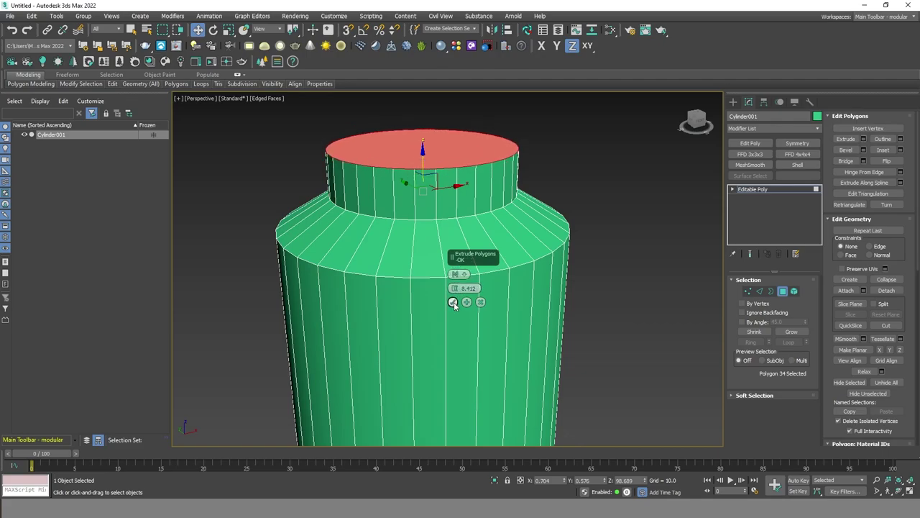
{"action": "left_click", "coordinate": [453, 301]}
{"action": "scroll", "coordinate": [456, 176], "scroll_direction": "up", "scroll_amount": 2}
{"action": "middle_click_drag", "start_coordinate": [456, 176], "coordinate": [472, 241]}
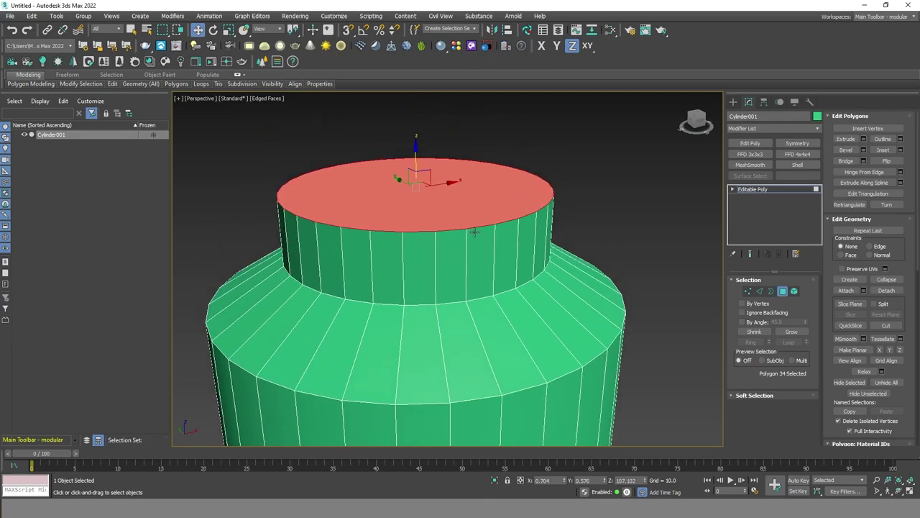
Step: Bevel the neck's top face with a thin height and 1.887 outward outline into a lip
{"action": "left_click", "coordinate": [863, 150]}
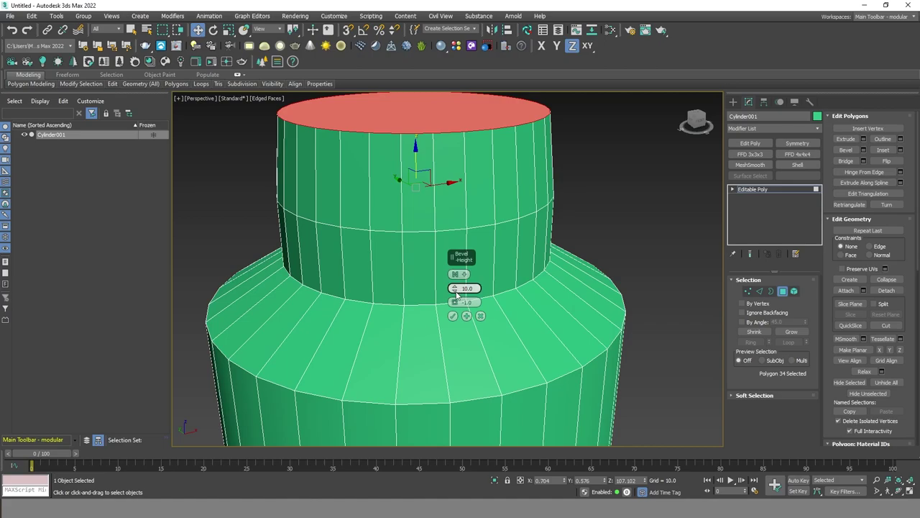
{"action": "left_click_drag", "start_coordinate": [457, 294], "coordinate": [454, 328]}
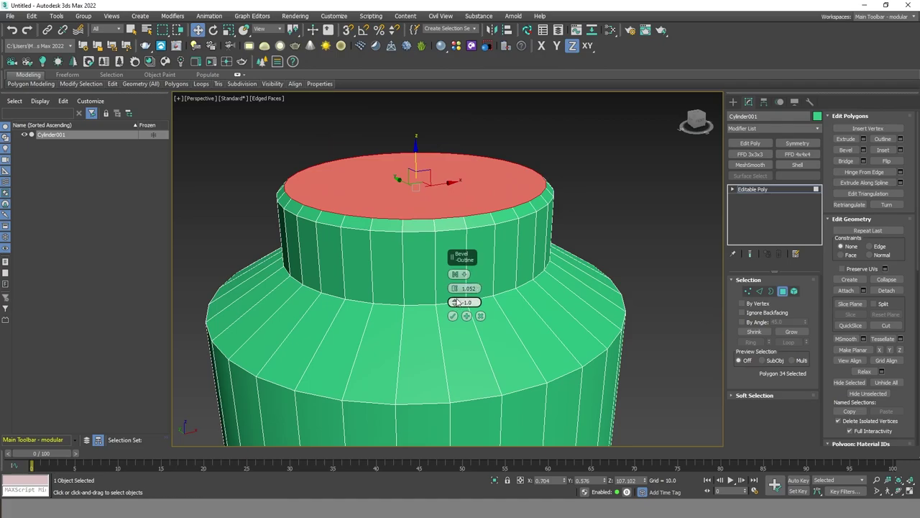
{"action": "left_click_drag", "start_coordinate": [457, 303], "coordinate": [458, 287]}
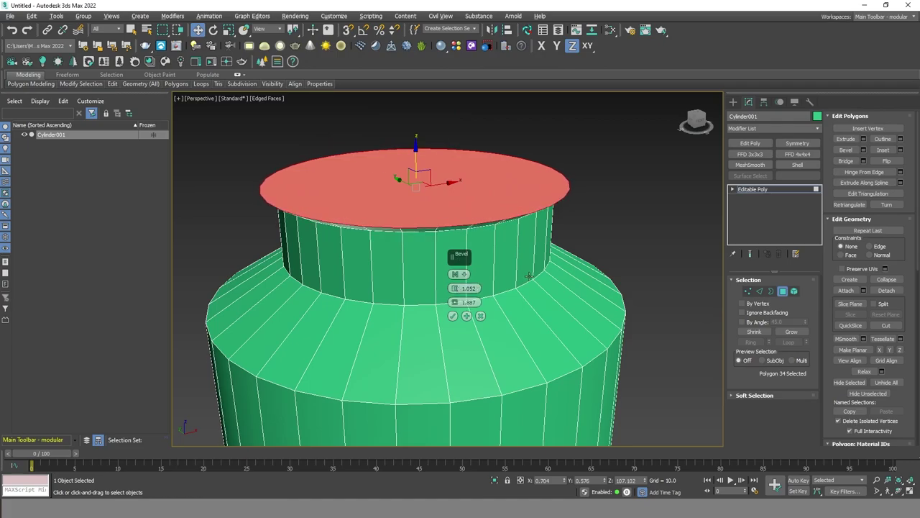
{"action": "middle_click_drag", "start_coordinate": [529, 276], "coordinate": [527, 263], "text": "alt"}
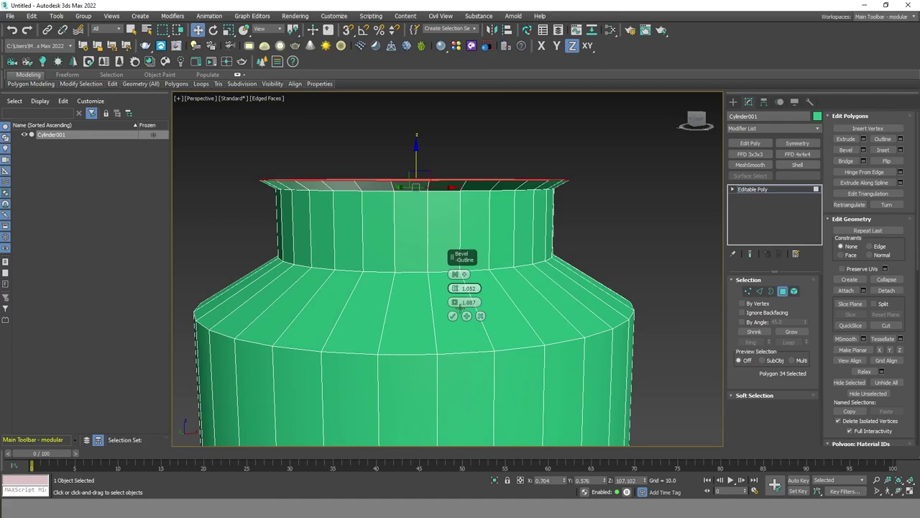
{"action": "left_click_drag", "start_coordinate": [457, 294], "coordinate": [476, 289]}
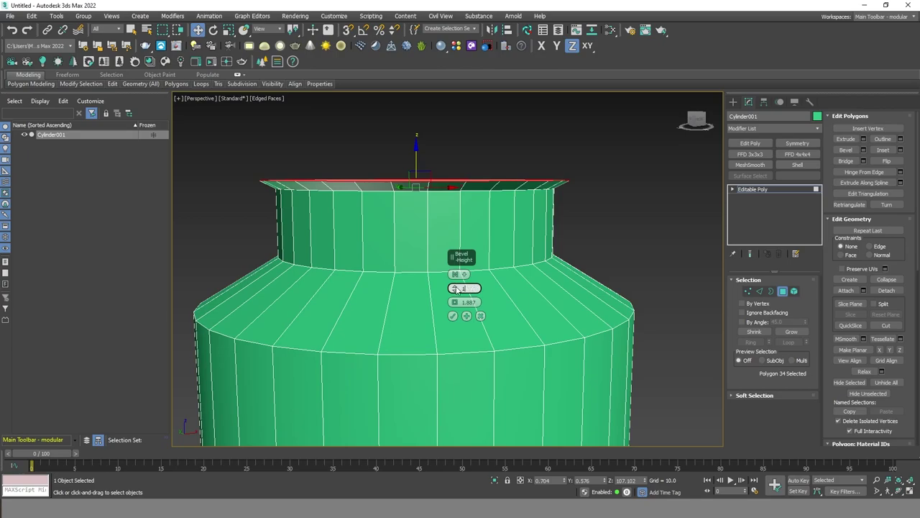
{"action": "left_click", "coordinate": [452, 316]}
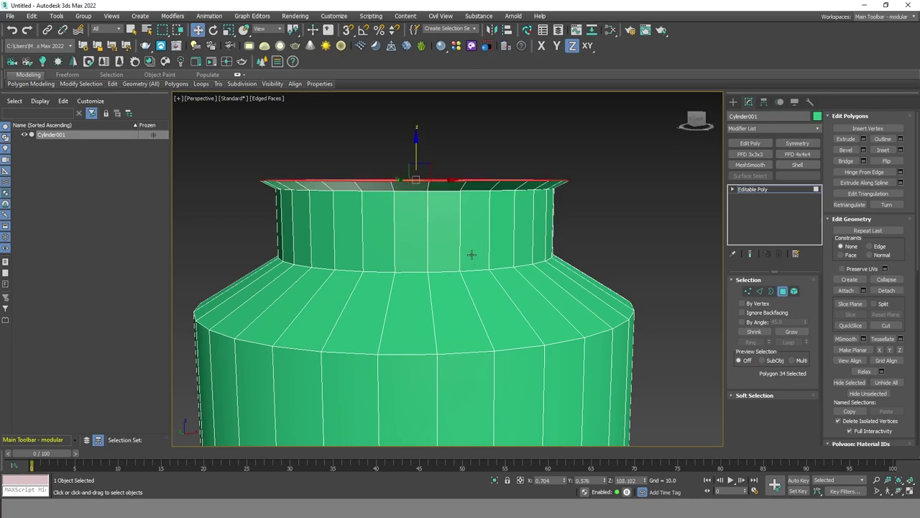
{"action": "middle_click_drag", "start_coordinate": [470, 256], "coordinate": [480, 253], "text": "alt"}
{"action": "scroll", "coordinate": [476, 224], "scroll_direction": "up", "scroll_amount": 2}
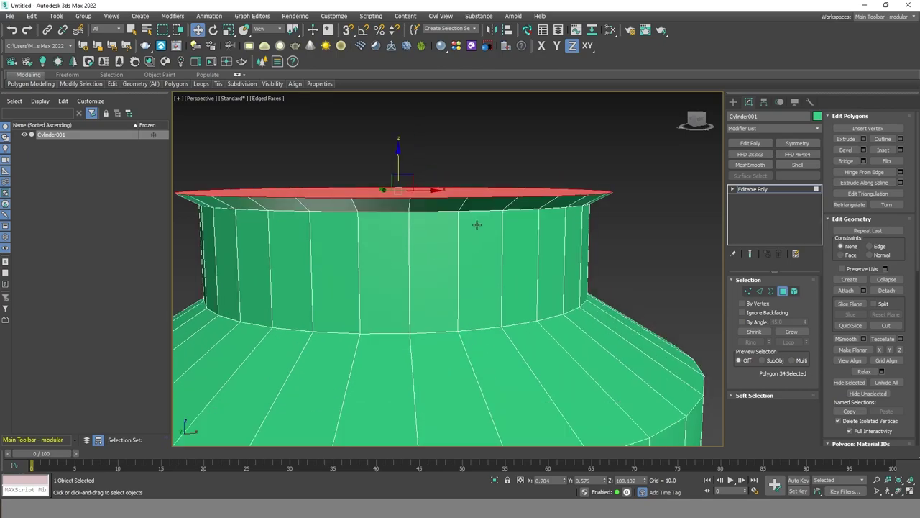
Step: Extrude the lip's top face upward about 1.126 units to thicken the rim
{"action": "left_click", "coordinate": [864, 150]}
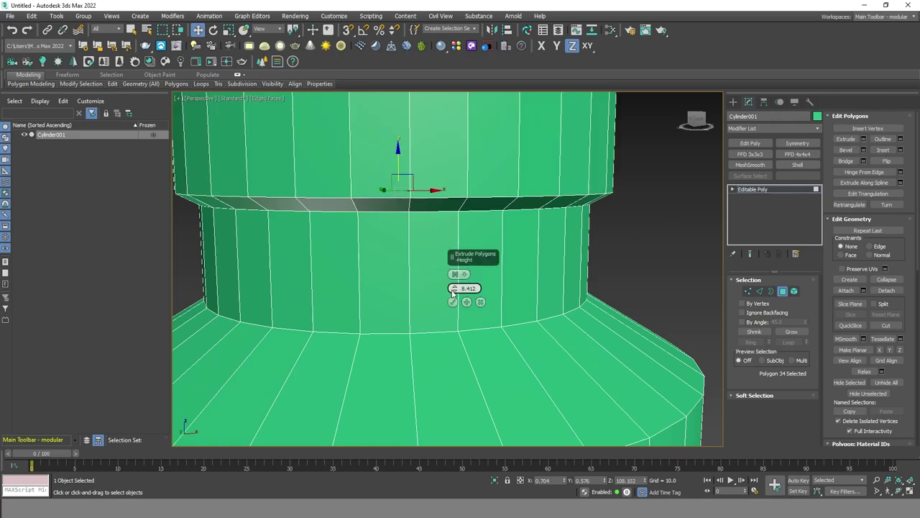
{"action": "left_click_drag", "start_coordinate": [455, 292], "coordinate": [594, 271]}
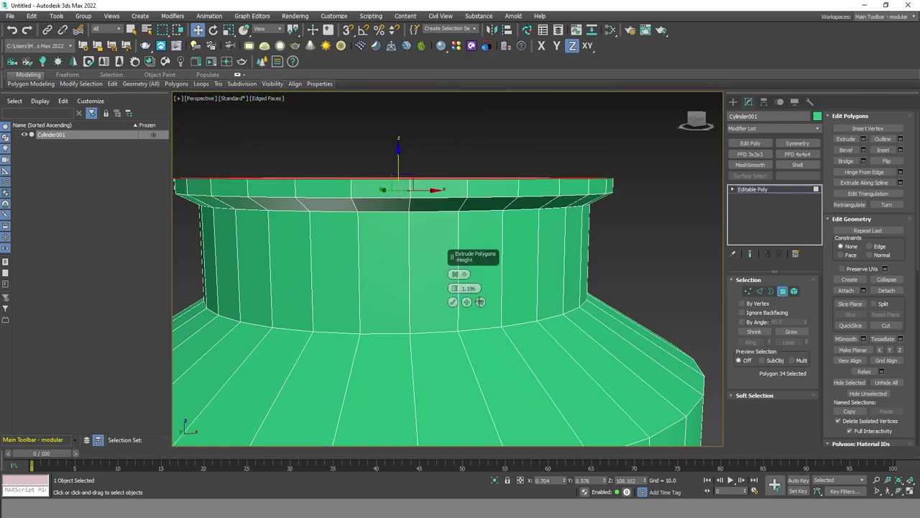
{"action": "scroll", "coordinate": [594, 271], "scroll_direction": "down", "scroll_amount": 3}
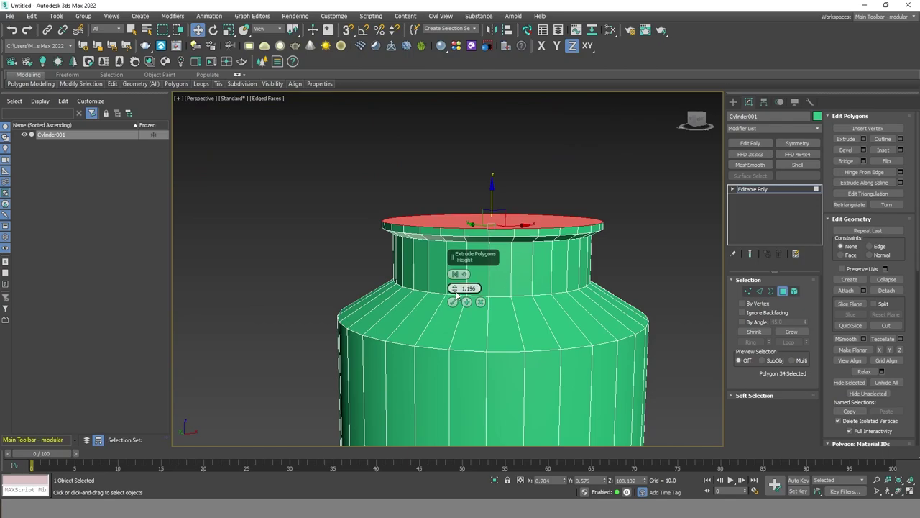
{"action": "left_click_drag", "start_coordinate": [455, 294], "coordinate": [454, 295]}
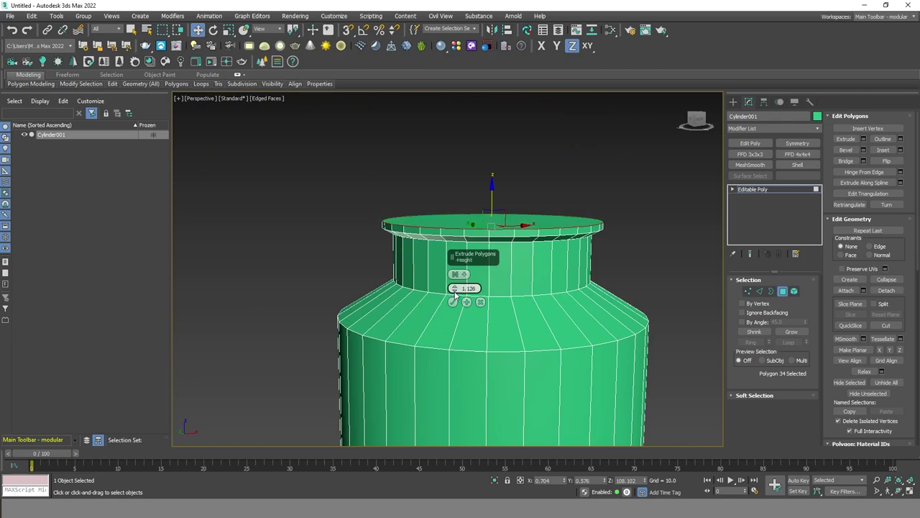
{"action": "left_click", "coordinate": [453, 301]}
{"action": "middle_click_drag", "start_coordinate": [454, 302], "coordinate": [515, 228], "text": "alt"}
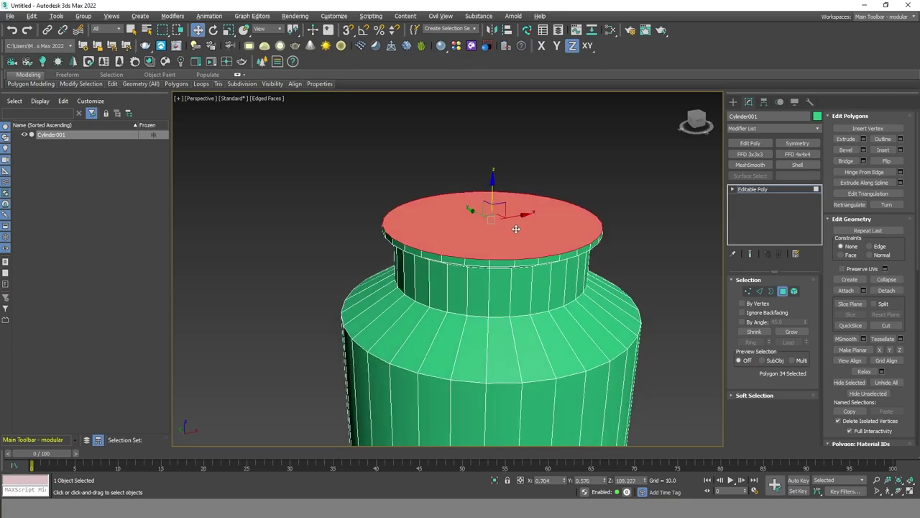
{"action": "scroll", "coordinate": [516, 228], "scroll_direction": "up", "scroll_amount": 2}
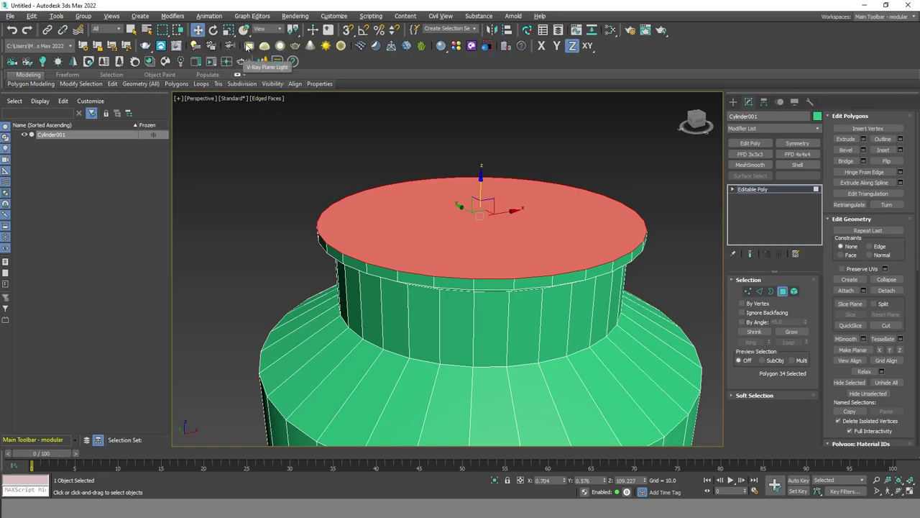
Step: Scale the top face inward, leaving a rim around the lip
{"action": "left_click", "coordinate": [229, 30]}
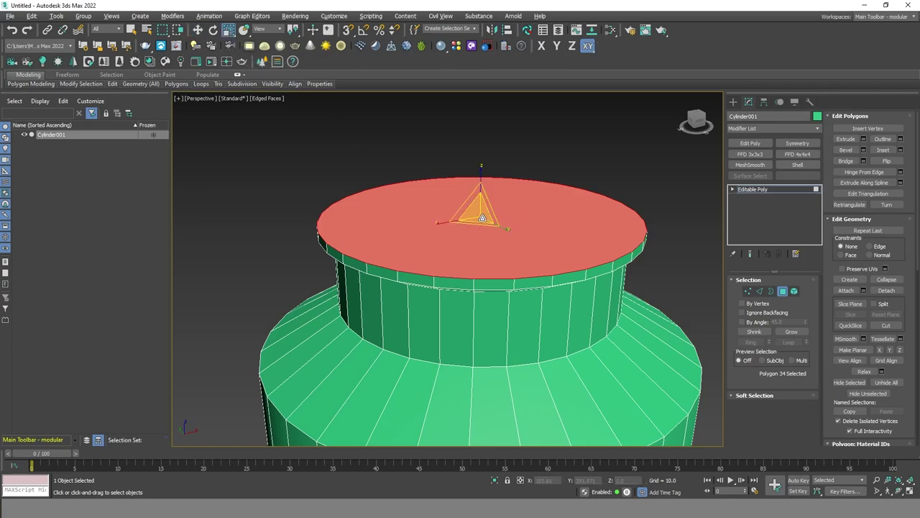
{"action": "left_click_drag", "start_coordinate": [482, 218], "coordinate": [487, 223]}
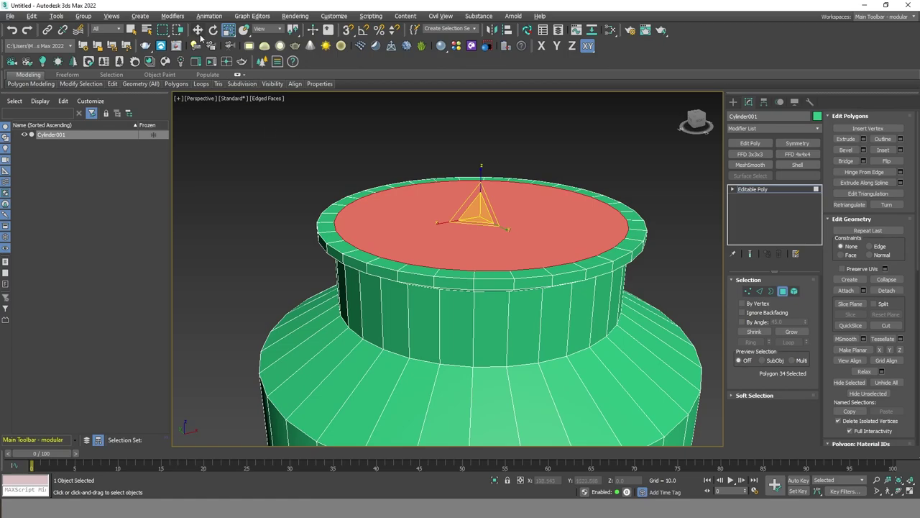
{"action": "left_click", "coordinate": [198, 30]}
{"action": "middle_click_drag", "start_coordinate": [604, 240], "coordinate": [604, 246], "text": "alt"}
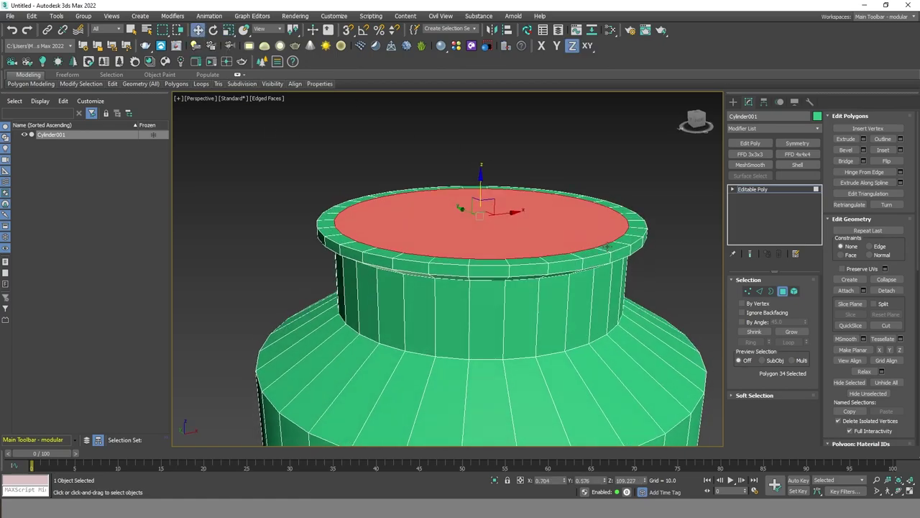
Step: Extrude the shrunken face upward about 7.9 units into a taller neck
{"action": "left_click", "coordinate": [863, 142]}
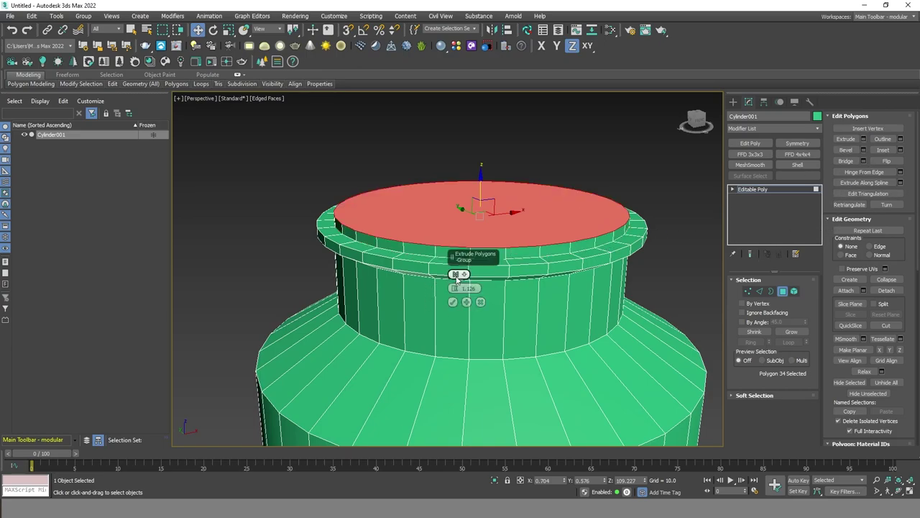
{"action": "mouse_move", "coordinate": [454, 290]}
{"action": "left_mouse_down"}
{"action": "mouse_move", "coordinate": [455, 260]}
{"action": "mouse_move", "coordinate": [455, 277]}
{"action": "left_mouse_up"}
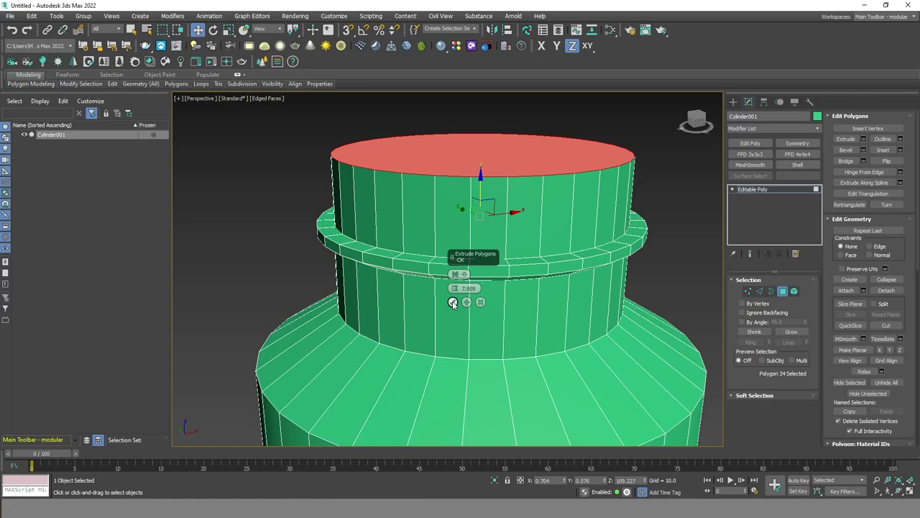
{"action": "left_click", "coordinate": [453, 303]}
{"action": "scroll", "coordinate": [453, 303], "scroll_direction": "down", "scroll_amount": 5}
{"action": "middle_click_drag", "start_coordinate": [375, 273], "coordinate": [494, 311], "text": "alt"}
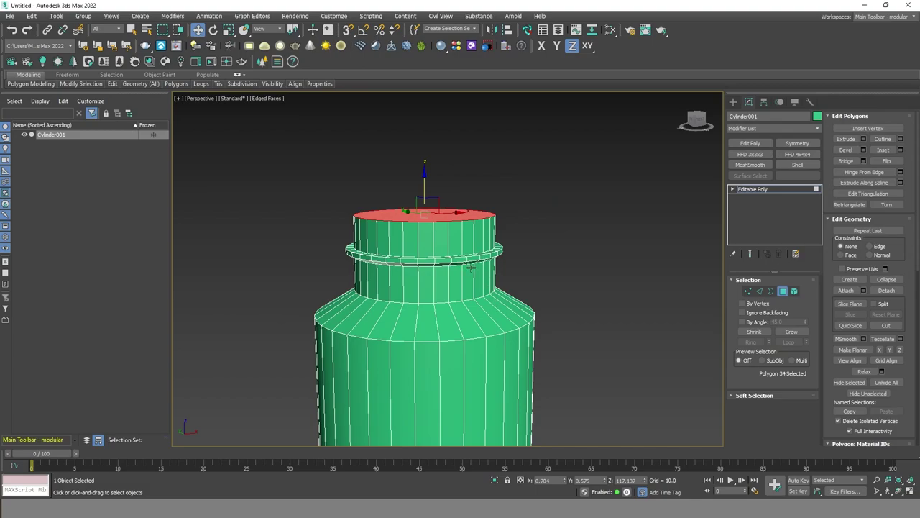
{"action": "scroll", "coordinate": [472, 267], "scroll_direction": "up", "scroll_amount": 4}
{"action": "scroll", "coordinate": [472, 268], "scroll_direction": "down", "scroll_amount": 2}
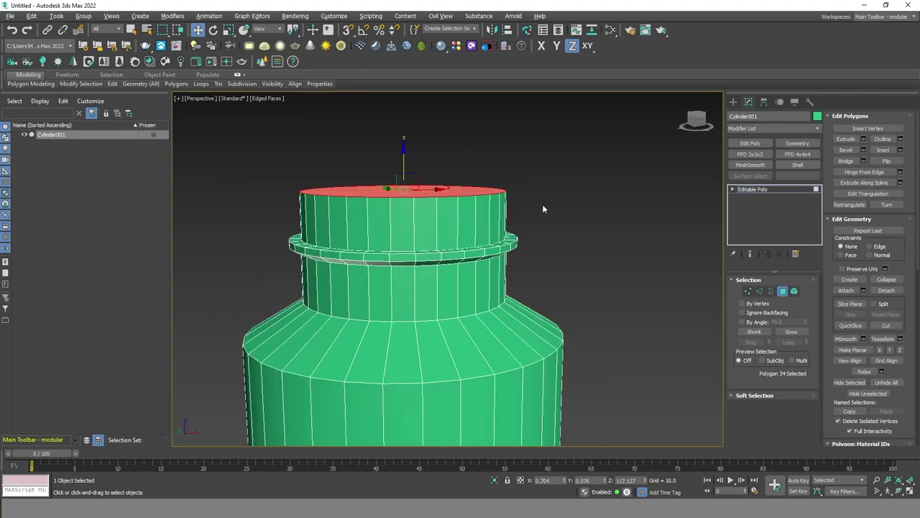
{"action": "middle_click_drag", "start_coordinate": [544, 209], "coordinate": [546, 230], "text": "alt"}
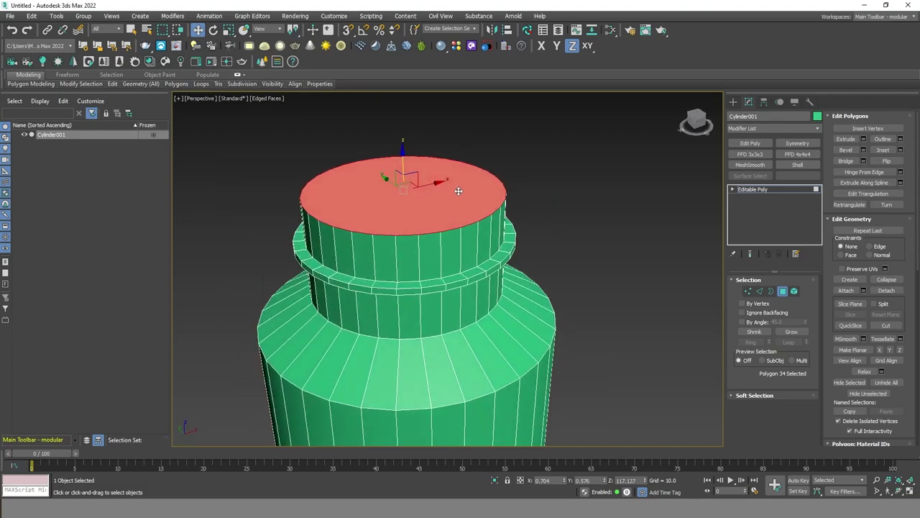
Step: Delete the neck's top face to leave an open bottle mouth
{"action": "key", "text": "Delete"}
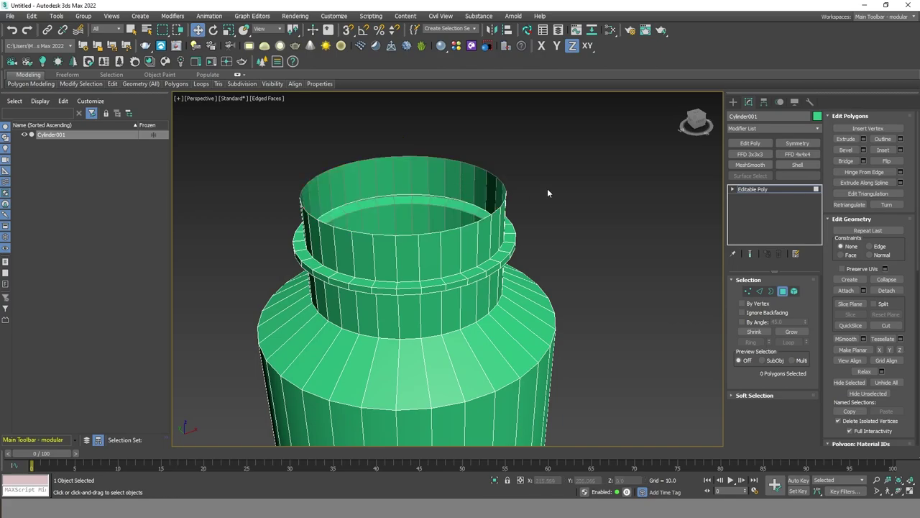
{"action": "scroll", "coordinate": [547, 189], "scroll_direction": "down", "scroll_amount": 3}
{"action": "scroll", "coordinate": [575, 241], "scroll_direction": "down", "scroll_amount": 1}
{"action": "mouse_move", "coordinate": [580, 251]}
{"action": "middle_mouse_down", "text": "alt"}
{"action": "mouse_move", "coordinate": [568, 209]}
{"action": "mouse_move", "coordinate": [568, 259]}
{"action": "middle_mouse_up", "text": "alt"}
{"action": "scroll", "coordinate": [566, 256], "scroll_direction": "up", "scroll_amount": 1}
{"action": "scroll", "coordinate": [546, 241], "scroll_direction": "up", "scroll_amount": 3}
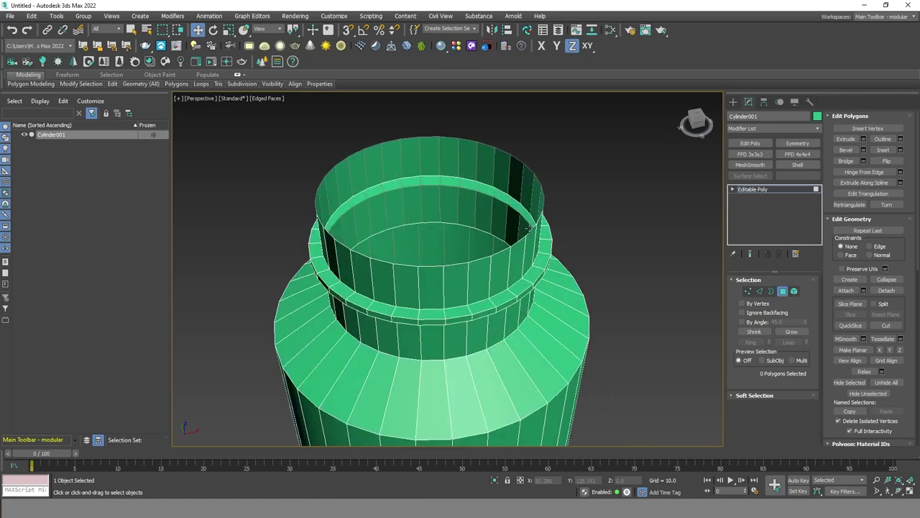
Step: Restore the deleted top face and scale it down to leave a thin rim
{"action": "key", "text": "ctrl+z"}
{"action": "scroll", "coordinate": [530, 215], "scroll_direction": "up", "scroll_amount": 2}
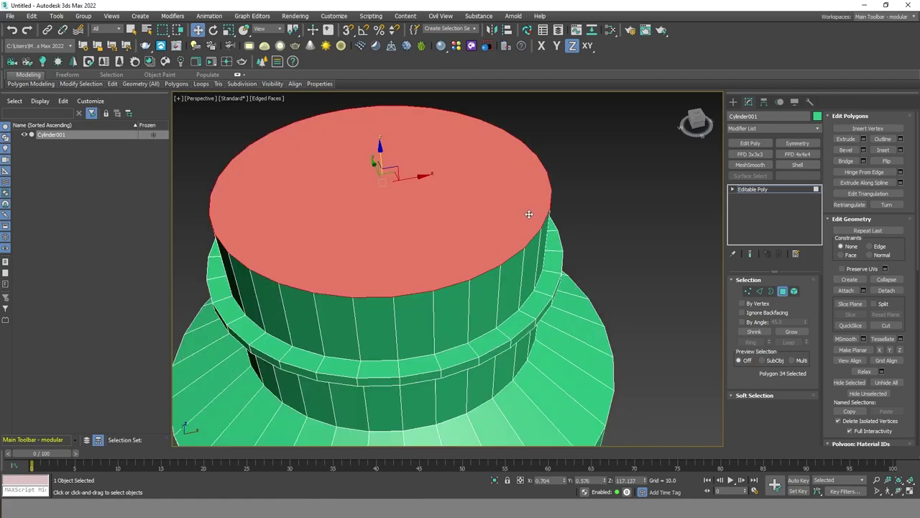
{"action": "left_click", "coordinate": [229, 29]}
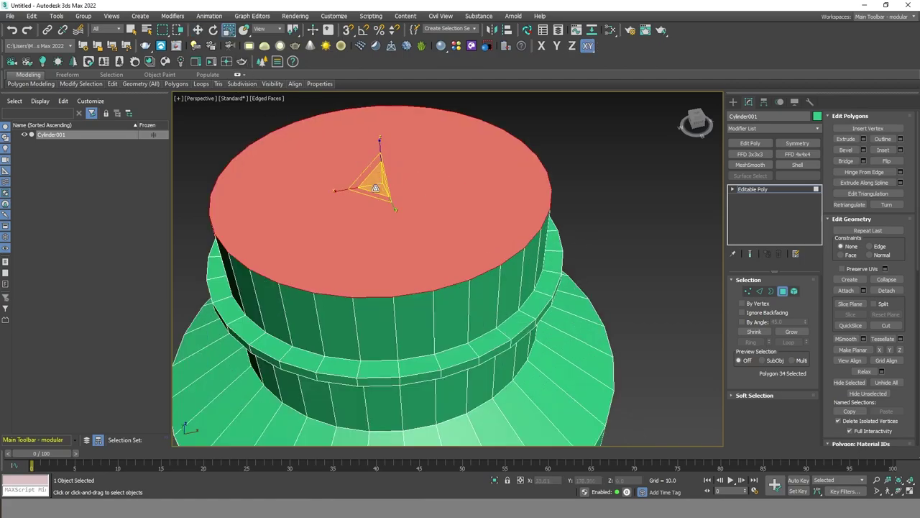
{"action": "left_click_drag", "start_coordinate": [380, 186], "coordinate": [384, 189]}
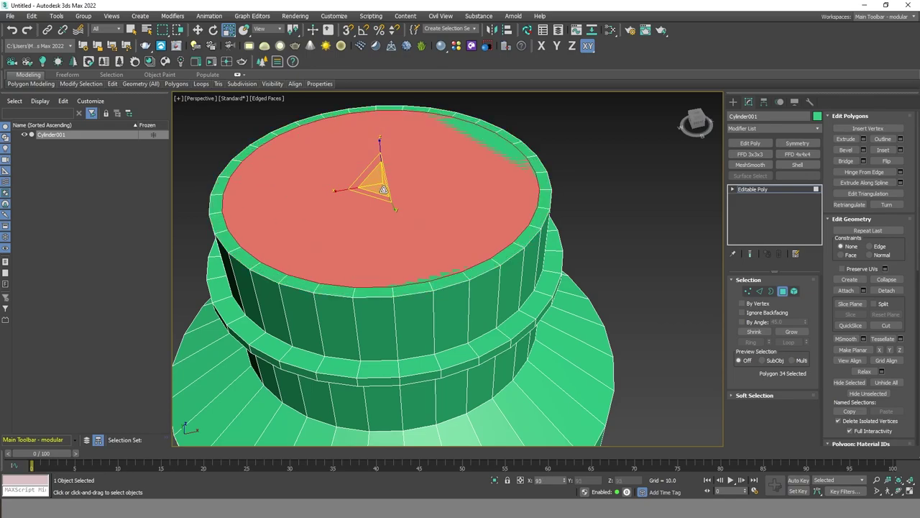
{"action": "left_click", "coordinate": [198, 30]}
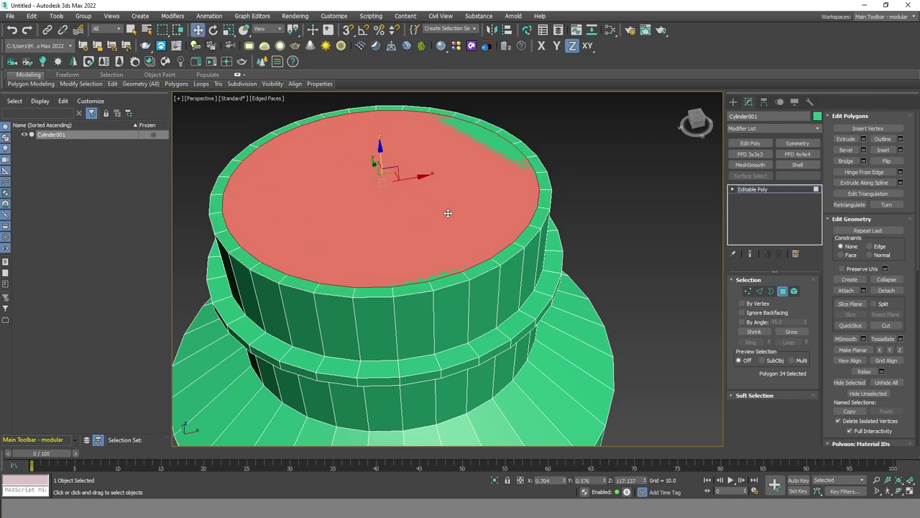
Step: Push the shrunken face down into the neck and clear the selection
{"action": "middle_click_drag", "start_coordinate": [448, 213], "coordinate": [447, 199], "text": "alt"}
{"action": "left_click_drag", "start_coordinate": [381, 139], "coordinate": [383, 183]}
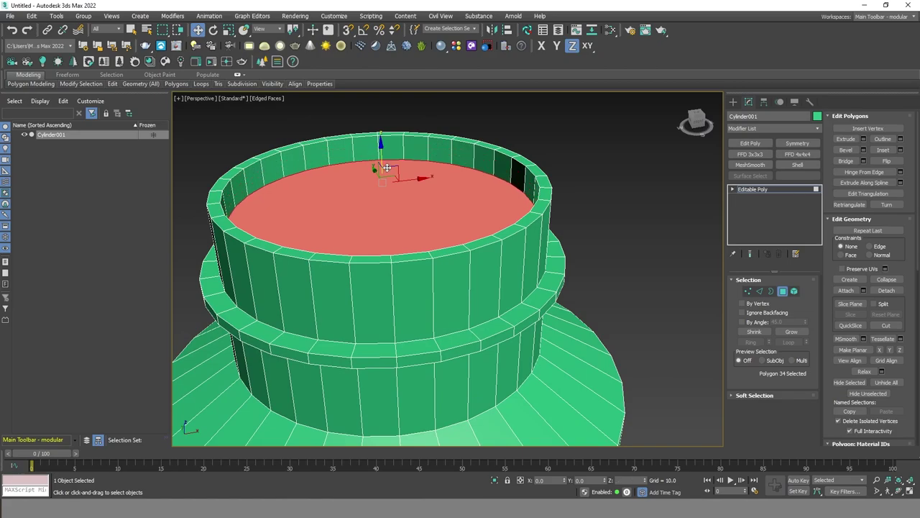
{"action": "left_click", "coordinate": [593, 206]}
{"action": "scroll", "coordinate": [593, 205], "scroll_direction": "down", "scroll_amount": 6}
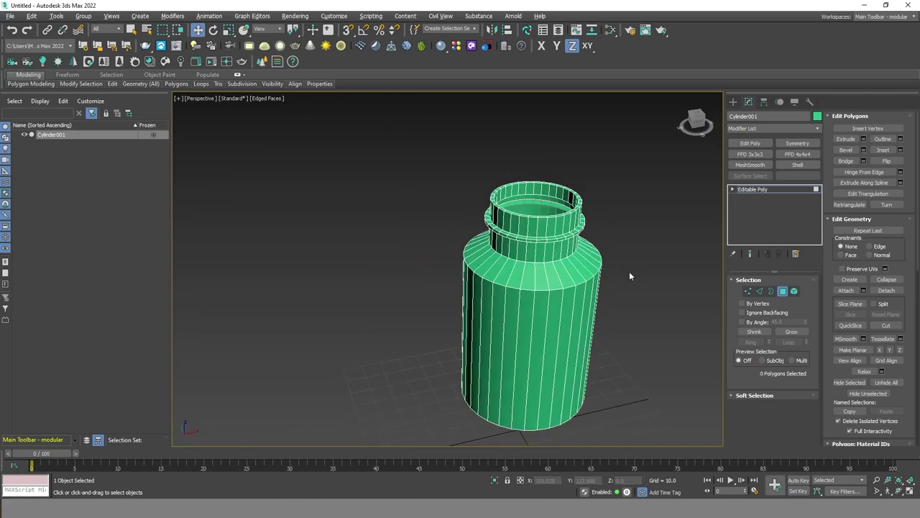
Step: Frame the bottle's neck in the viewport and switch to the Edge sub-object level
{"action": "middle_click_drag", "start_coordinate": [630, 271], "coordinate": [600, 236], "text": "alt"}
{"action": "scroll", "coordinate": [602, 248], "scroll_direction": "up", "scroll_amount": 2}
{"action": "scroll", "coordinate": [586, 256], "scroll_direction": "up", "scroll_amount": 3}
{"action": "scroll", "coordinate": [583, 253], "scroll_direction": "down", "scroll_amount": 2}
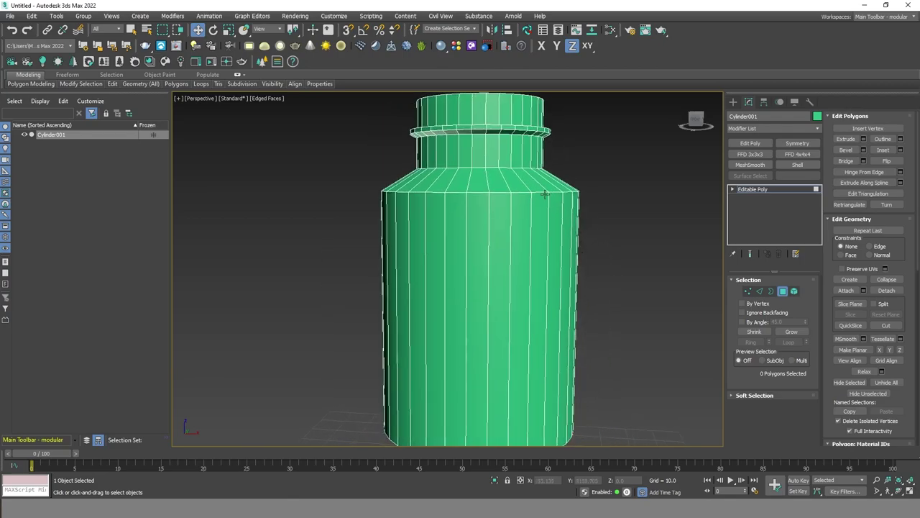
{"action": "middle_click_drag", "start_coordinate": [540, 190], "coordinate": [551, 207], "text": "alt"}
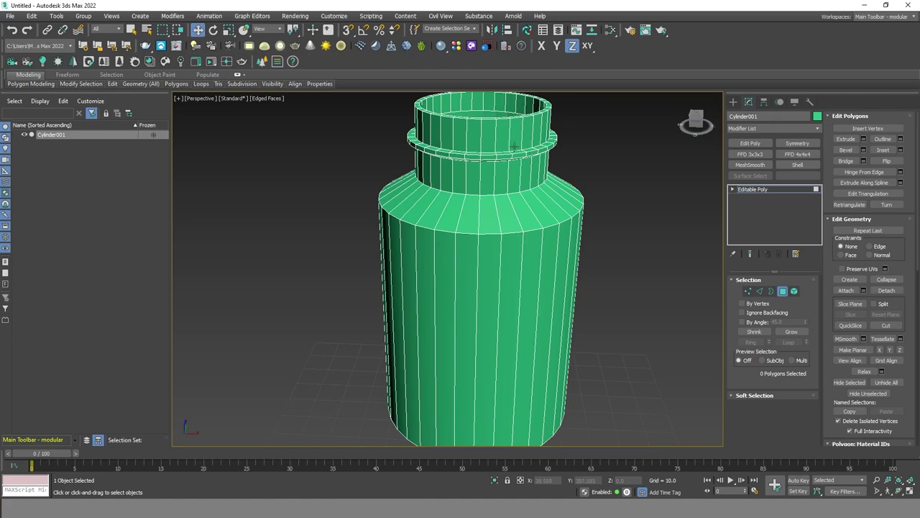
{"action": "scroll", "coordinate": [500, 128], "scroll_direction": "up", "scroll_amount": 3}
{"action": "scroll", "coordinate": [503, 151], "scroll_direction": "down", "scroll_amount": 3}
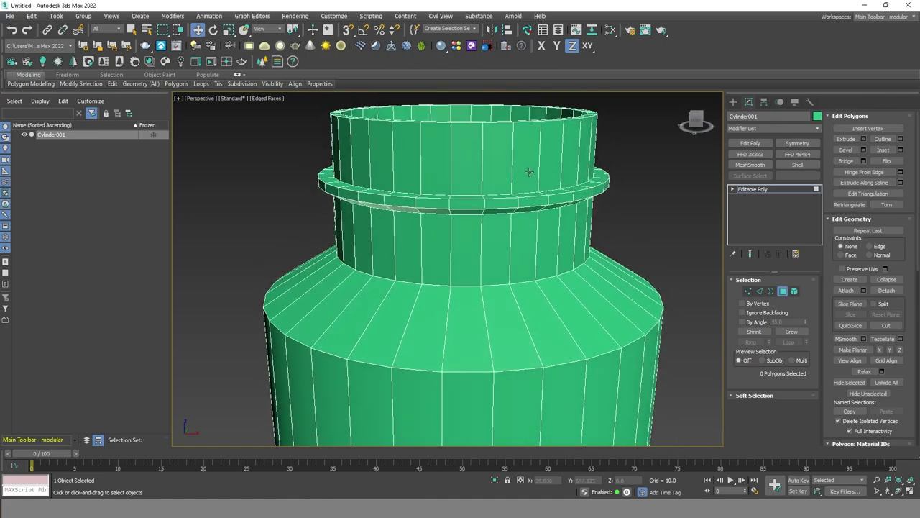
{"action": "middle_click_drag", "start_coordinate": [530, 175], "coordinate": [532, 183]}
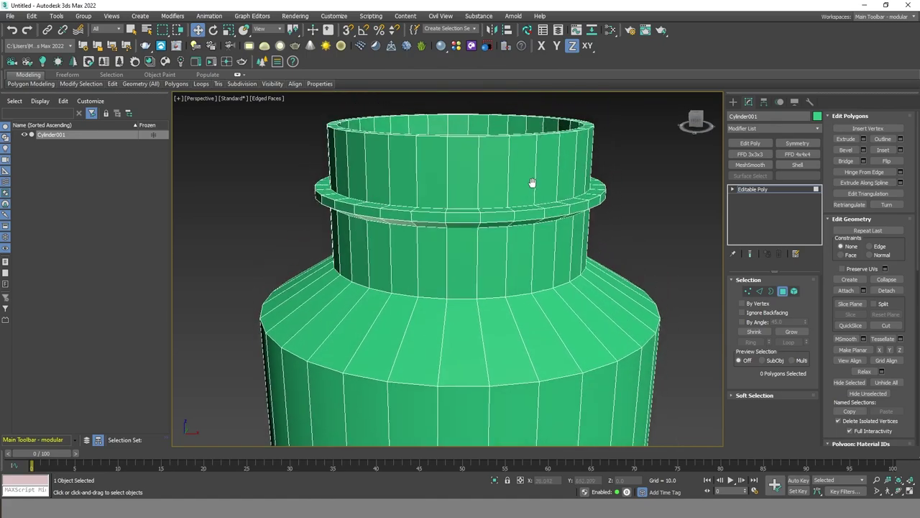
{"action": "left_click", "coordinate": [760, 291]}
{"action": "scroll", "coordinate": [540, 155], "scroll_direction": "up", "scroll_amount": 2}
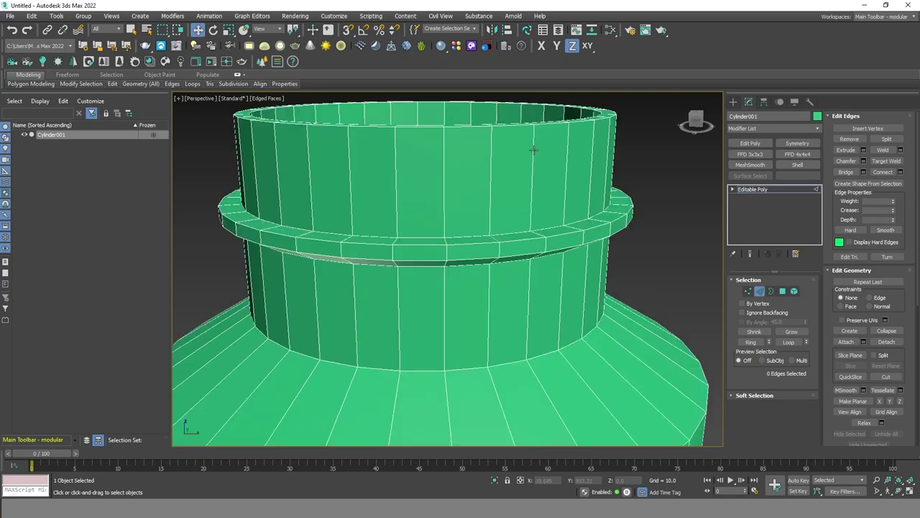
{"action": "left_click", "coordinate": [534, 150]}
{"action": "left_click", "coordinate": [570, 147], "text": "shift"}
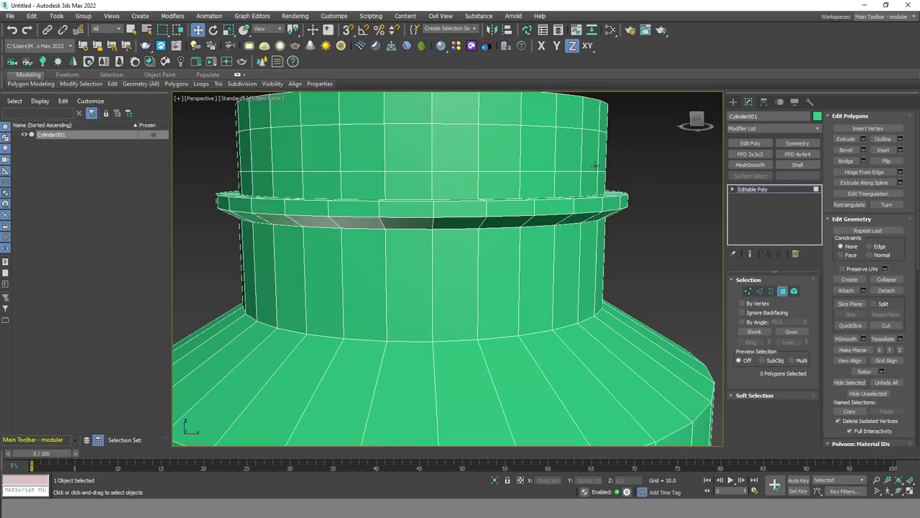
{"action": "middle_click_drag", "start_coordinate": [594, 165], "coordinate": [590, 199], "text": "alt"}
{"action": "scroll", "coordinate": [498, 205], "scroll_direction": "up", "scroll_amount": 2}
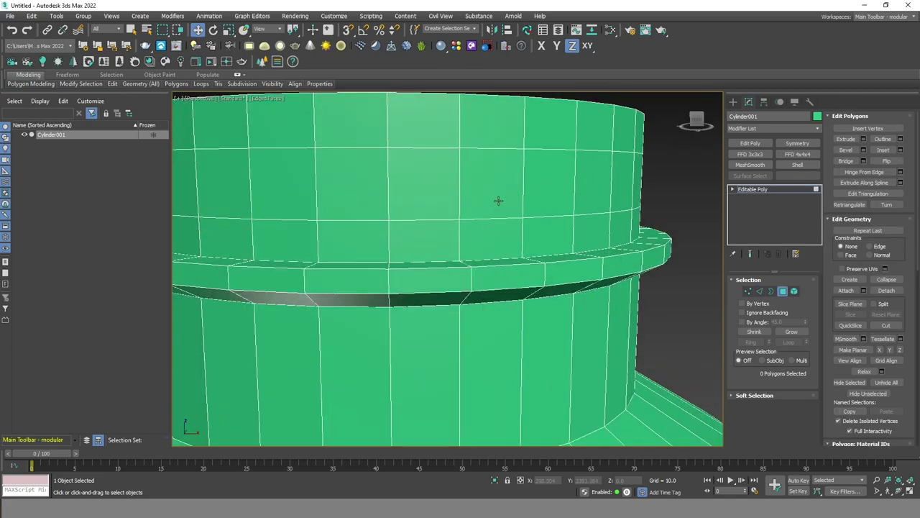
{"action": "scroll", "coordinate": [498, 200], "scroll_direction": "down", "scroll_amount": 3}
{"action": "middle_click_drag", "start_coordinate": [482, 197], "coordinate": [489, 207], "text": "alt"}
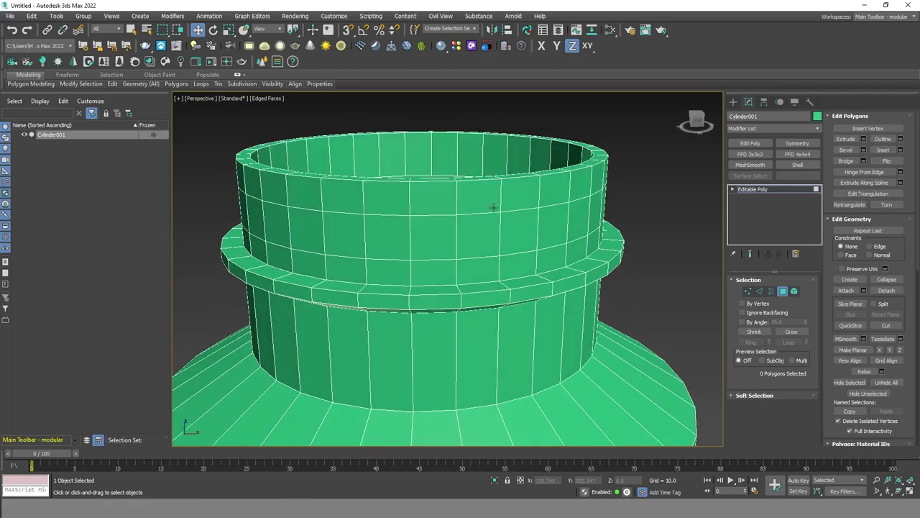
{"action": "scroll", "coordinate": [493, 208], "scroll_direction": "down", "scroll_amount": 3}
{"action": "scroll", "coordinate": [572, 297], "scroll_direction": "up", "scroll_amount": 3}
{"action": "middle_click_drag", "start_coordinate": [572, 297], "coordinate": [577, 228], "text": "alt"}
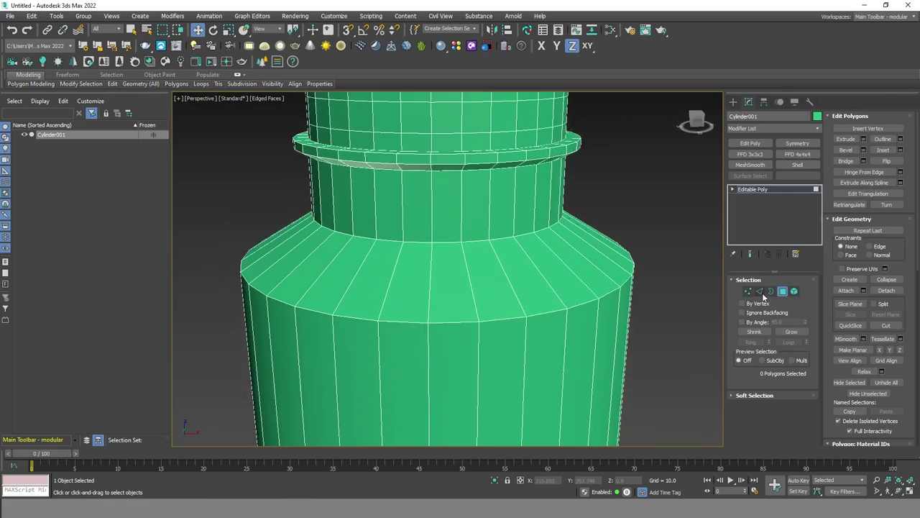
Step: Chamfer the shoulder's lower edge loop by about 4.76 with 4 segments
{"action": "left_click", "coordinate": [759, 290]}
{"action": "left_click", "coordinate": [584, 284]}
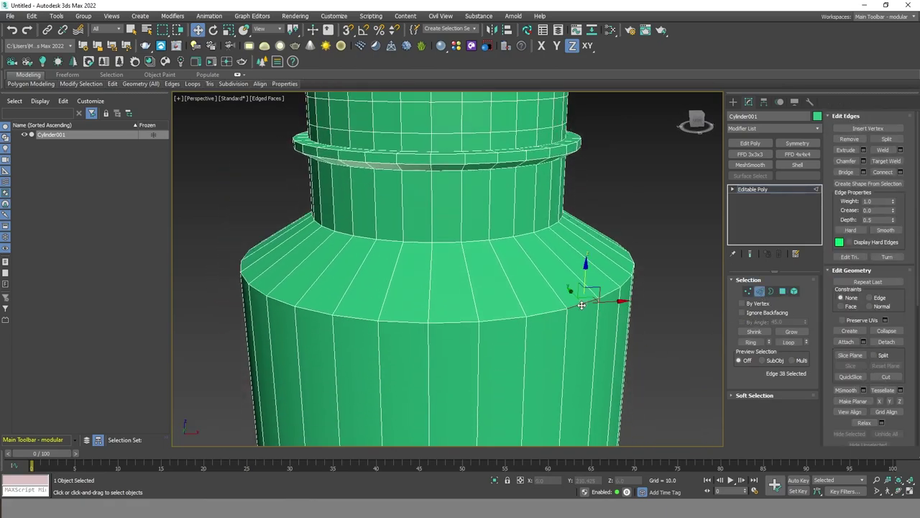
{"action": "double_click", "coordinate": [614, 292]}
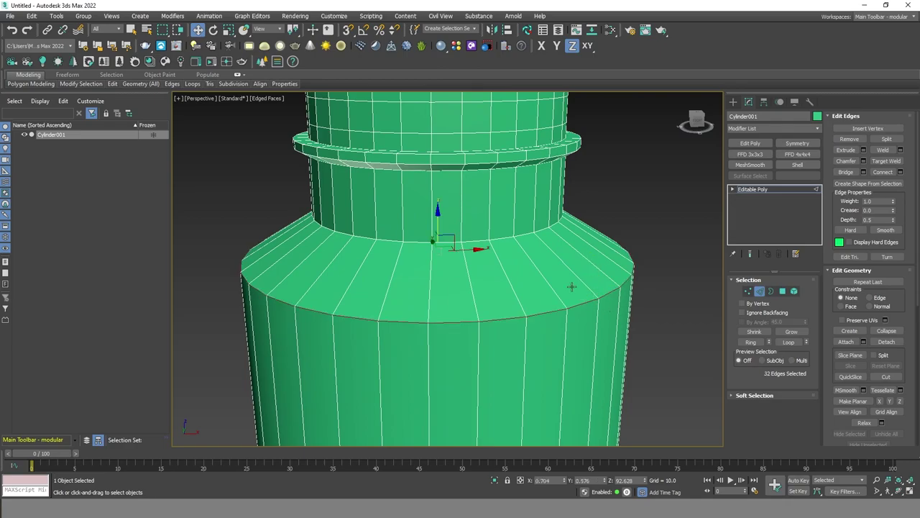
{"action": "left_click", "coordinate": [866, 160]}
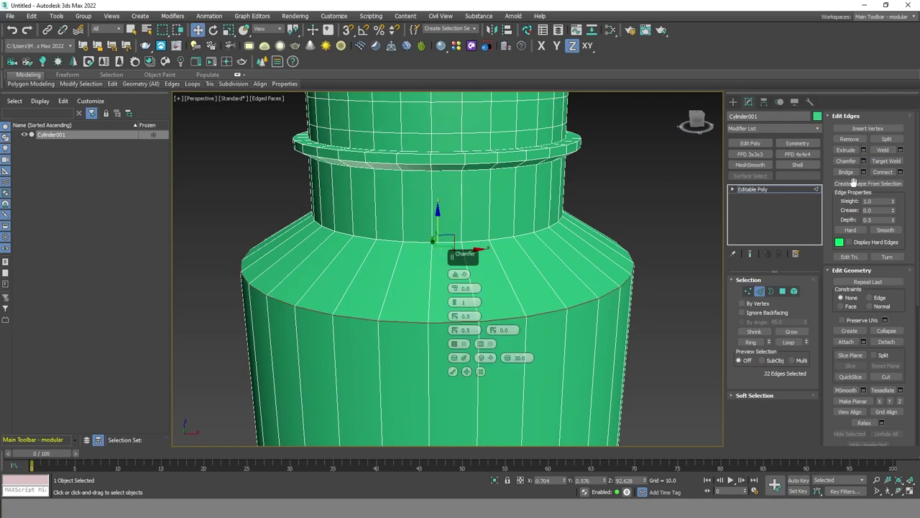
{"action": "mouse_move", "coordinate": [454, 288]}
{"action": "left_mouse_down"}
{"action": "mouse_move", "coordinate": [460, 272]}
{"action": "mouse_move", "coordinate": [459, 285]}
{"action": "left_mouse_up"}
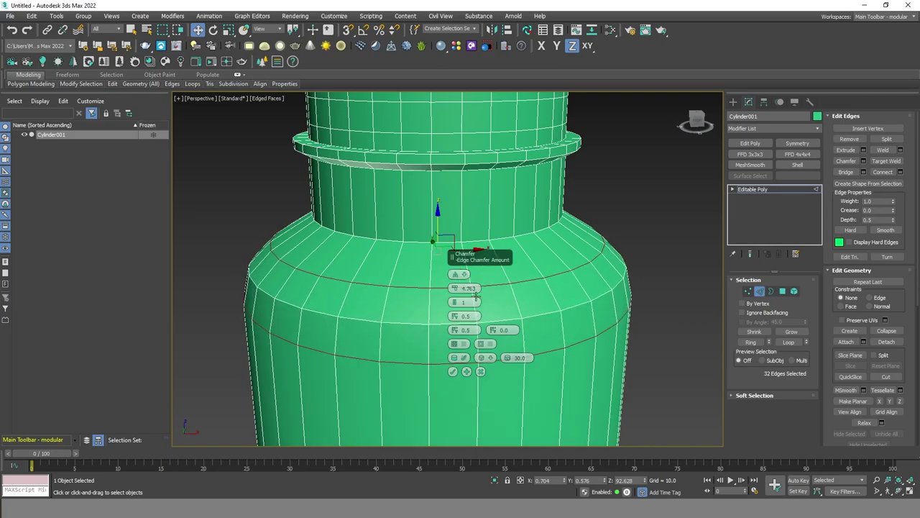
{"action": "left_click", "coordinate": [455, 303]}
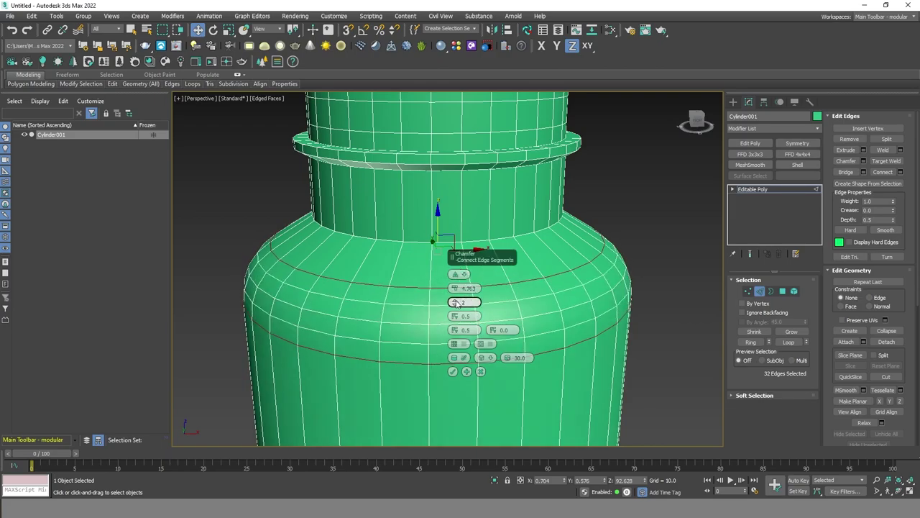
{"action": "left_click", "coordinate": [457, 303]}
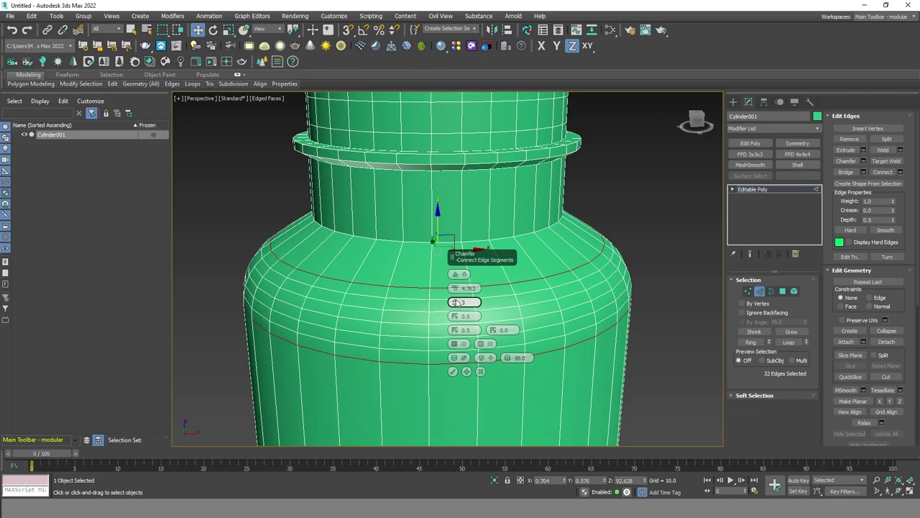
{"action": "left_click", "coordinate": [453, 371]}
{"action": "left_click", "coordinate": [654, 231]}
Step: Orbit under the bottle and select its single bottom cap polygon
{"action": "scroll", "coordinate": [654, 228], "scroll_direction": "down", "scroll_amount": 5}
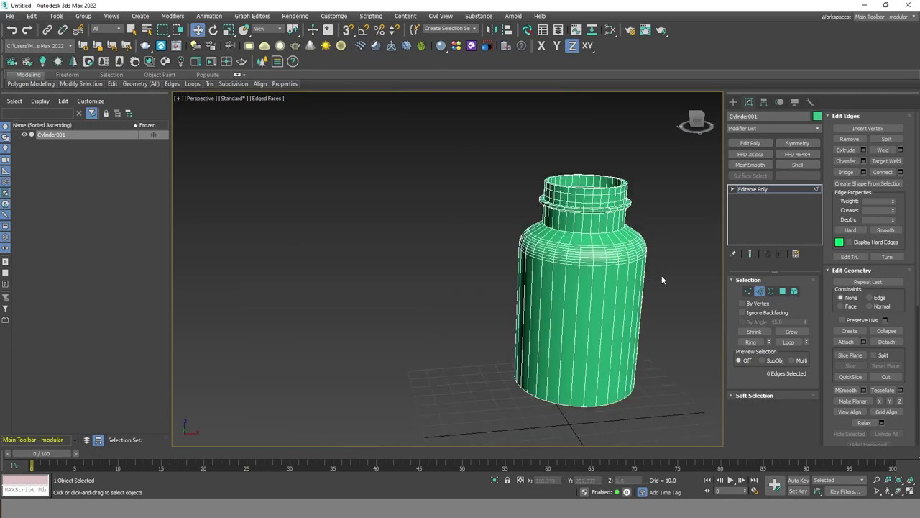
{"action": "mouse_move", "coordinate": [662, 275]}
{"action": "middle_mouse_down", "text": "alt"}
{"action": "mouse_move", "coordinate": [653, 261]}
{"action": "mouse_move", "coordinate": [644, 285]}
{"action": "mouse_move", "coordinate": [629, 288]}
{"action": "mouse_move", "coordinate": [633, 335]}
{"action": "mouse_move", "coordinate": [627, 302]}
{"action": "middle_mouse_up", "text": "alt"}
{"action": "scroll", "coordinate": [644, 267], "scroll_direction": "up", "scroll_amount": 3}
{"action": "scroll", "coordinate": [633, 287], "scroll_direction": "up", "scroll_amount": 2}
{"action": "scroll", "coordinate": [626, 283], "scroll_direction": "up", "scroll_amount": 2}
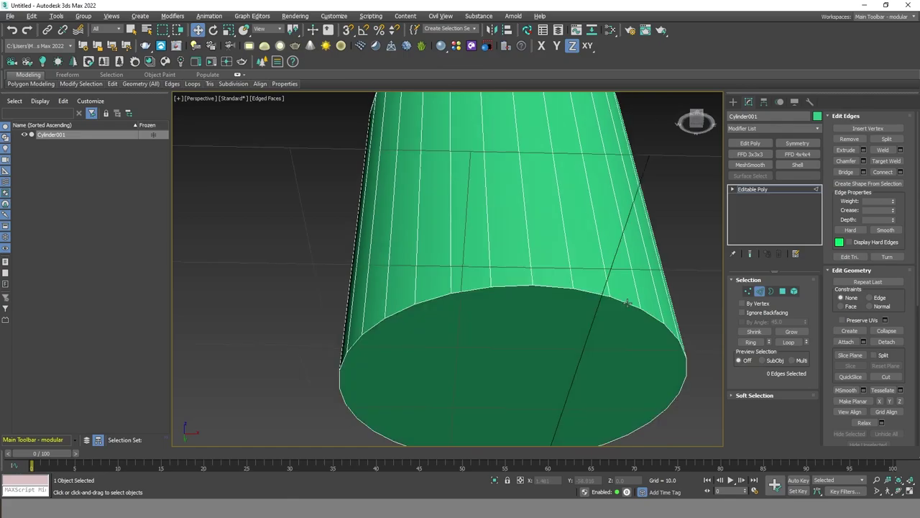
{"action": "left_click", "coordinate": [782, 290]}
{"action": "left_click", "coordinate": [544, 345]}
{"action": "mouse_move", "coordinate": [544, 345]}
{"action": "middle_mouse_down", "text": "alt"}
{"action": "mouse_move", "coordinate": [590, 352]}
{"action": "mouse_move", "coordinate": [507, 326]}
{"action": "mouse_move", "coordinate": [506, 307]}
{"action": "middle_mouse_up", "text": "alt"}
{"action": "scroll", "coordinate": [516, 314], "scroll_direction": "down", "scroll_amount": 2}
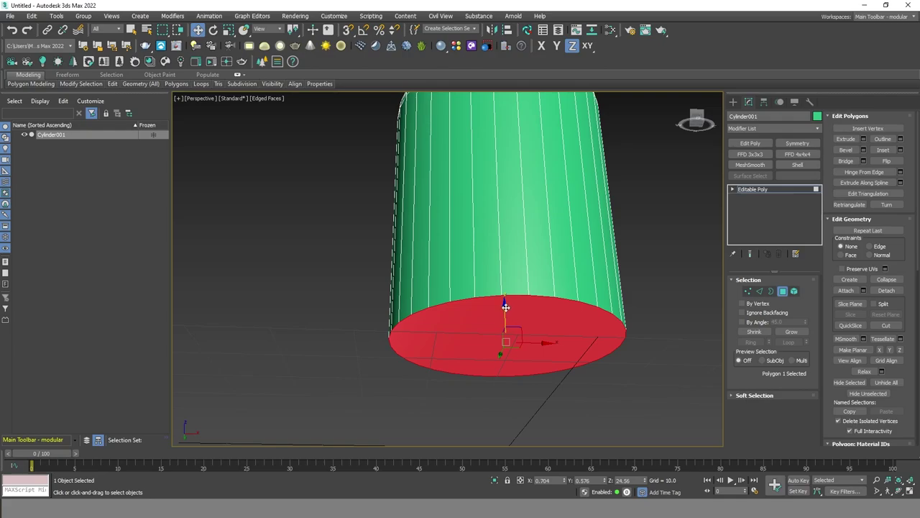
Step: Lower the bottom face to lengthen the body, shrink it, and push it back up slightly
{"action": "left_click_drag", "start_coordinate": [505, 307], "coordinate": [507, 332]}
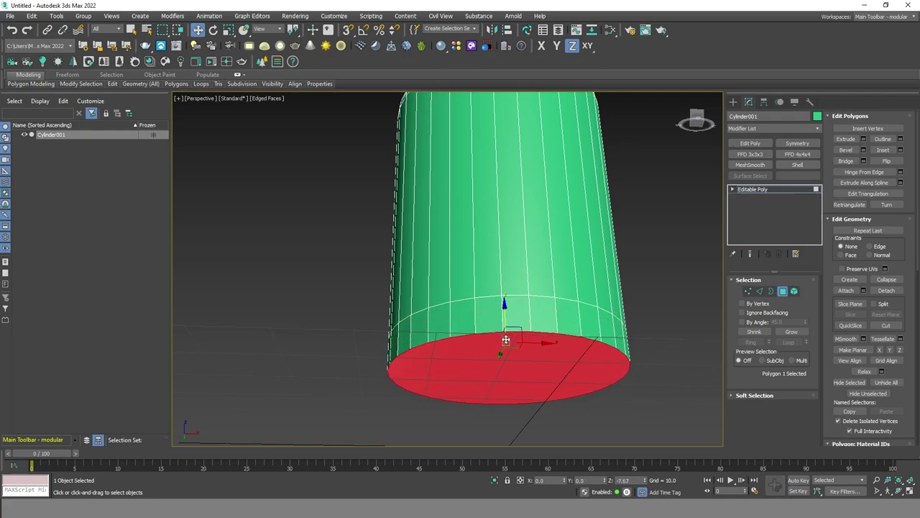
{"action": "left_click_drag", "start_coordinate": [506, 333], "coordinate": [507, 364]}
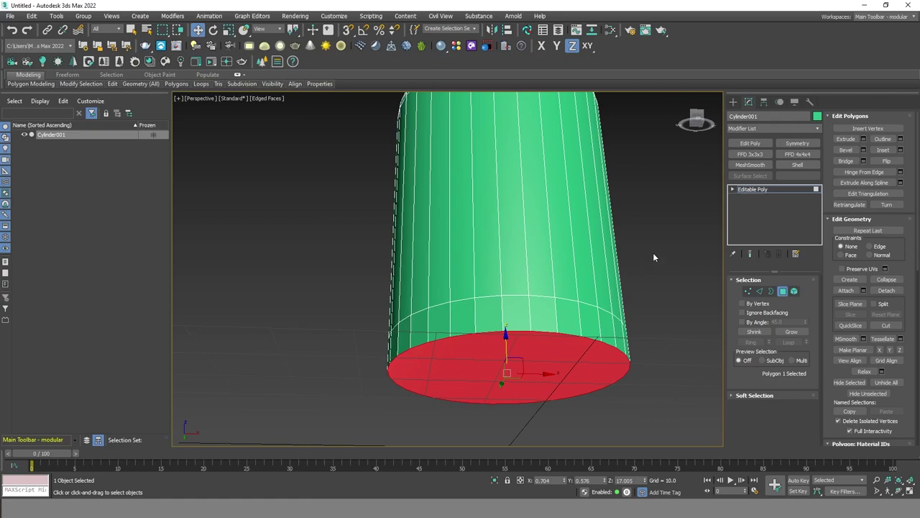
{"action": "left_click", "coordinate": [229, 30]}
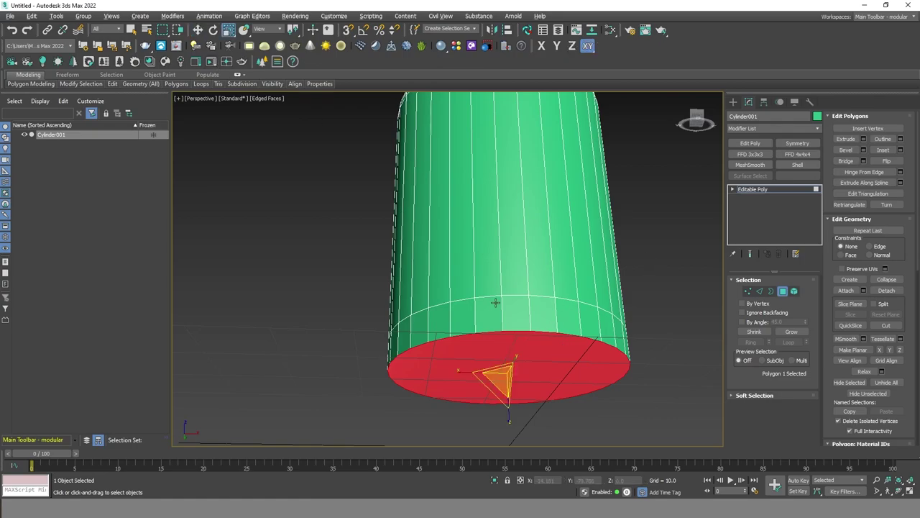
{"action": "middle_click_drag", "start_coordinate": [494, 304], "coordinate": [489, 280], "text": "alt"}
{"action": "left_click_drag", "start_coordinate": [513, 372], "coordinate": [528, 394]}
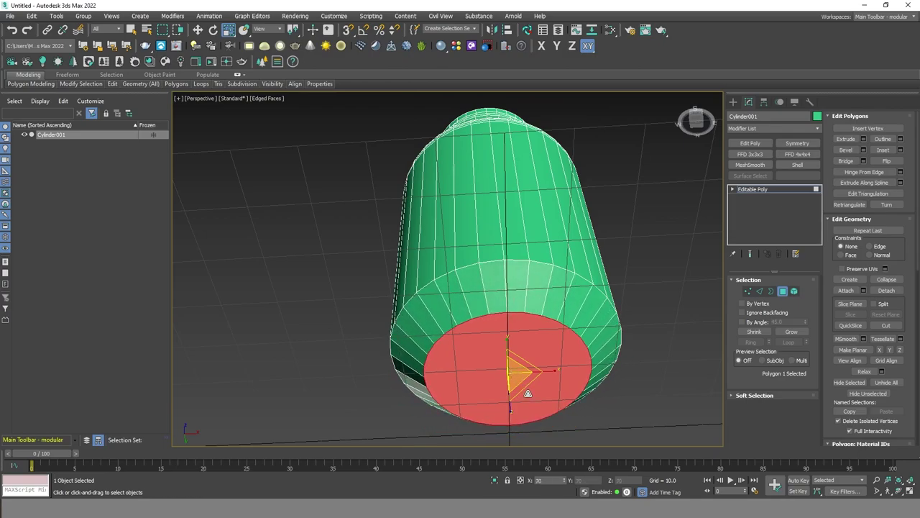
{"action": "left_click", "coordinate": [198, 30]}
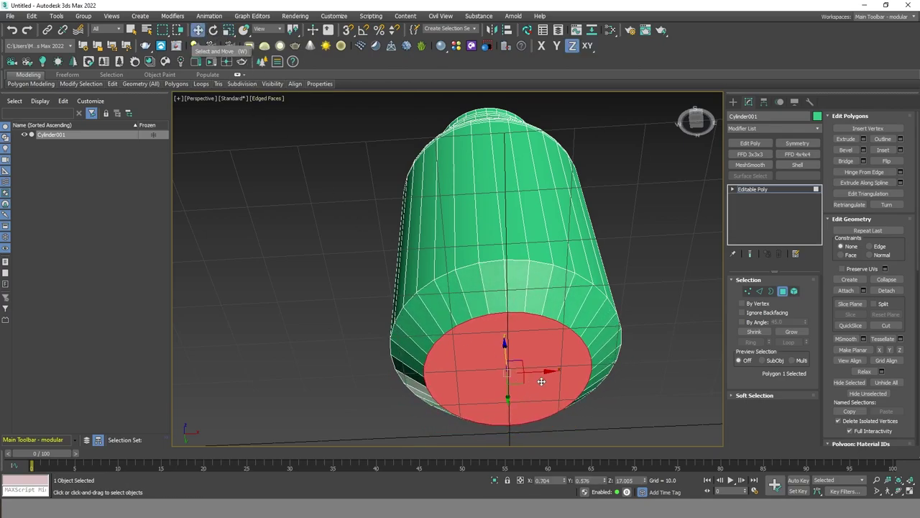
{"action": "left_click_drag", "start_coordinate": [505, 346], "coordinate": [506, 329]}
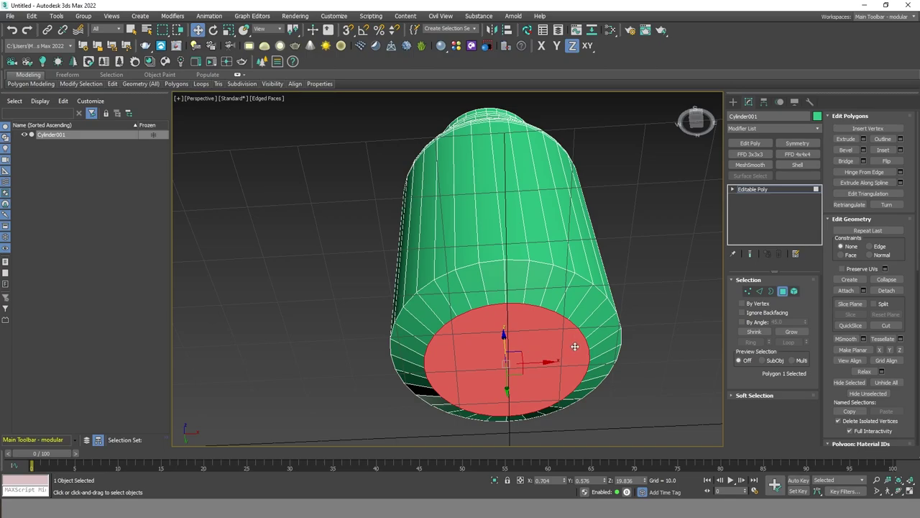
Step: Scale the bottom face to 75% and move it into the base as a recess
{"action": "left_click", "coordinate": [229, 30]}
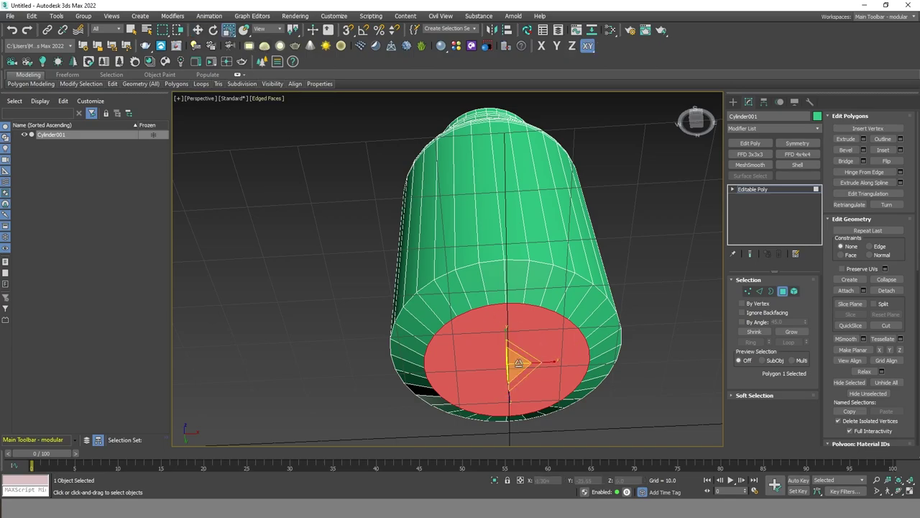
{"action": "left_click_drag", "start_coordinate": [511, 361], "coordinate": [519, 367]}
{"action": "left_click_drag", "start_coordinate": [520, 367], "coordinate": [523, 385]}
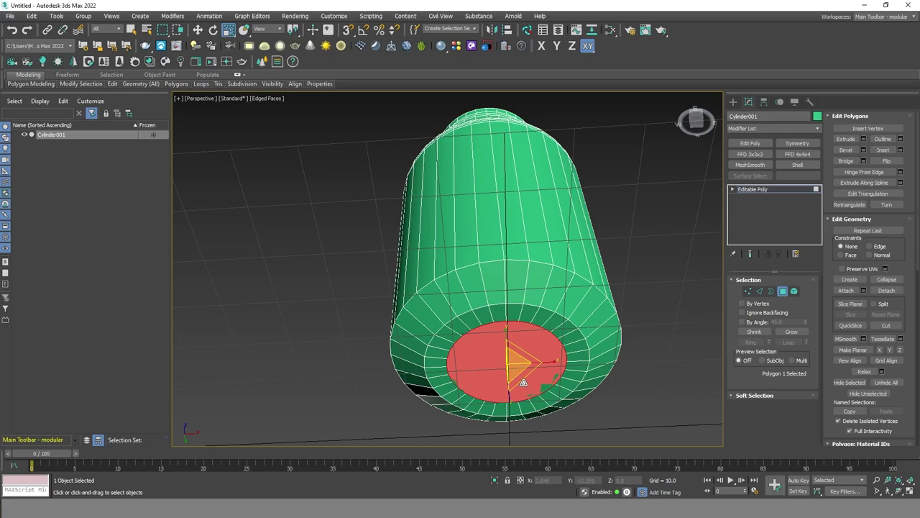
{"action": "left_click", "coordinate": [199, 30]}
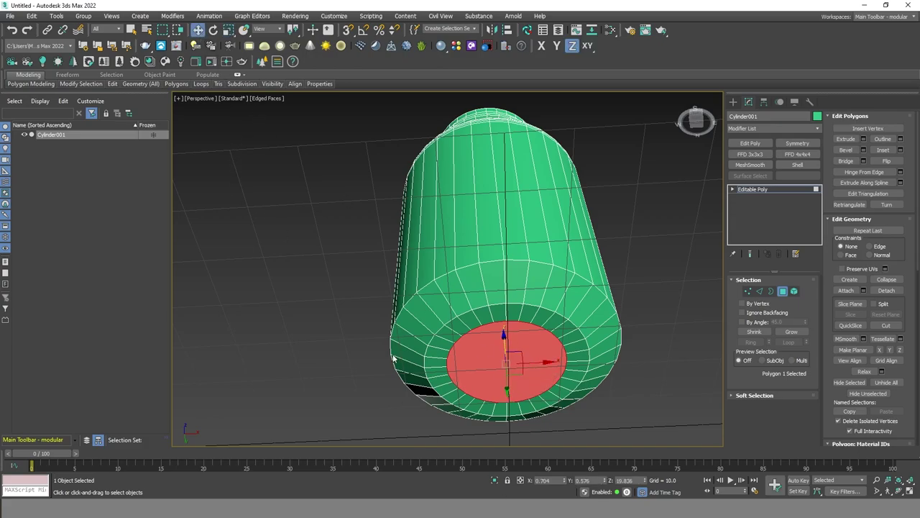
{"action": "left_click_drag", "start_coordinate": [506, 336], "coordinate": [505, 330]}
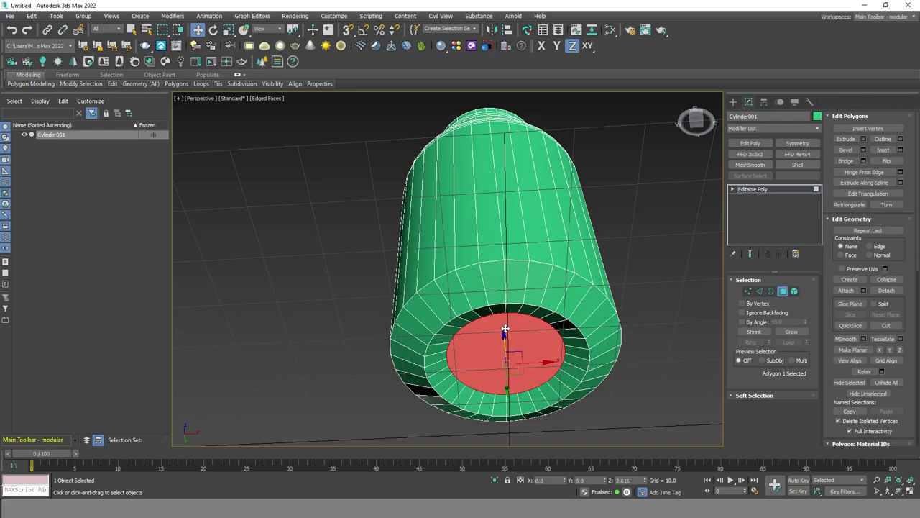
{"action": "left_click_drag", "start_coordinate": [506, 330], "coordinate": [505, 325]}
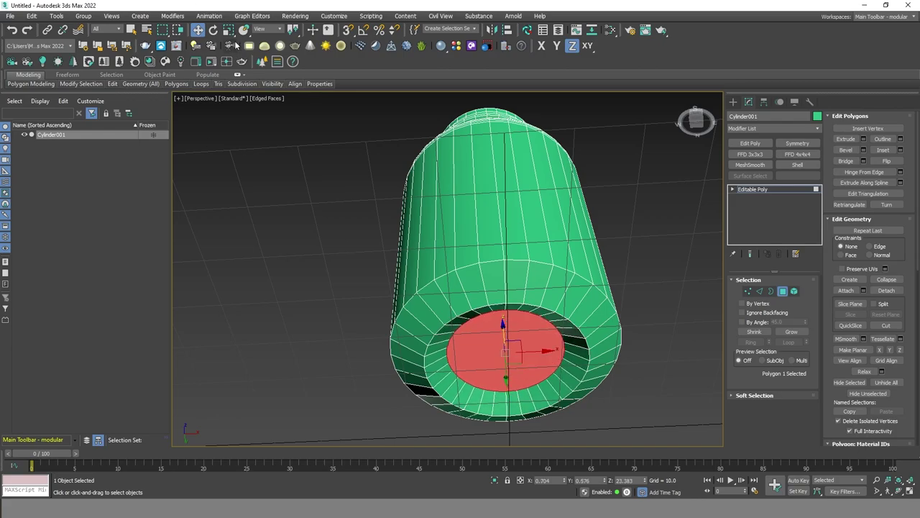
Step: Shrink the bottom face again to a small centre and raise it slightly
{"action": "left_click", "coordinate": [228, 30]}
{"action": "left_click_drag", "start_coordinate": [515, 352], "coordinate": [534, 424]}
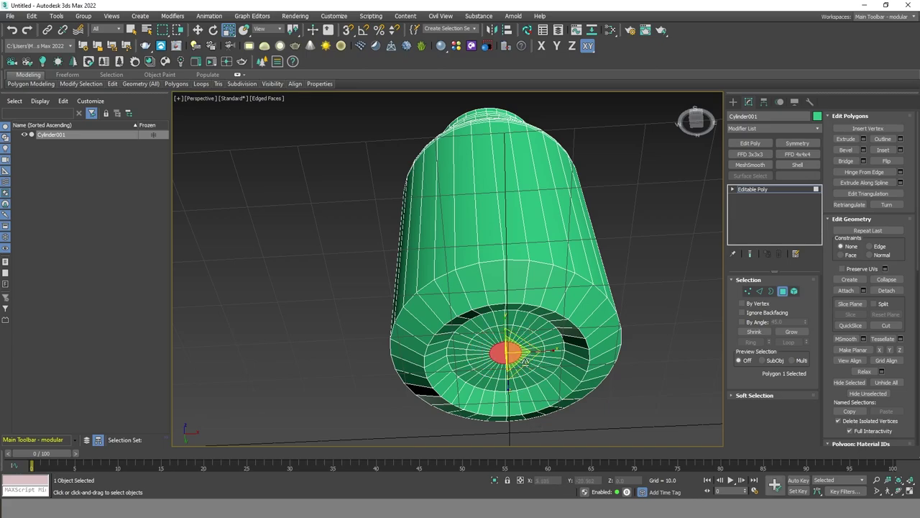
{"action": "scroll", "coordinate": [512, 356], "scroll_direction": "up", "scroll_amount": 4}
{"action": "left_click_drag", "start_coordinate": [510, 358], "coordinate": [545, 439]}
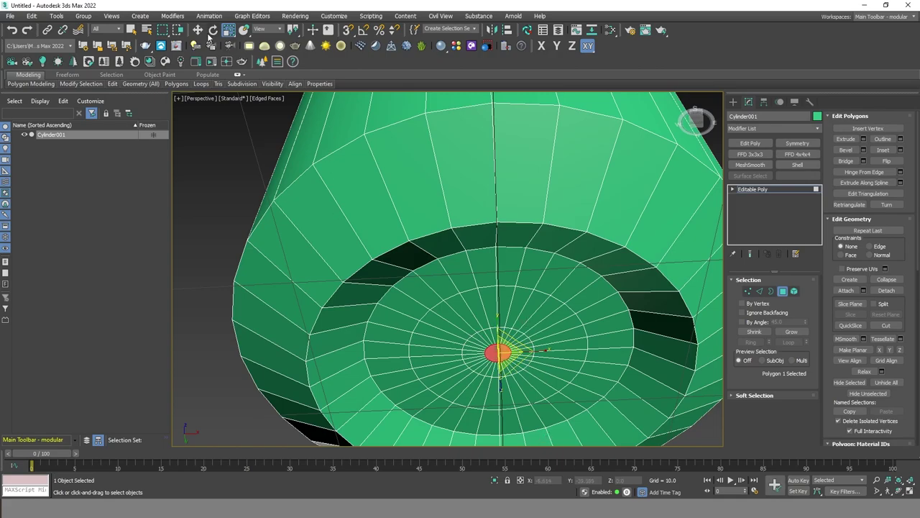
{"action": "left_click", "coordinate": [200, 30]}
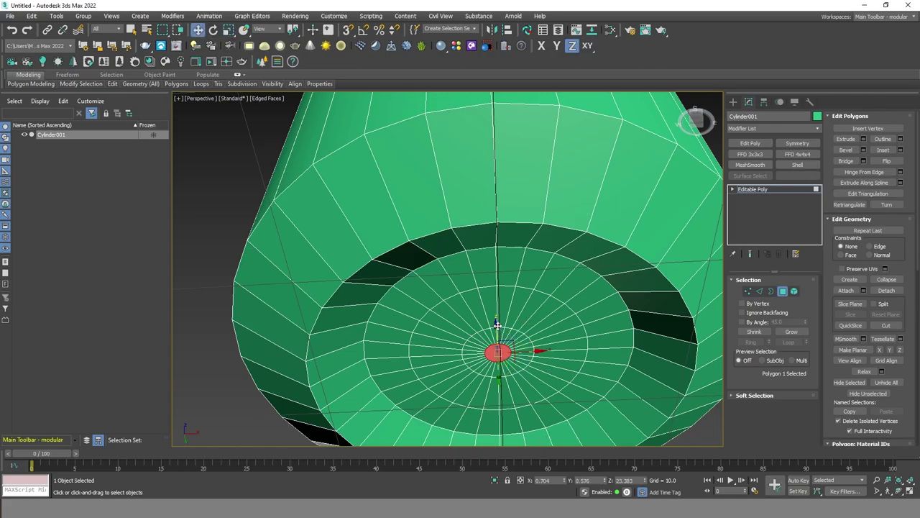
{"action": "left_click_drag", "start_coordinate": [497, 325], "coordinate": [496, 323]}
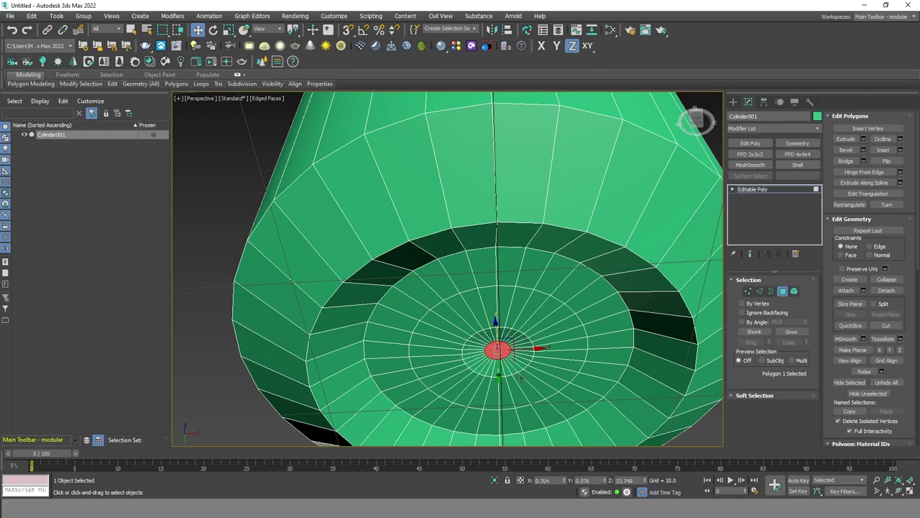
{"action": "scroll", "coordinate": [622, 243], "scroll_direction": "down", "scroll_amount": 3}
Step: Chamfer the edge loop around the base recess with a reduced amount
{"action": "left_click", "coordinate": [686, 326]}
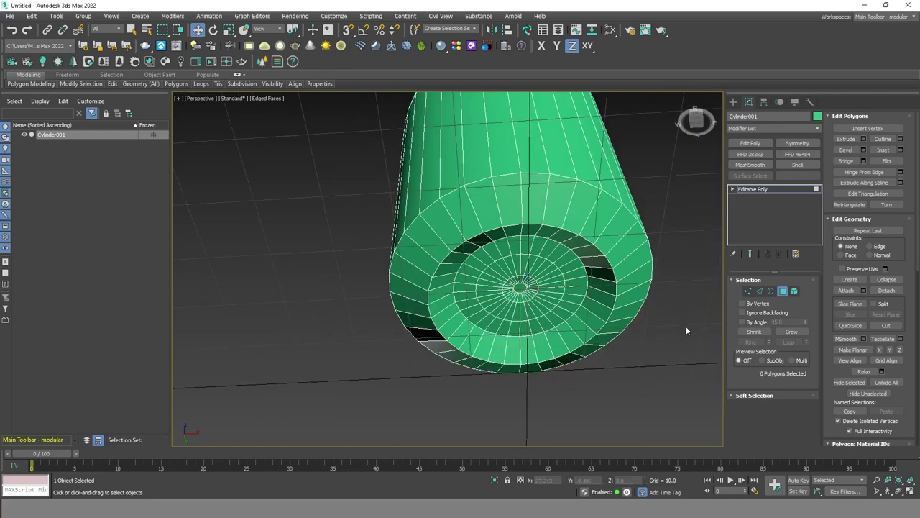
{"action": "scroll", "coordinate": [686, 326], "scroll_direction": "up", "scroll_amount": 2}
{"action": "left_click", "coordinate": [760, 290]}
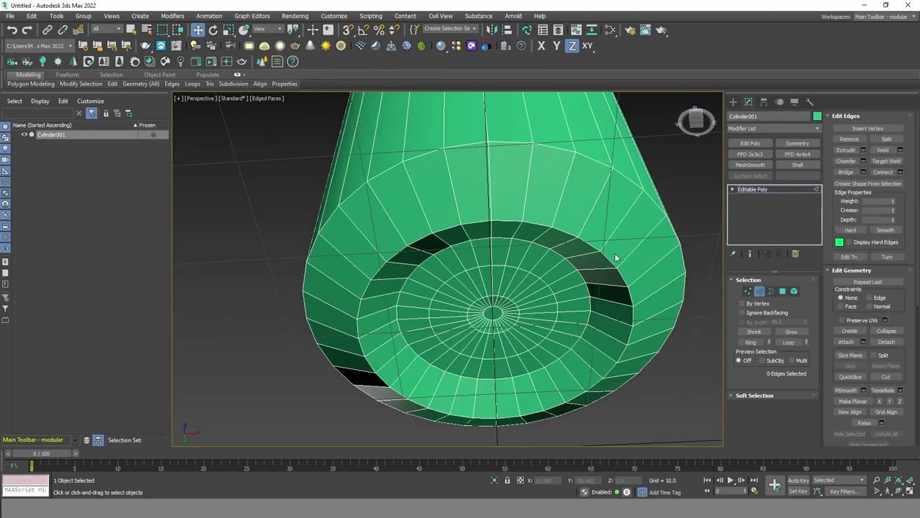
{"action": "double_click", "coordinate": [597, 246]}
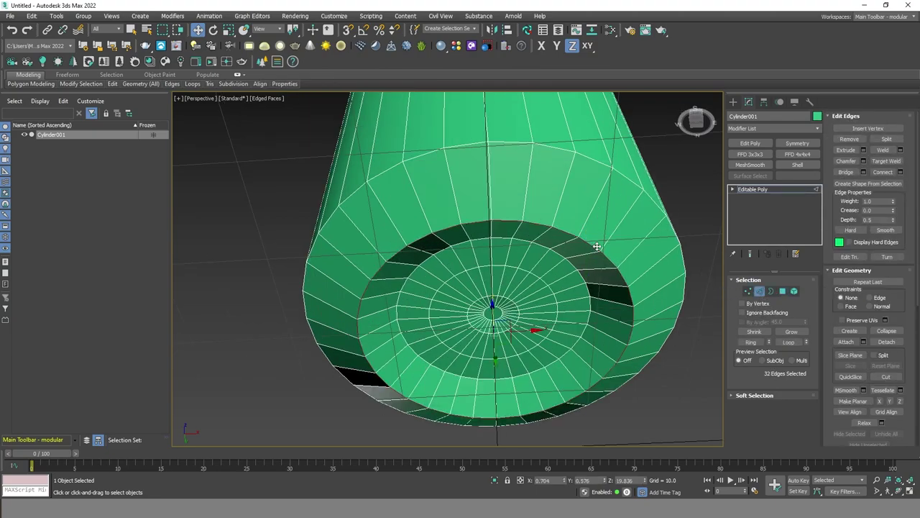
{"action": "left_click", "coordinate": [864, 162]}
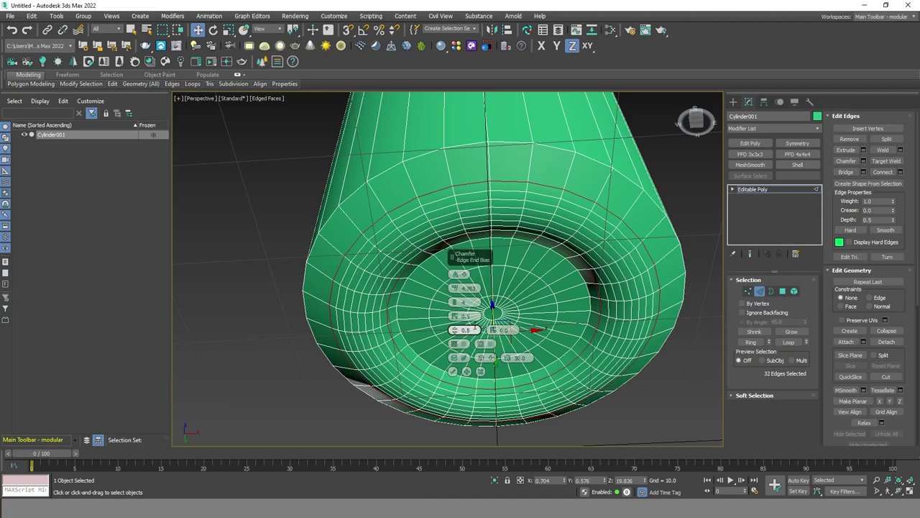
{"action": "left_click_drag", "start_coordinate": [456, 296], "coordinate": [459, 289]}
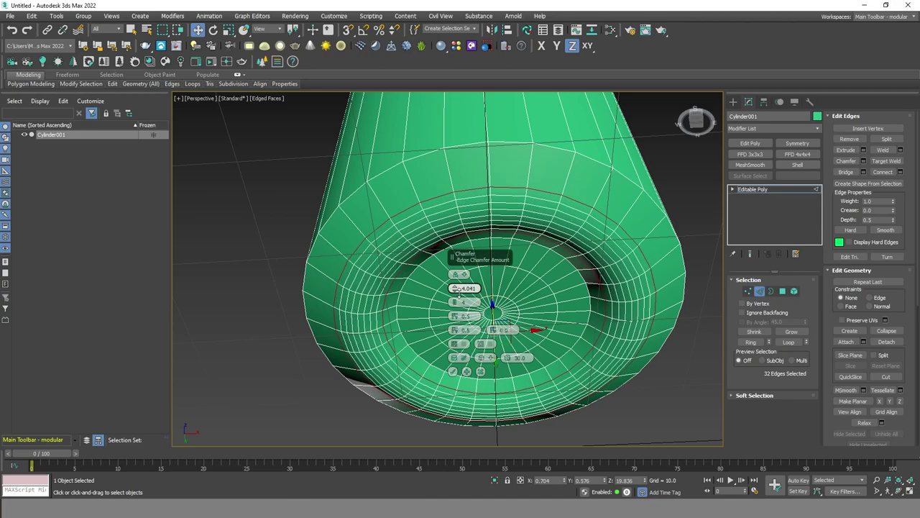
{"action": "left_click", "coordinate": [453, 372]}
{"action": "scroll", "coordinate": [591, 366], "scroll_direction": "down", "scroll_amount": 5}
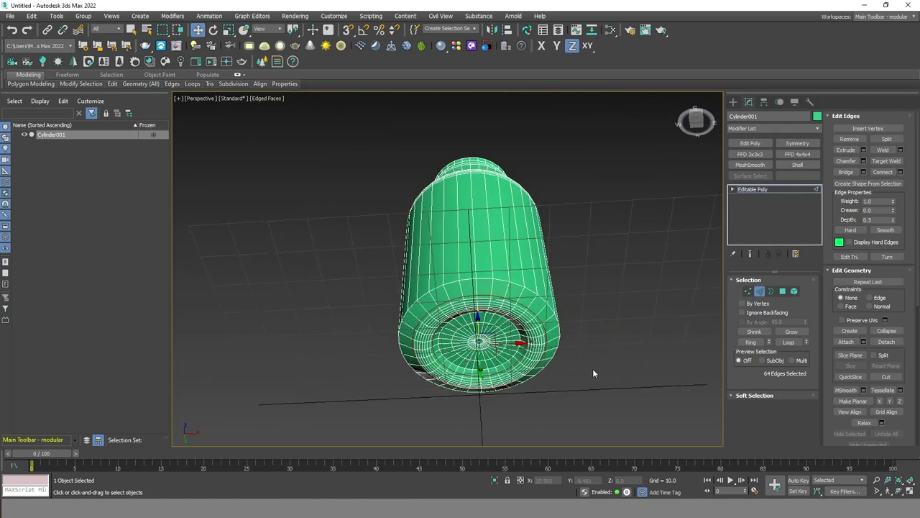
{"action": "left_click", "coordinate": [590, 365]}
Step: Chamfer the outer bottom rim loop by about 3.464 with 4 segments
{"action": "scroll", "coordinate": [524, 342], "scroll_direction": "up", "scroll_amount": 5}
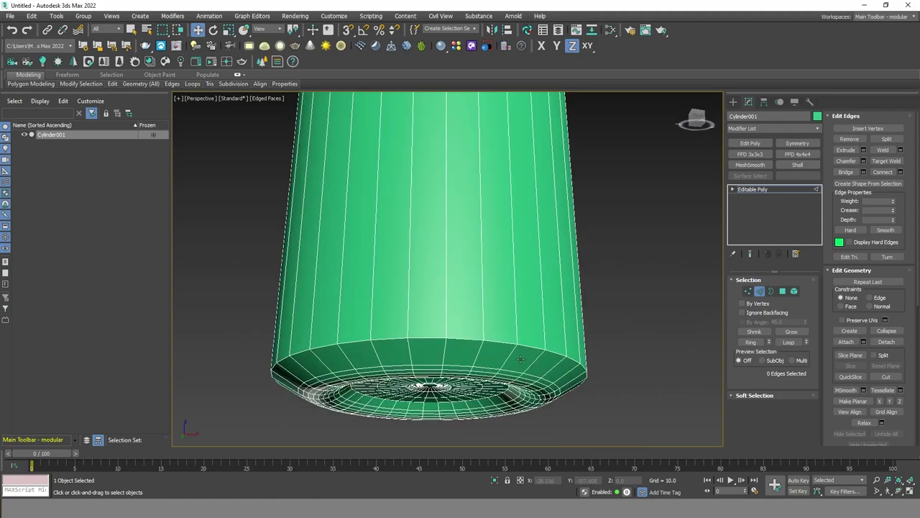
{"action": "double_click", "coordinate": [526, 346]}
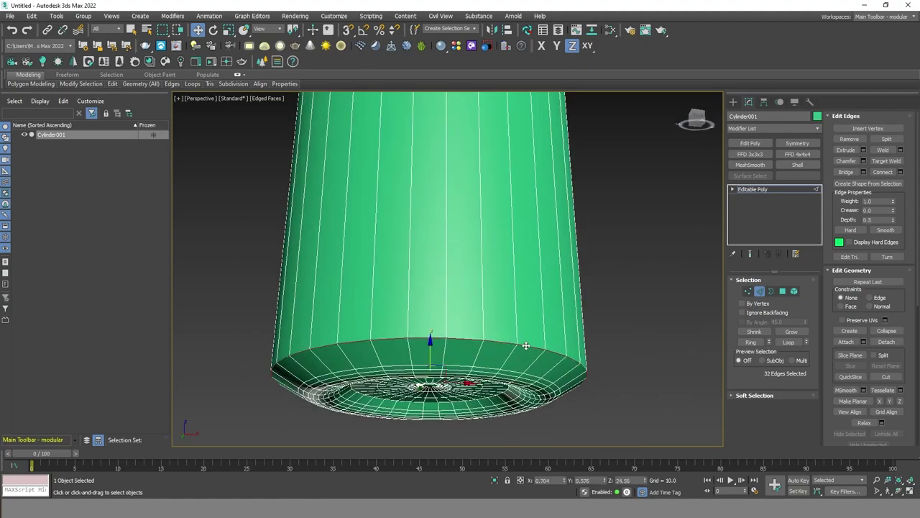
{"action": "left_click", "coordinate": [863, 161]}
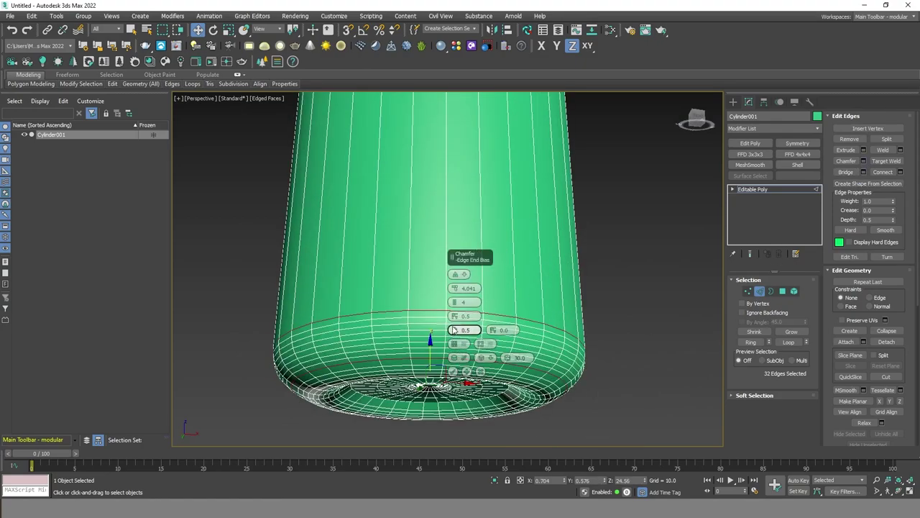
{"action": "mouse_move", "coordinate": [465, 289]}
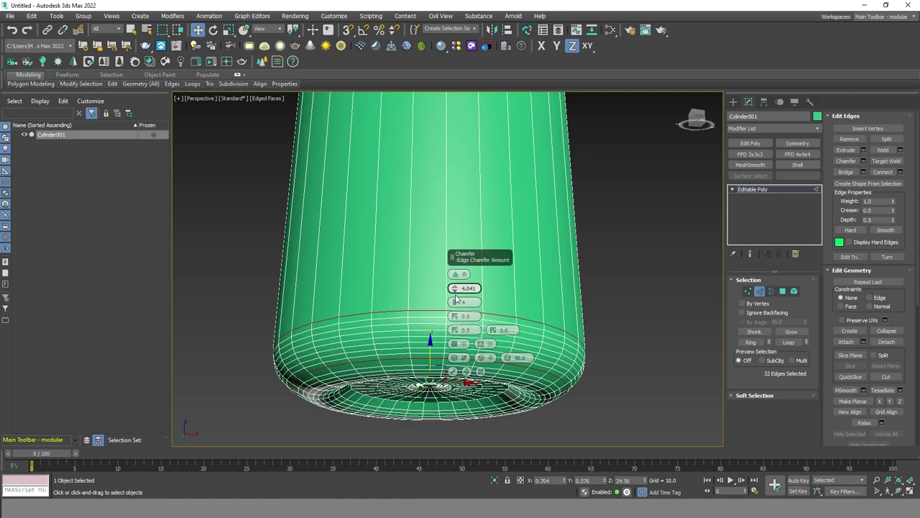
{"action": "left_click_drag", "start_coordinate": [454, 288], "coordinate": [454, 317]}
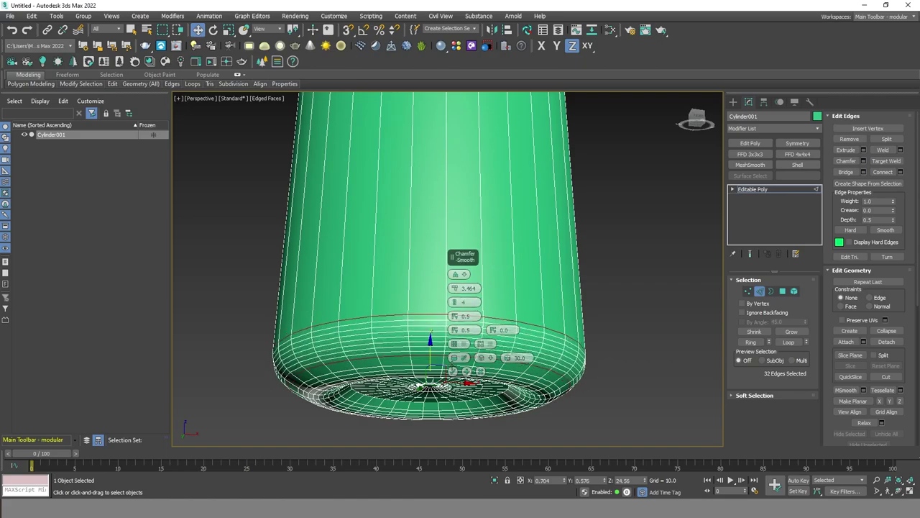
{"action": "left_click", "coordinate": [453, 371]}
{"action": "left_click", "coordinate": [644, 300]}
Step: Bring the neck into view and select two edge loops on it
{"action": "scroll", "coordinate": [626, 285], "scroll_direction": "down", "scroll_amount": 5}
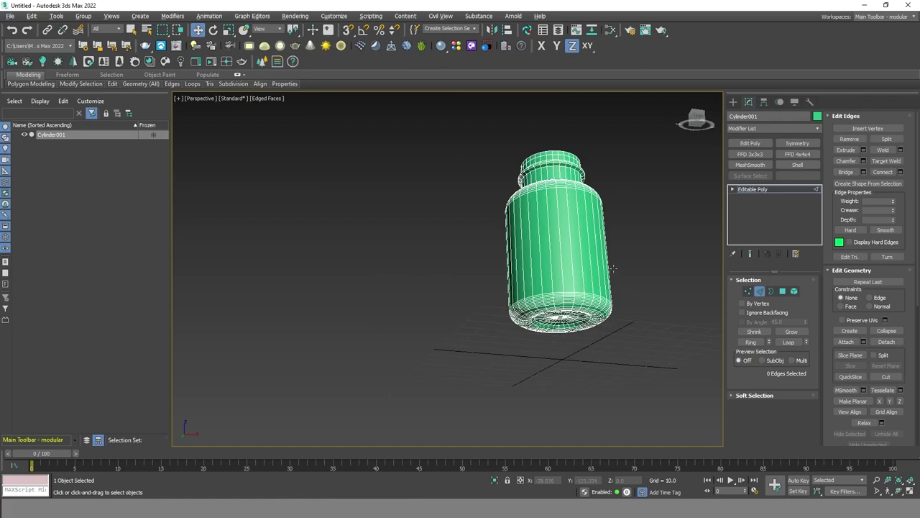
{"action": "middle_click_drag", "start_coordinate": [612, 268], "coordinate": [628, 314], "text": "alt"}
{"action": "scroll", "coordinate": [562, 177], "scroll_direction": "up", "scroll_amount": 3}
{"action": "mouse_move", "coordinate": [560, 209]}
{"action": "middle_mouse_down", "text": "alt"}
{"action": "mouse_move", "coordinate": [565, 202]}
{"action": "mouse_move", "coordinate": [545, 239]}
{"action": "middle_mouse_up", "text": "alt"}
{"action": "scroll", "coordinate": [564, 203], "scroll_direction": "down", "scroll_amount": 1}
{"action": "scroll", "coordinate": [568, 206], "scroll_direction": "up", "scroll_amount": 3}
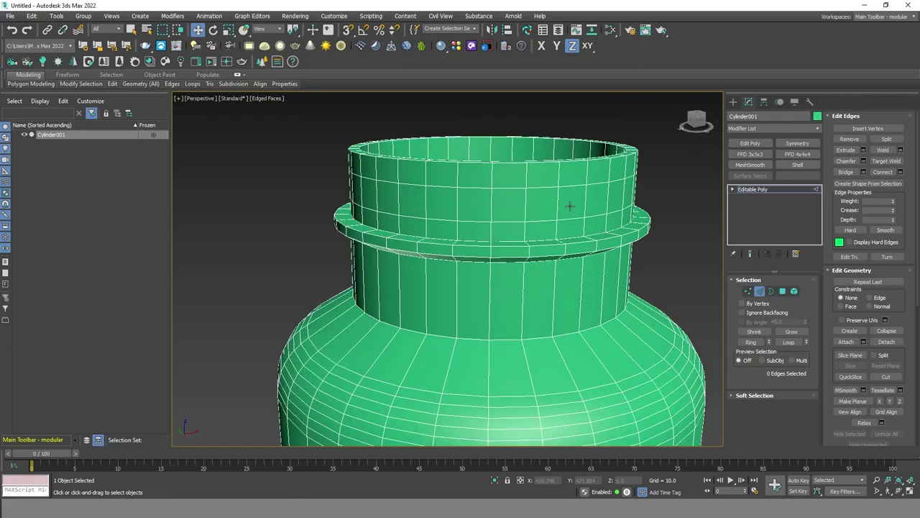
{"action": "scroll", "coordinate": [568, 207], "scroll_direction": "up", "scroll_amount": 2}
{"action": "middle_click_drag", "start_coordinate": [568, 207], "coordinate": [554, 227]}
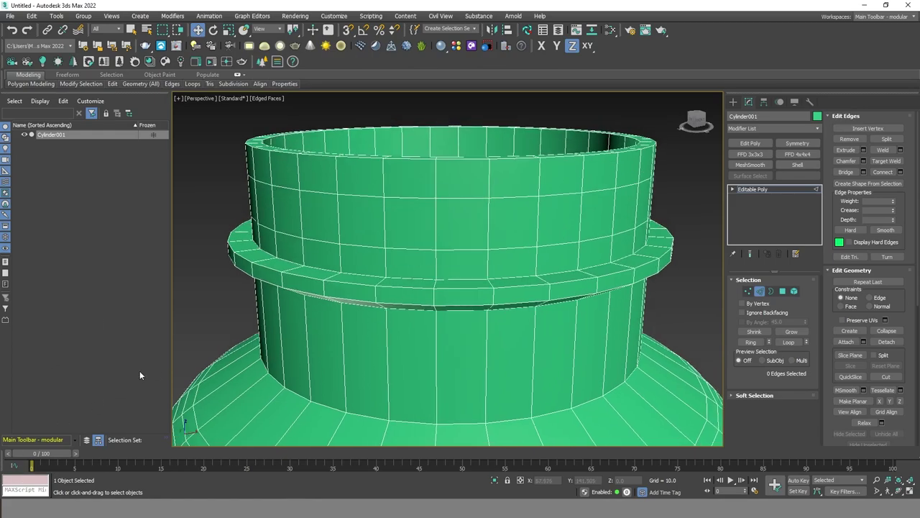
{"action": "scroll", "coordinate": [297, 323], "scroll_direction": "down", "scroll_amount": 2}
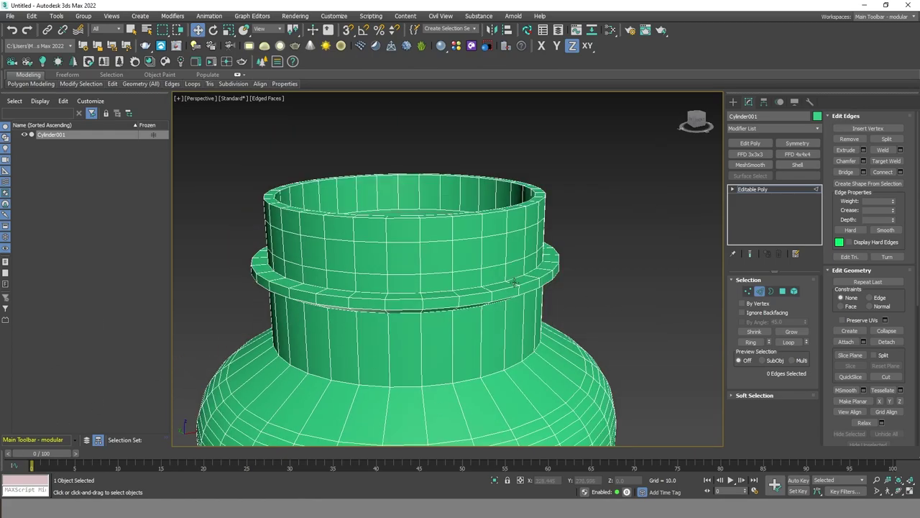
{"action": "scroll", "coordinate": [514, 281], "scroll_direction": "down", "scroll_amount": 1}
{"action": "scroll", "coordinate": [547, 302], "scroll_direction": "down", "scroll_amount": 1}
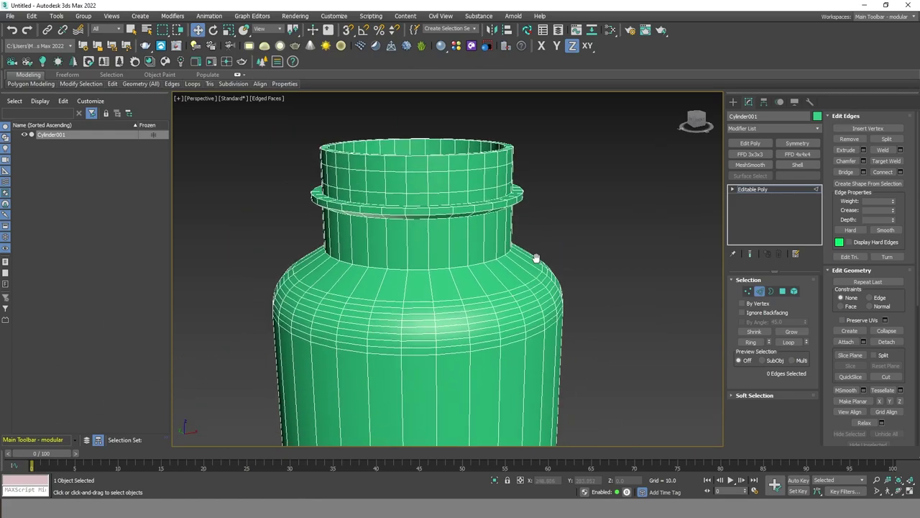
{"action": "double_click", "coordinate": [478, 166]}
{"action": "scroll", "coordinate": [465, 170], "scroll_direction": "up", "scroll_amount": 1}
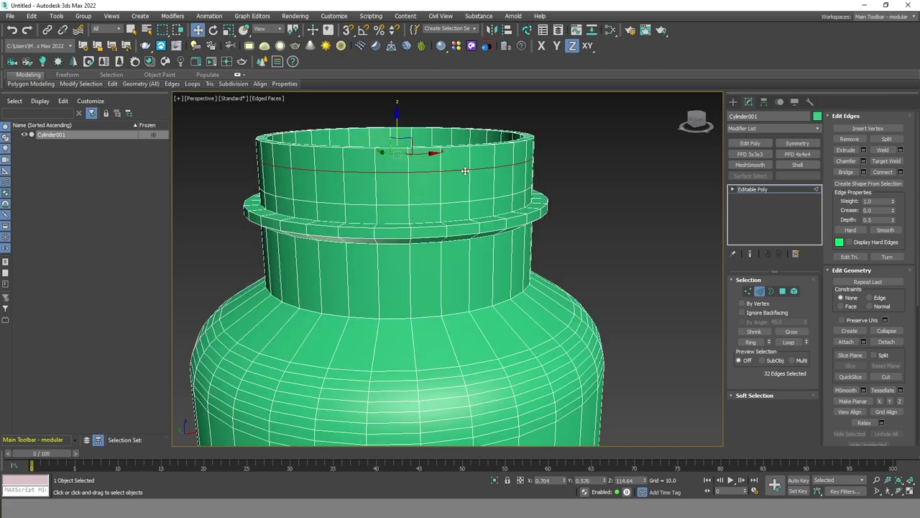
{"action": "scroll", "coordinate": [466, 170], "scroll_direction": "up", "scroll_amount": 1}
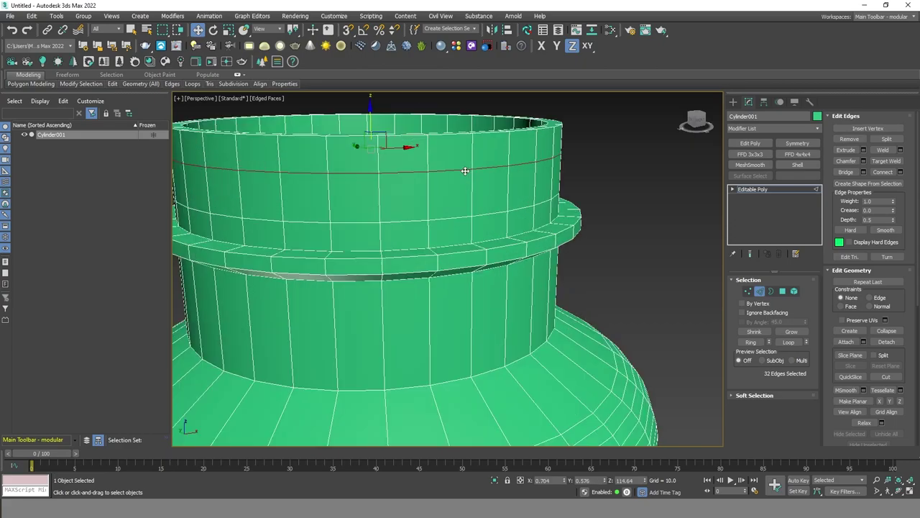
{"action": "double_click", "coordinate": [494, 213], "text": "ctrl"}
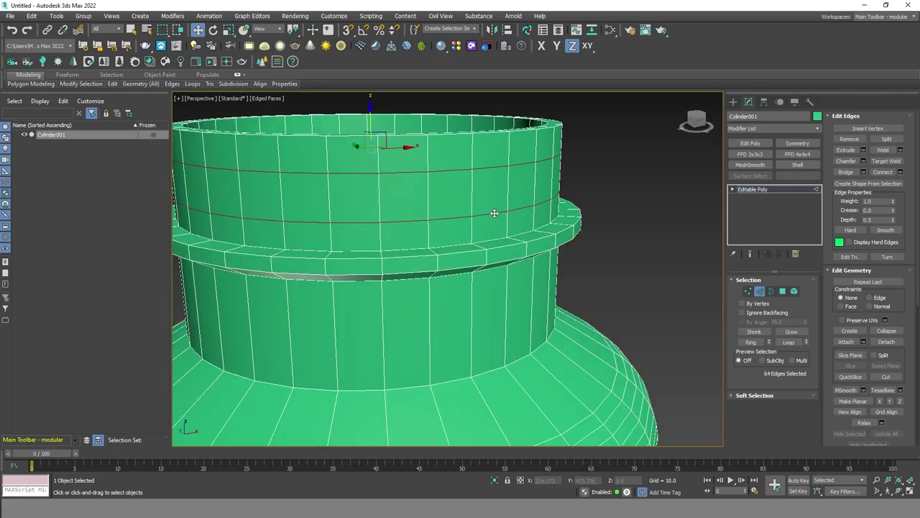
Step: Try an edge extrusion height of 10 on the neck loops, then cancel it
{"action": "left_click", "coordinate": [863, 150]}
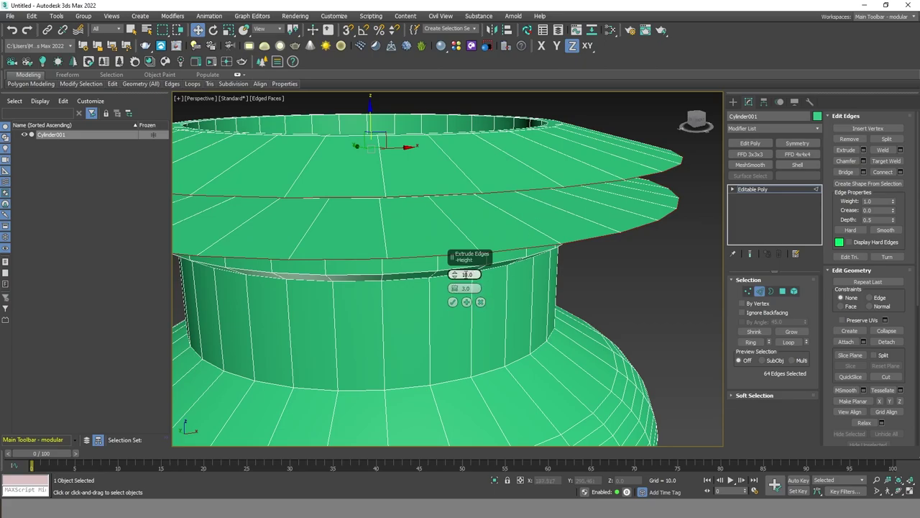
{"action": "left_click_drag", "start_coordinate": [453, 274], "coordinate": [457, 305]}
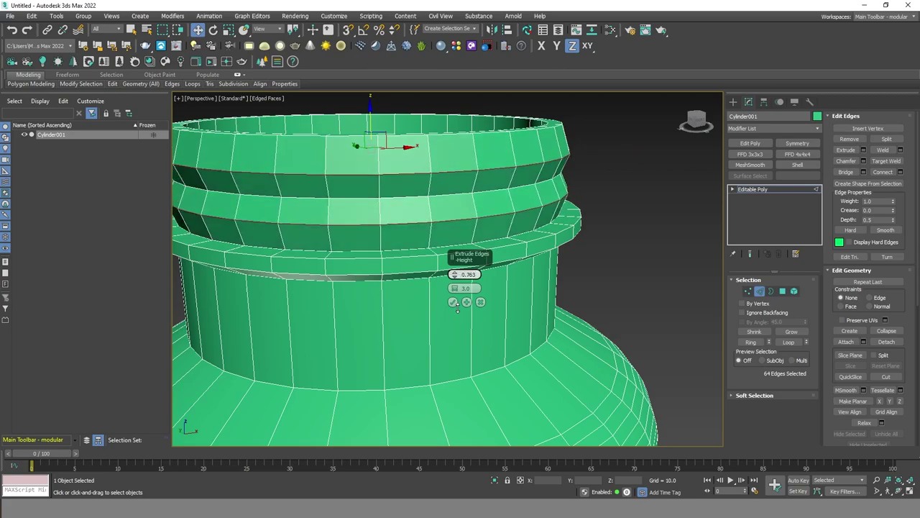
{"action": "type", "text": "10"}
{"action": "key", "text": "Return"}
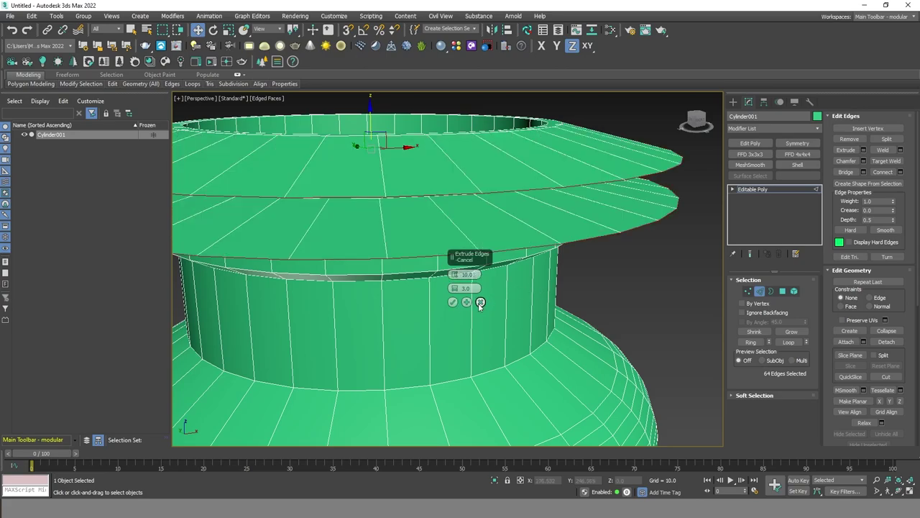
{"action": "left_click", "coordinate": [480, 302]}
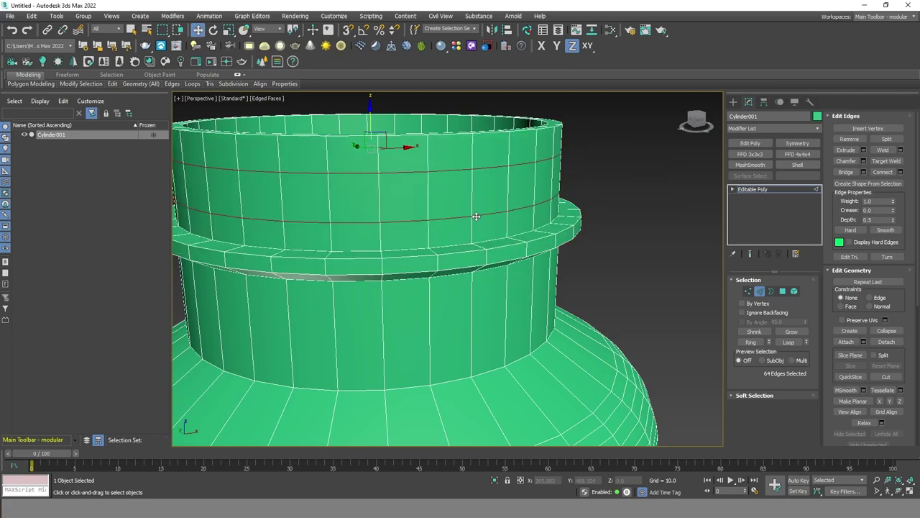
Step: Move a neck edge loop higher up and insert a new loop around the neck
{"action": "scroll", "coordinate": [476, 215], "scroll_direction": "up", "scroll_amount": 3}
{"action": "scroll", "coordinate": [476, 215], "scroll_direction": "down", "scroll_amount": 3}
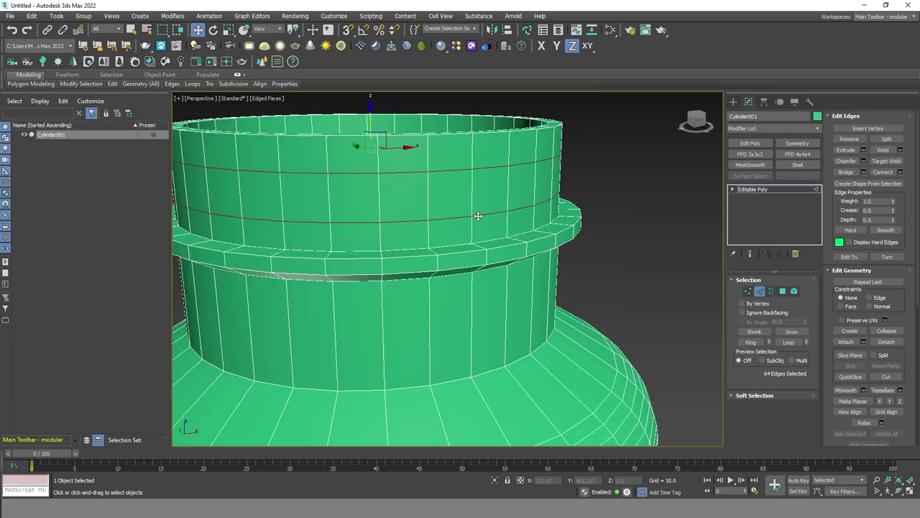
{"action": "scroll", "coordinate": [475, 212], "scroll_direction": "up", "scroll_amount": 2}
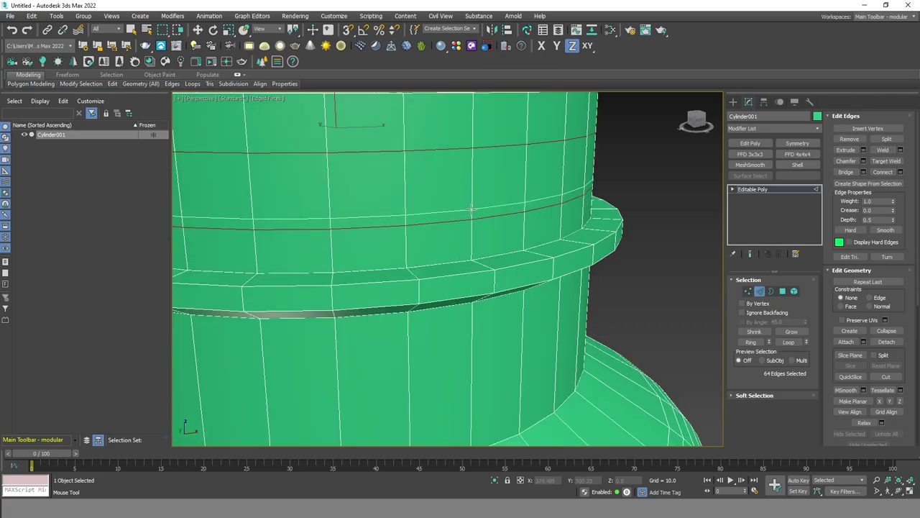
{"action": "left_click", "coordinate": [472, 209], "text": "shift"}
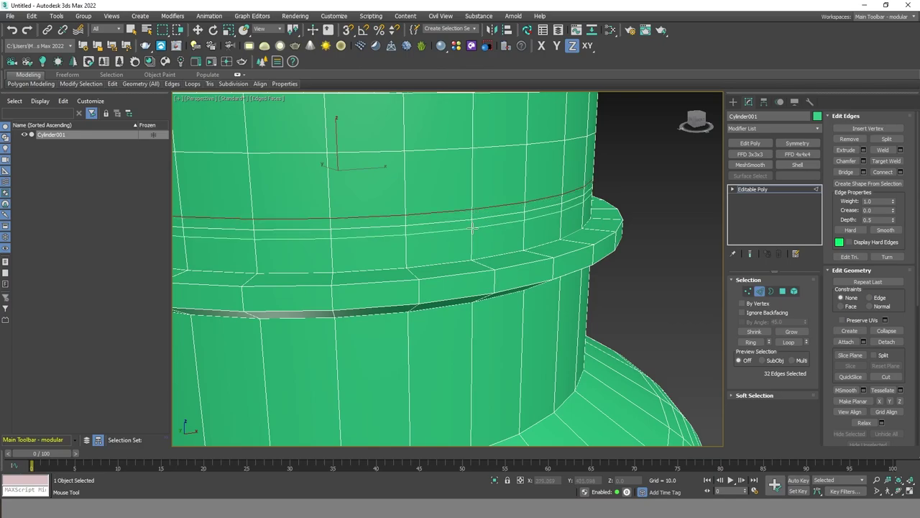
{"action": "left_click_drag", "start_coordinate": [473, 228], "coordinate": [472, 151]}
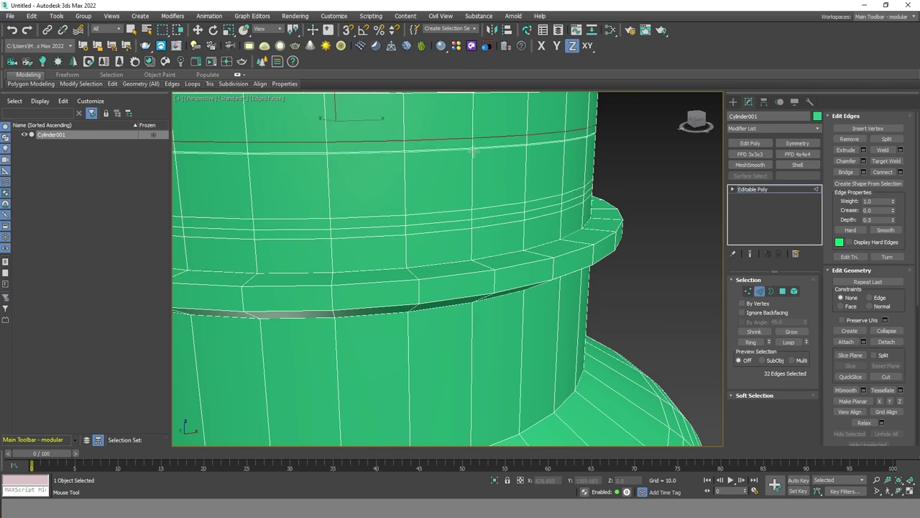
{"action": "left_click", "coordinate": [473, 157]}
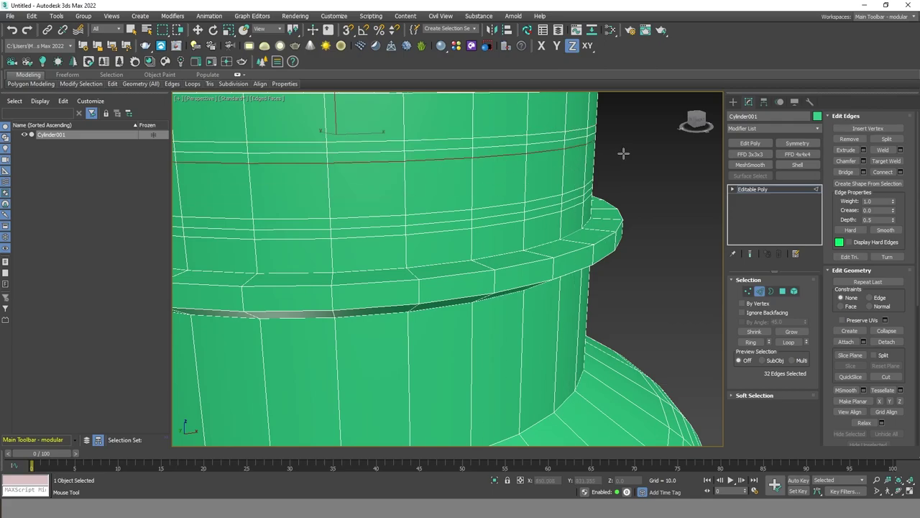
{"action": "key", "text": "w"}
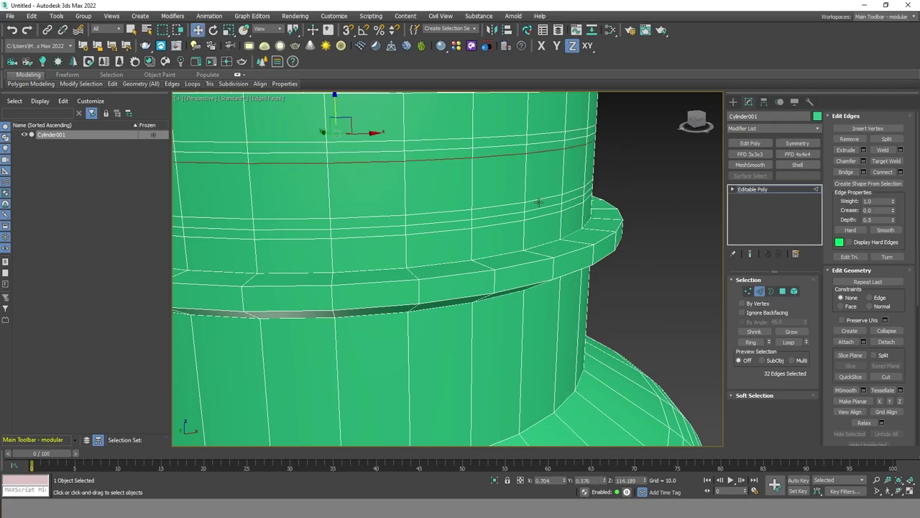
Step: Extrude the two neck loops into thin thread rings with width 3.0
{"action": "double_click", "coordinate": [542, 208]}
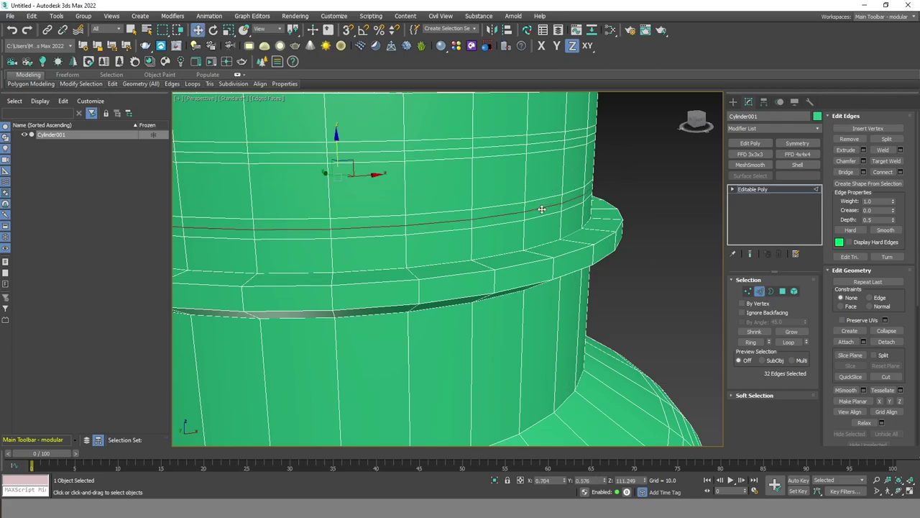
{"action": "double_click", "coordinate": [511, 146], "text": "ctrl"}
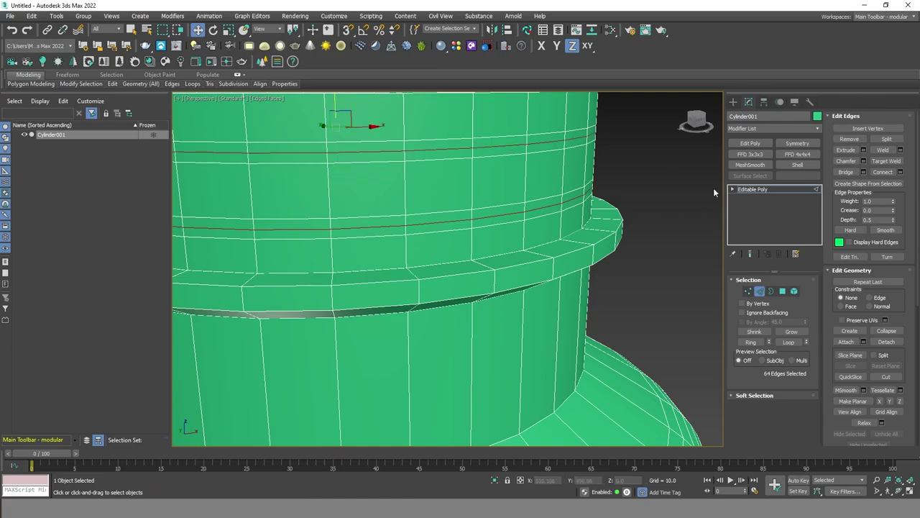
{"action": "left_click", "coordinate": [863, 149]}
{"action": "left_click_drag", "start_coordinate": [455, 281], "coordinate": [457, 308]}
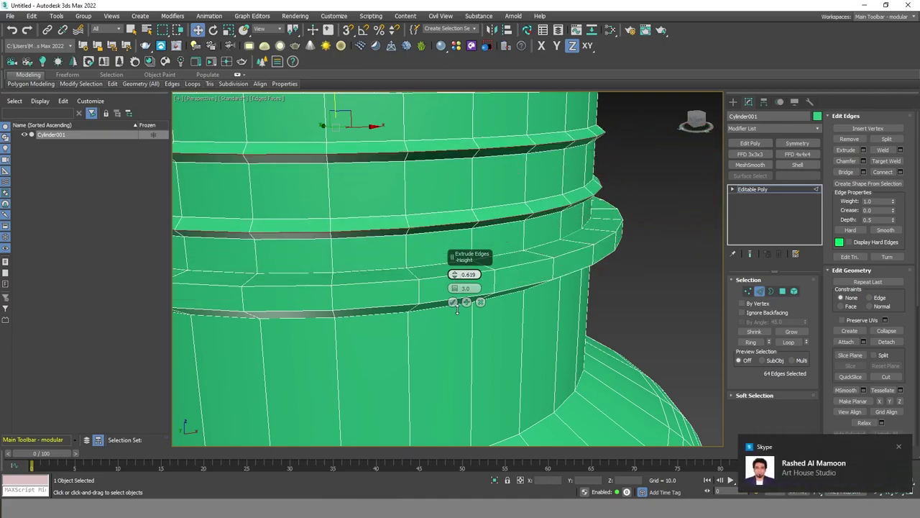
{"action": "left_click_drag", "start_coordinate": [457, 308], "coordinate": [458, 310]}
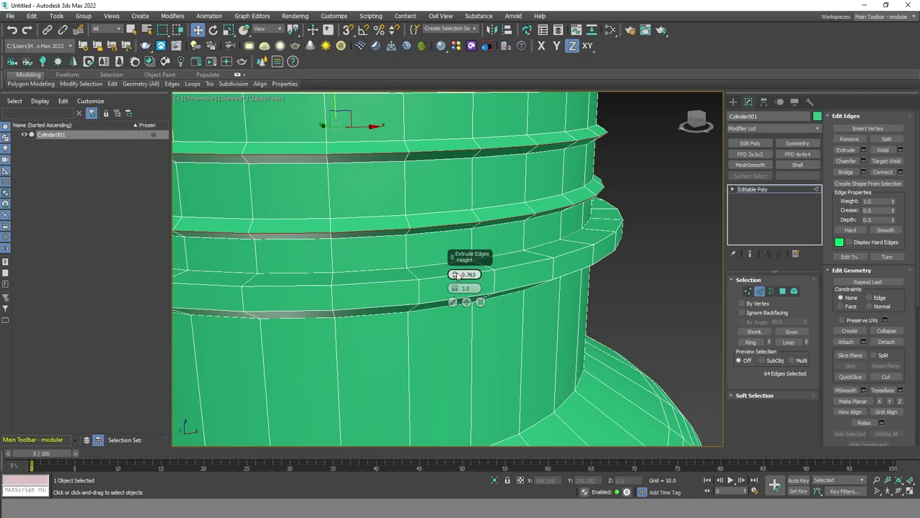
{"action": "left_click", "coordinate": [456, 273]}
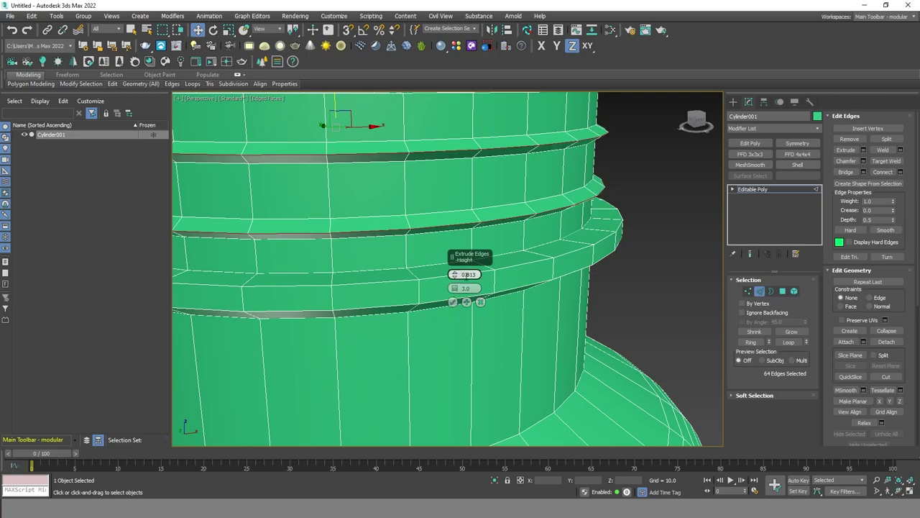
{"action": "left_click", "coordinate": [453, 302]}
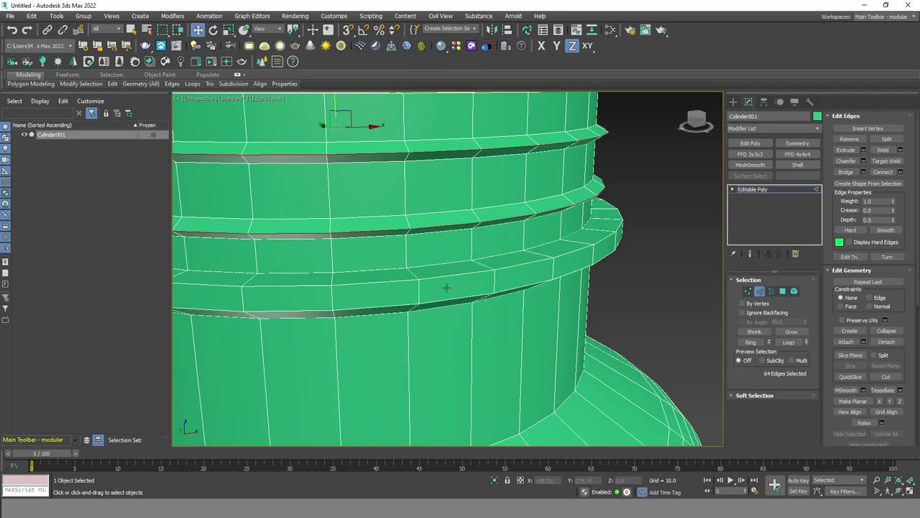
{"action": "scroll", "coordinate": [458, 262], "scroll_direction": "down", "scroll_amount": 2}
{"action": "scroll", "coordinate": [474, 261], "scroll_direction": "down", "scroll_amount": 2}
{"action": "middle_click_drag", "start_coordinate": [523, 300], "coordinate": [546, 294], "text": "alt"}
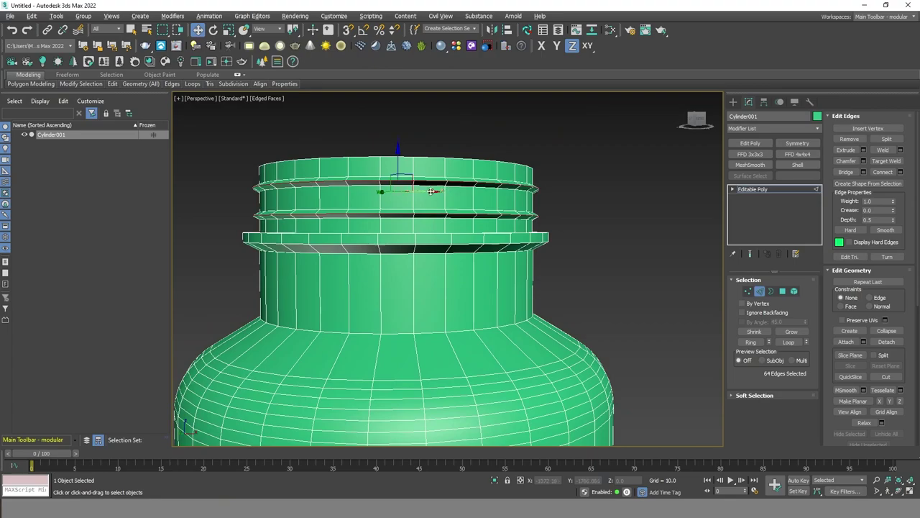
Step: Select the three thread-ring edge loops on the neck at Edge level
{"action": "left_click", "coordinate": [615, 259]}
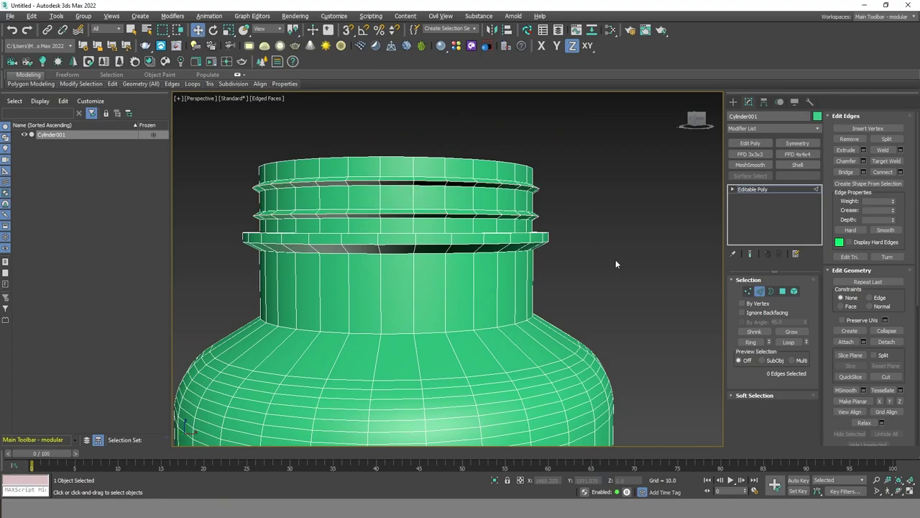
{"action": "middle_click_drag", "start_coordinate": [576, 262], "coordinate": [585, 275], "text": "alt"}
{"action": "scroll", "coordinate": [547, 279], "scroll_direction": "up", "scroll_amount": 2}
{"action": "scroll", "coordinate": [514, 279], "scroll_direction": "up", "scroll_amount": 1}
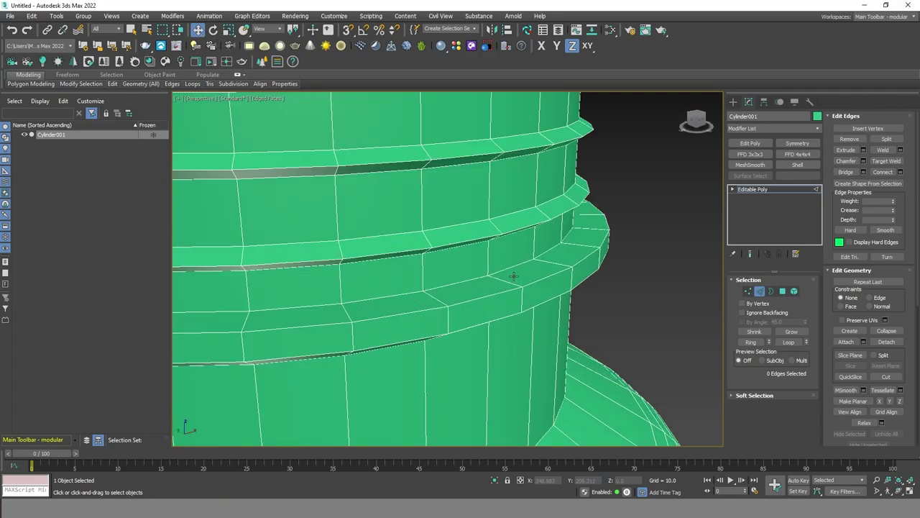
{"action": "scroll", "coordinate": [514, 278], "scroll_direction": "down", "scroll_amount": 1}
{"action": "middle_click_drag", "start_coordinate": [514, 279], "coordinate": [524, 284], "text": "alt"}
{"action": "scroll", "coordinate": [437, 205], "scroll_direction": "up", "scroll_amount": 1}
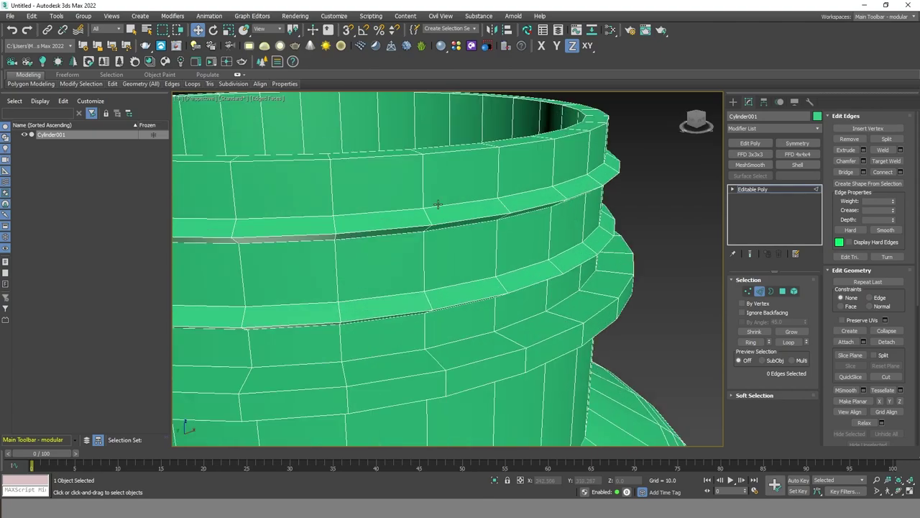
{"action": "left_click", "coordinate": [760, 291]}
{"action": "double_click", "coordinate": [511, 206]}
{"action": "middle_click_drag", "start_coordinate": [516, 208], "coordinate": [500, 186], "text": "alt"}
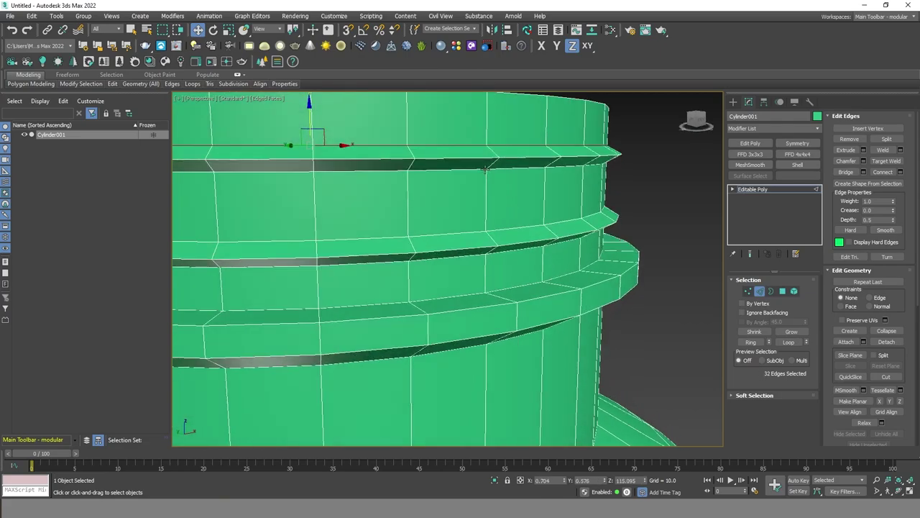
{"action": "double_click", "coordinate": [516, 229], "text": "ctrl"}
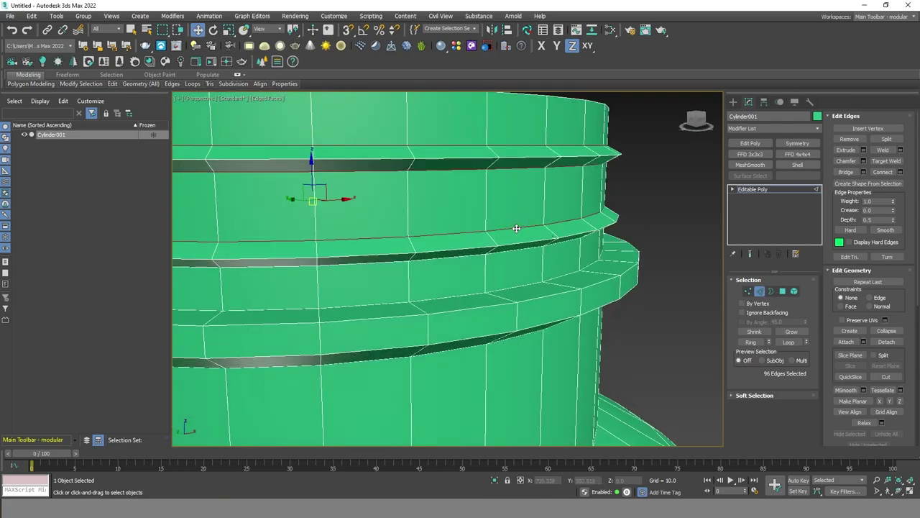
{"action": "middle_click_drag", "start_coordinate": [516, 228], "coordinate": [519, 229], "text": "alt"}
{"action": "double_click", "coordinate": [482, 227], "text": "ctrl"}
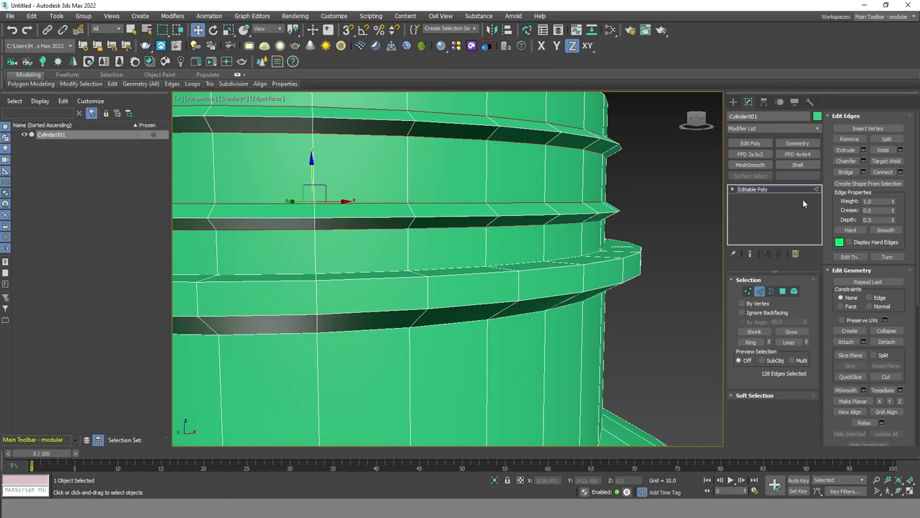
Step: Chamfer the thread-ring edges with a thin 0.09 amount and 2 segments
{"action": "left_click", "coordinate": [864, 161]}
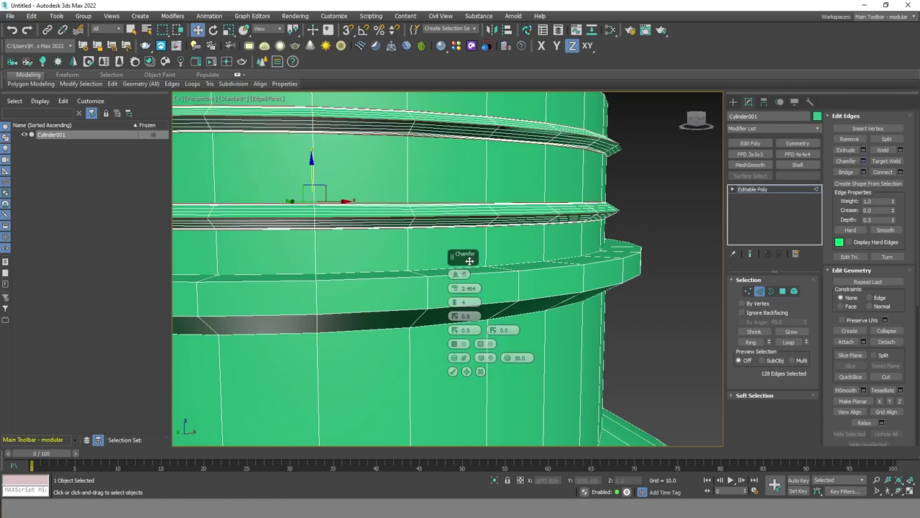
{"action": "left_click_drag", "start_coordinate": [458, 291], "coordinate": [455, 304]}
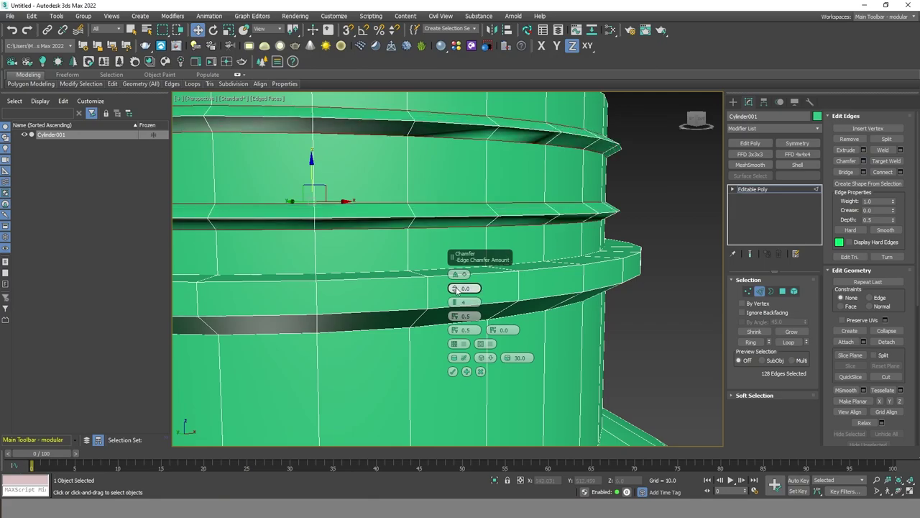
{"action": "left_click_drag", "start_coordinate": [456, 291], "coordinate": [457, 287]}
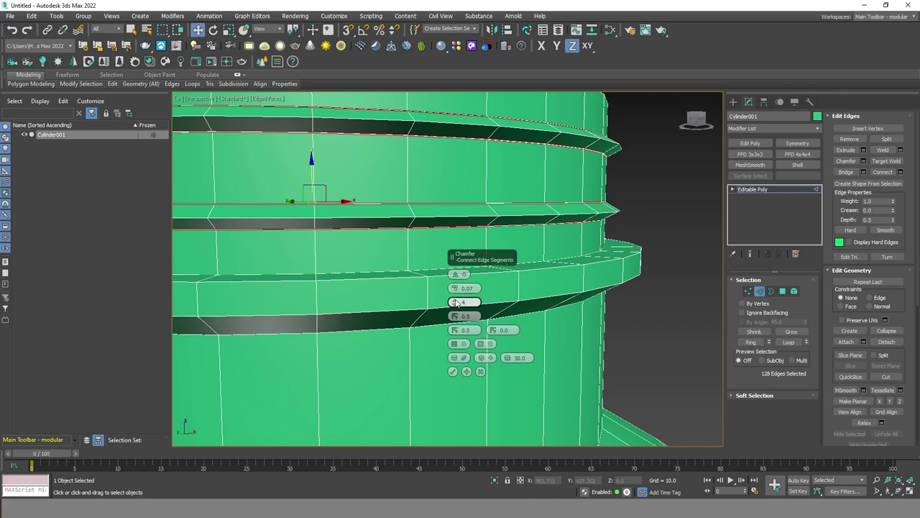
{"action": "left_click_drag", "start_coordinate": [456, 289], "coordinate": [456, 286]}
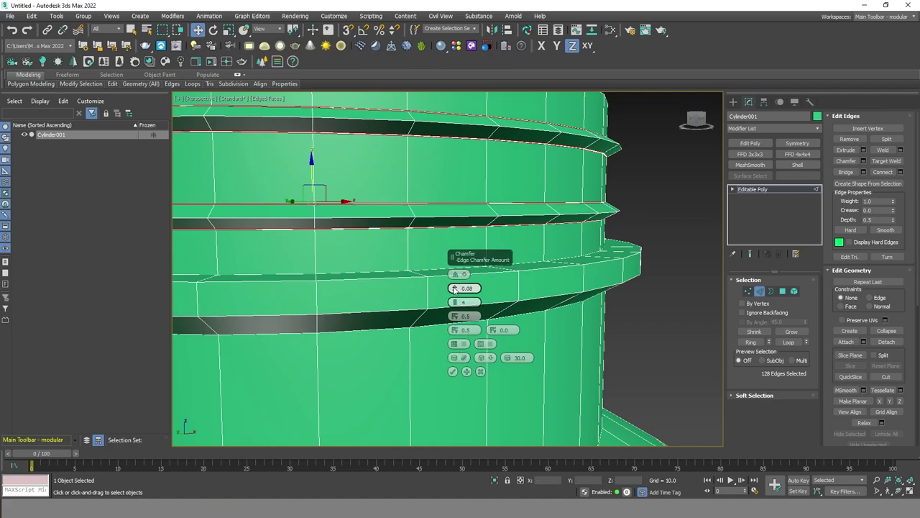
{"action": "left_click", "coordinate": [453, 371]}
{"action": "scroll", "coordinate": [485, 342], "scroll_direction": "down", "scroll_amount": 2}
Step: Chamfer two collar ring edge loops with the same 0.09, 2-segment settings
{"action": "scroll", "coordinate": [481, 344], "scroll_direction": "down", "scroll_amount": 2}
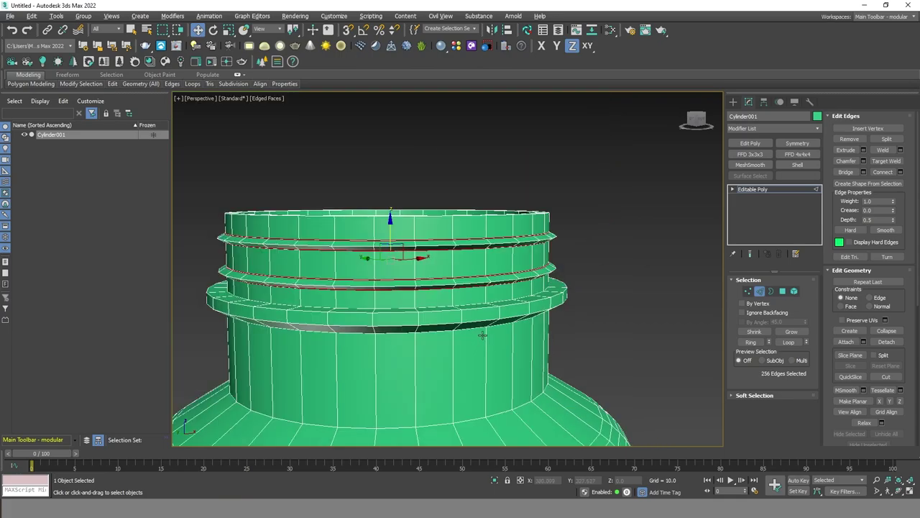
{"action": "middle_click_drag", "start_coordinate": [481, 345], "coordinate": [505, 346], "text": "alt"}
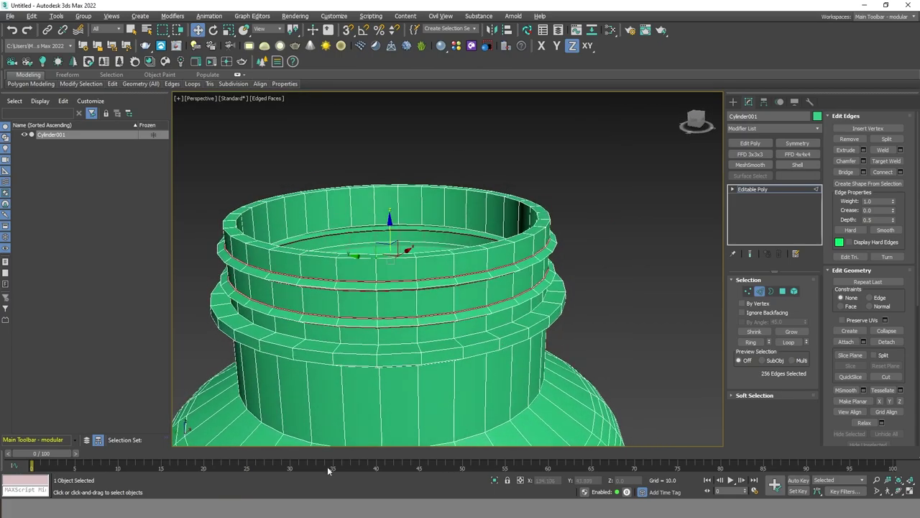
{"action": "scroll", "coordinate": [489, 333], "scroll_direction": "up", "scroll_amount": 3}
{"action": "middle_click_drag", "start_coordinate": [489, 333], "coordinate": [474, 315], "text": "alt"}
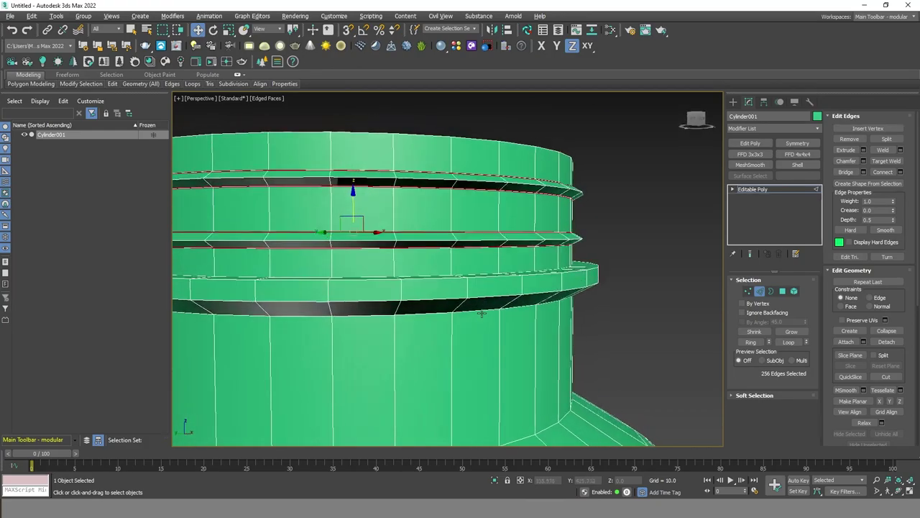
{"action": "scroll", "coordinate": [474, 314], "scroll_direction": "up", "scroll_amount": 2}
{"action": "double_click", "coordinate": [490, 278]}
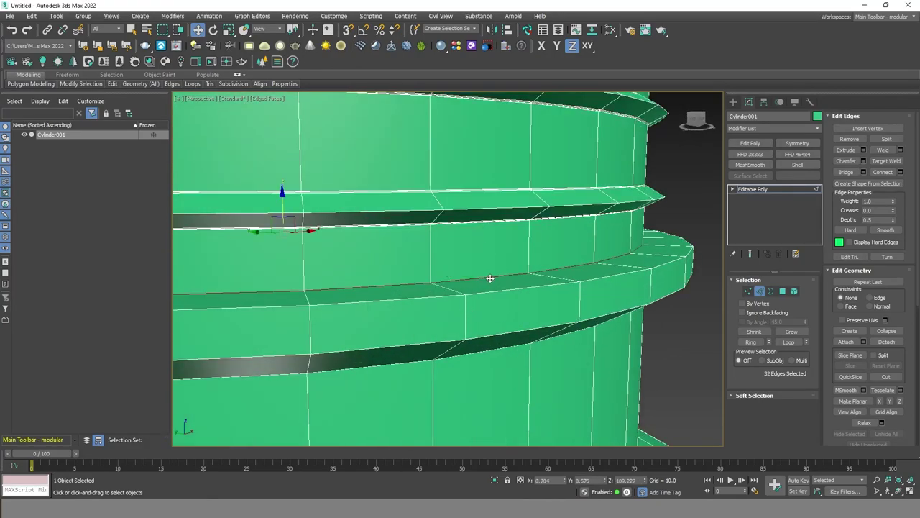
{"action": "middle_click_drag", "start_coordinate": [528, 311], "coordinate": [528, 308], "text": "alt"}
{"action": "double_click", "coordinate": [491, 316], "text": "ctrl"}
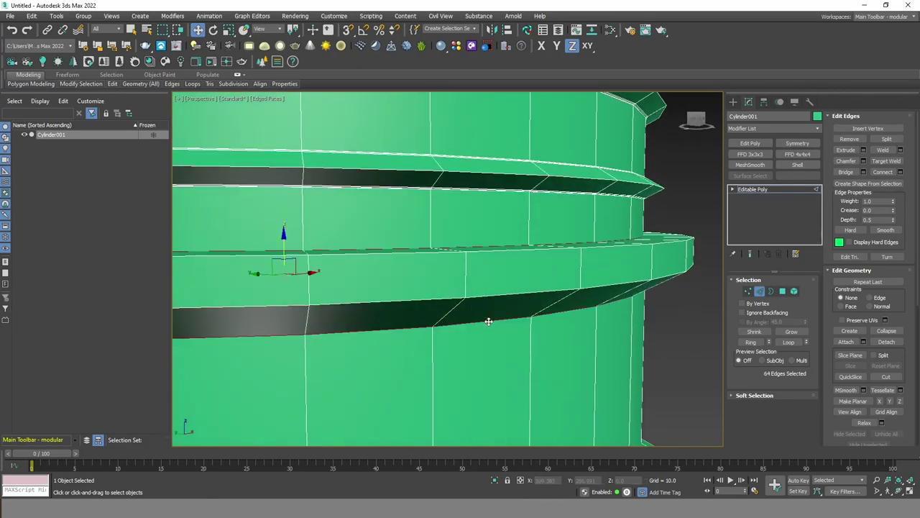
{"action": "scroll", "coordinate": [544, 320], "scroll_direction": "down", "scroll_amount": 2}
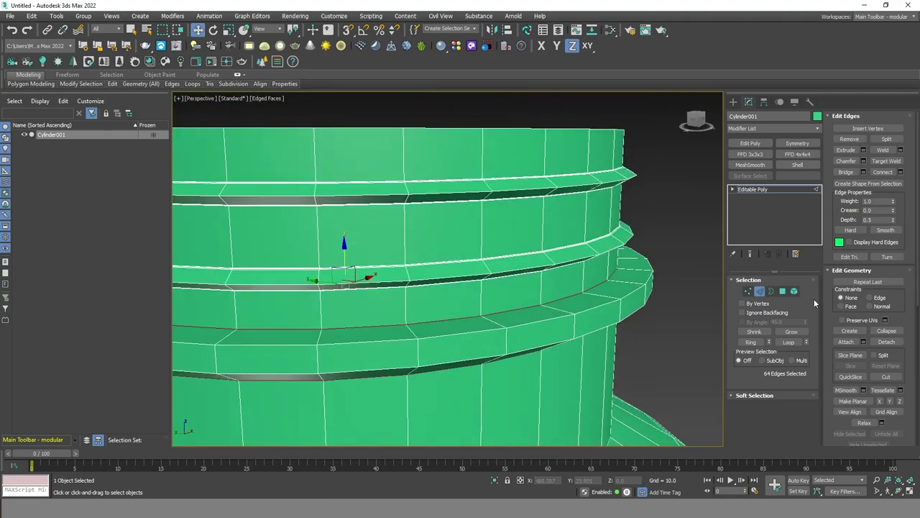
{"action": "left_click", "coordinate": [863, 160]}
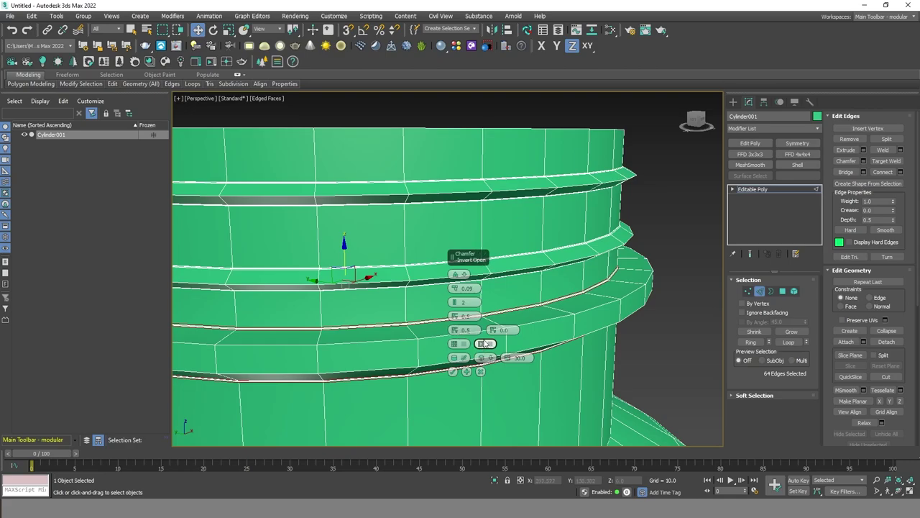
{"action": "left_click", "coordinate": [453, 371]}
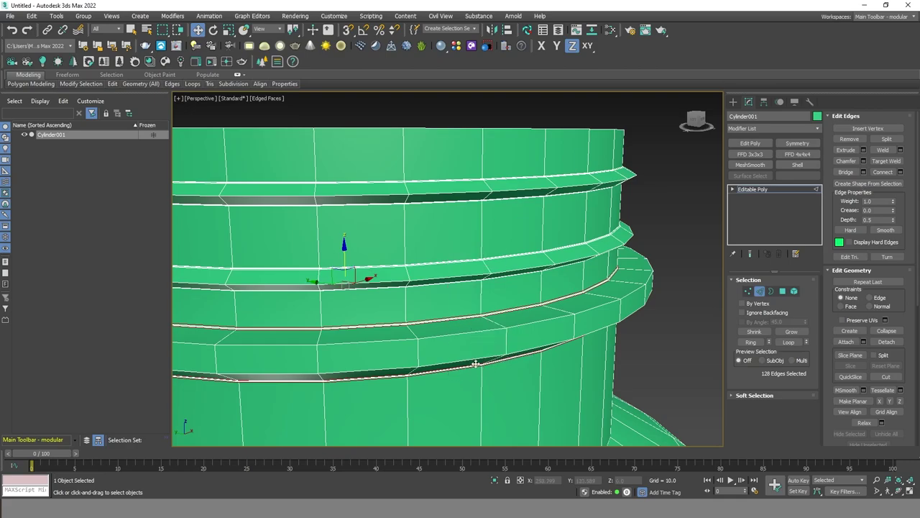
Step: Apply the same 0.09 chamfer to the edge loop under the collar
{"action": "left_click", "coordinate": [462, 331]}
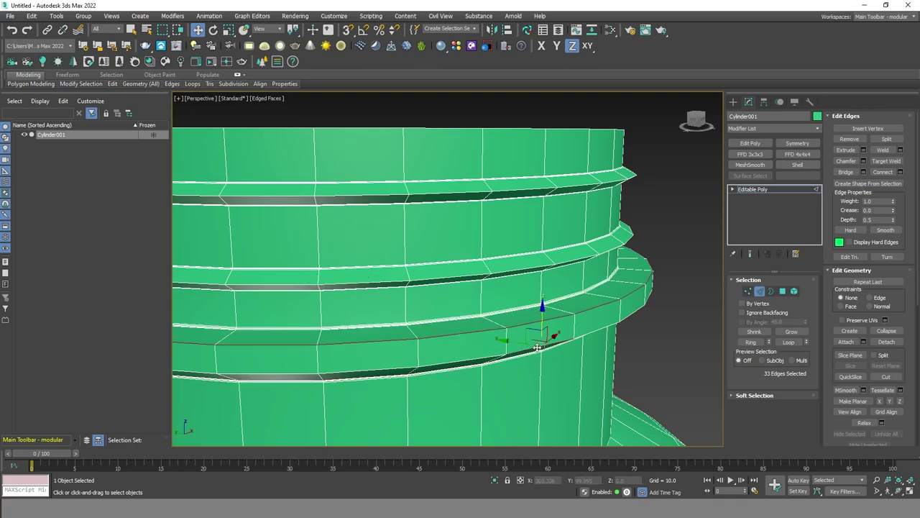
{"action": "double_click", "coordinate": [539, 320]}
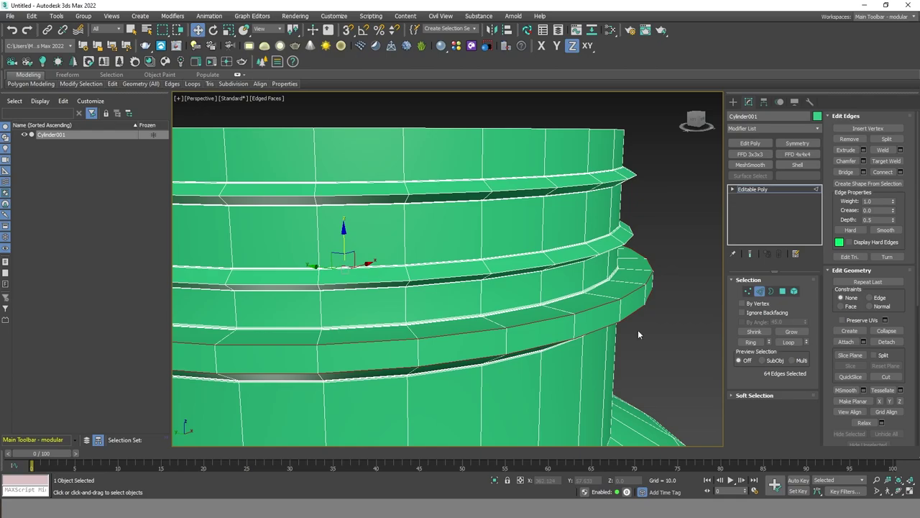
{"action": "left_click", "coordinate": [864, 162]}
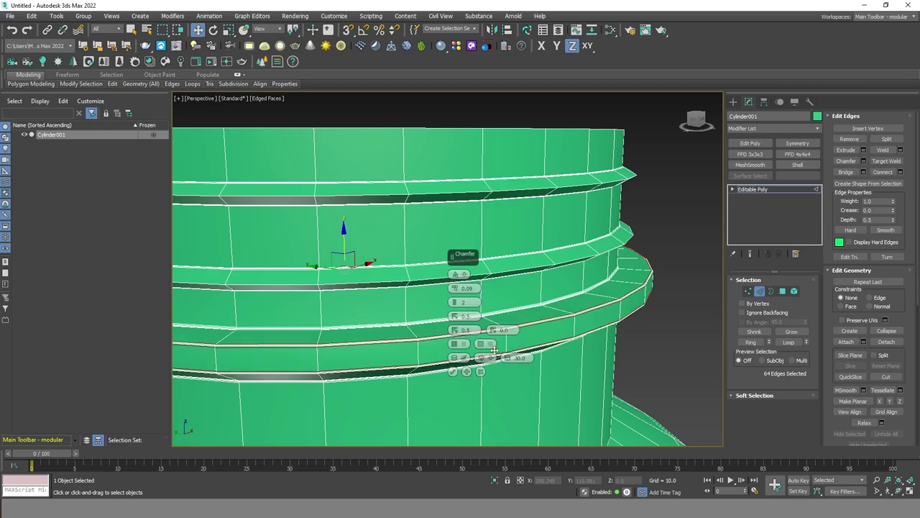
{"action": "left_click", "coordinate": [451, 373]}
Step: Select the edge loop where the neck meets the shoulder
{"action": "scroll", "coordinate": [375, 216], "scroll_direction": "down", "scroll_amount": 5}
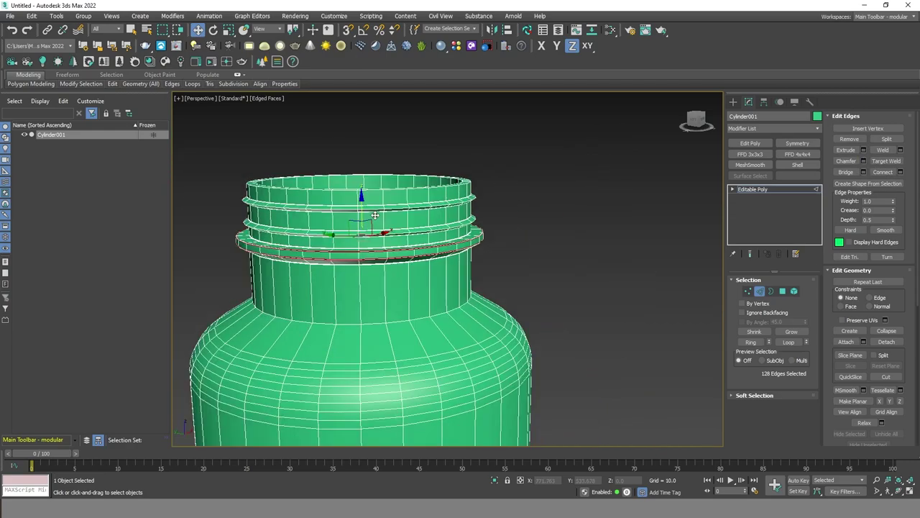
{"action": "scroll", "coordinate": [442, 317], "scroll_direction": "up", "scroll_amount": 10}
{"action": "double_click", "coordinate": [441, 300]}
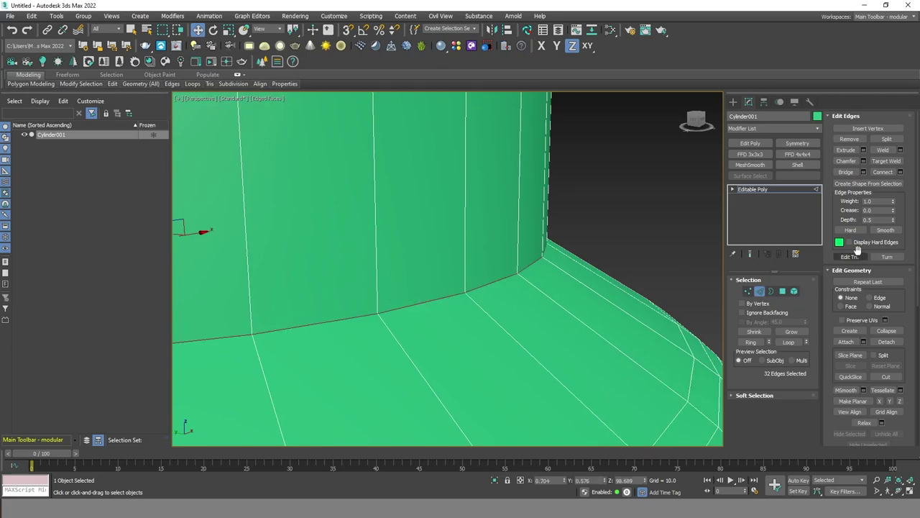
Step: Chamfer the neck-to-shoulder edge loop by about 1.1 with 2 segments
{"action": "left_click", "coordinate": [864, 162]}
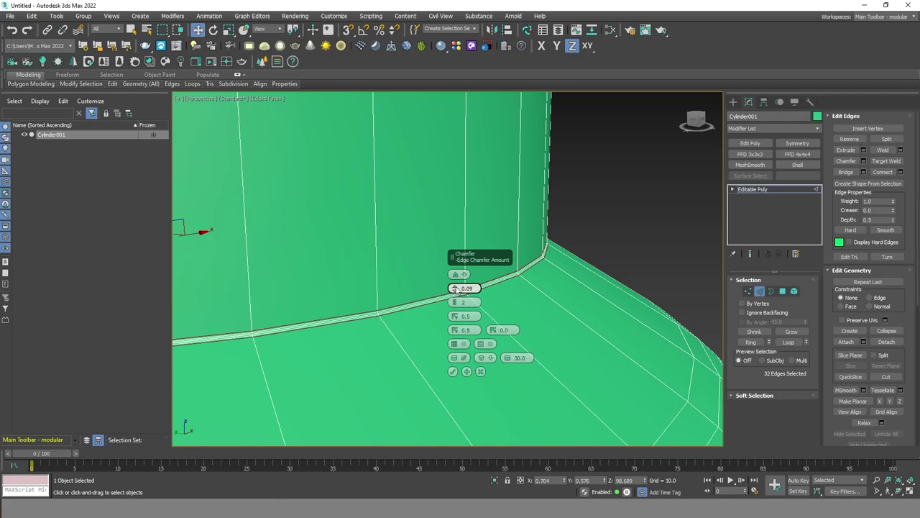
{"action": "mouse_move", "coordinate": [457, 289]}
{"action": "left_mouse_down"}
{"action": "mouse_move", "coordinate": [458, 278]}
{"action": "mouse_move", "coordinate": [456, 294]}
{"action": "left_mouse_up"}
{"action": "left_click", "coordinate": [453, 371]}
{"action": "left_click", "coordinate": [615, 224]}
{"action": "key", "text": "z"}
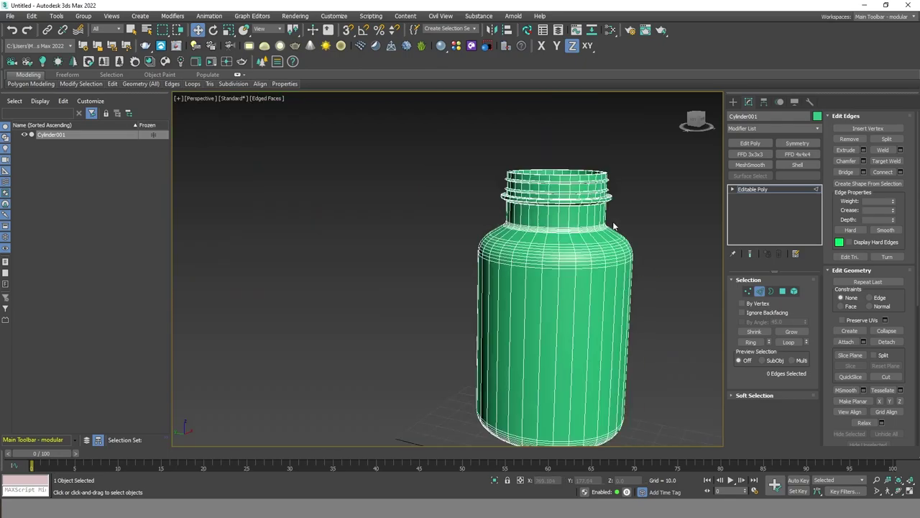
{"action": "middle_click_drag", "start_coordinate": [640, 313], "coordinate": [518, 283]}
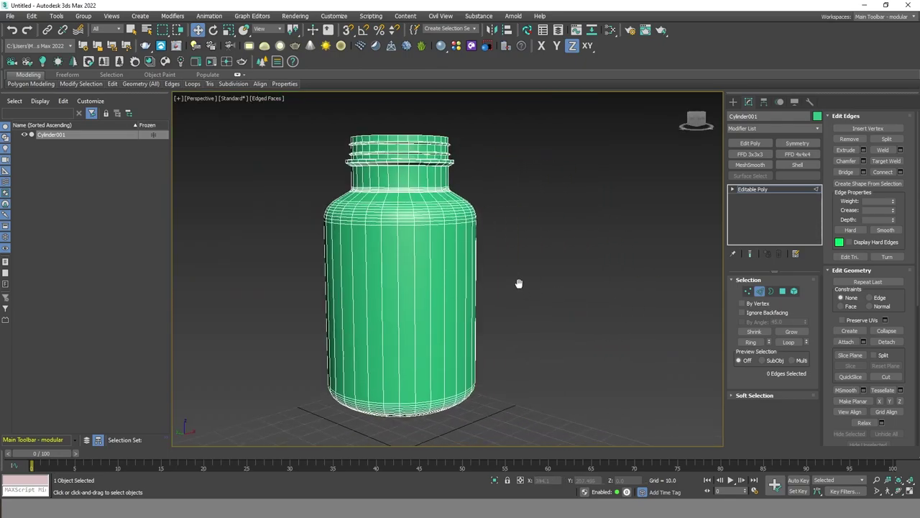
{"action": "scroll", "coordinate": [453, 255], "scroll_direction": "up", "scroll_amount": 5}
{"action": "scroll", "coordinate": [455, 254], "scroll_direction": "down", "scroll_amount": 3}
{"action": "scroll", "coordinate": [454, 255], "scroll_direction": "down", "scroll_amount": 1}
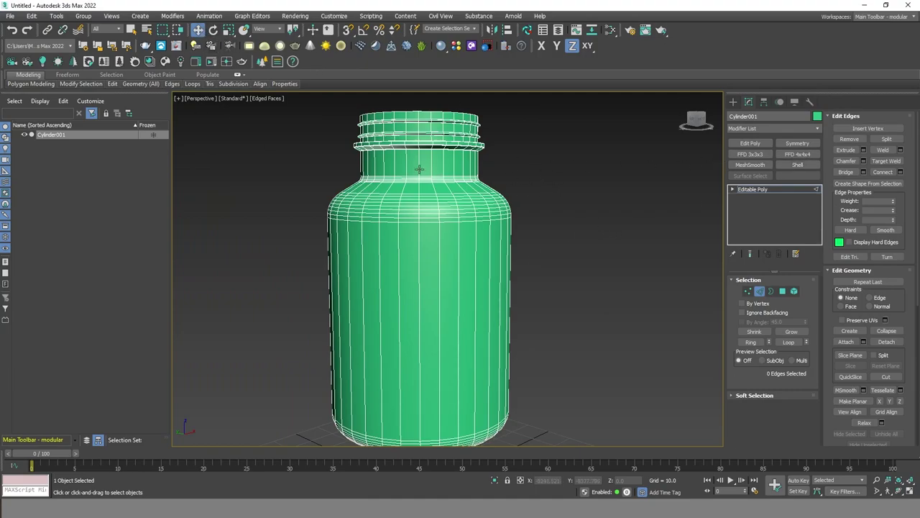
Step: Add a TurboSmooth modifier to the bottle with Iterations set to 2
{"action": "left_click", "coordinate": [763, 189]}
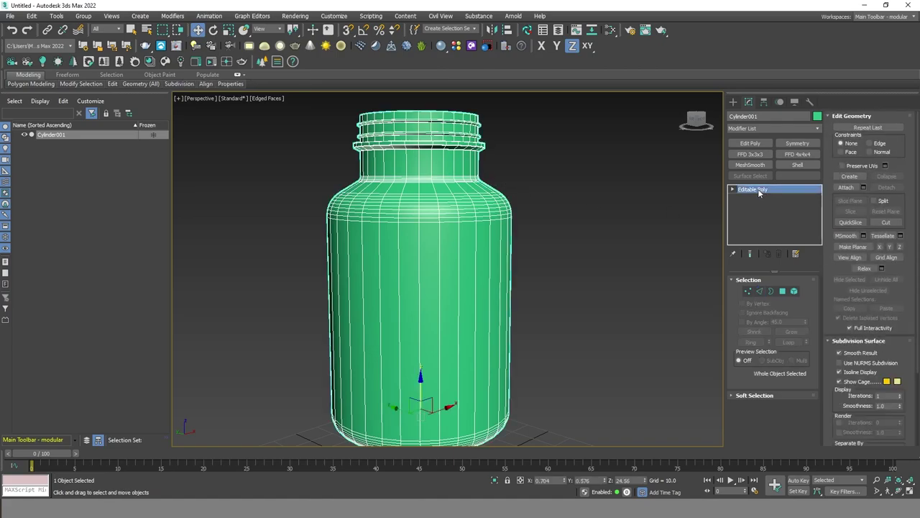
{"action": "left_click", "coordinate": [779, 127]}
{"action": "left_click_drag", "start_coordinate": [820, 158], "coordinate": [812, 370]}
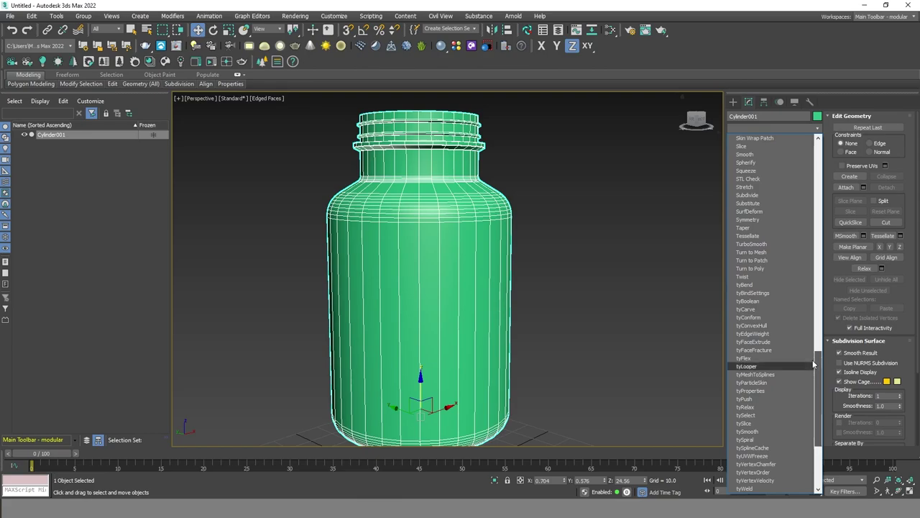
{"action": "left_click", "coordinate": [777, 244]}
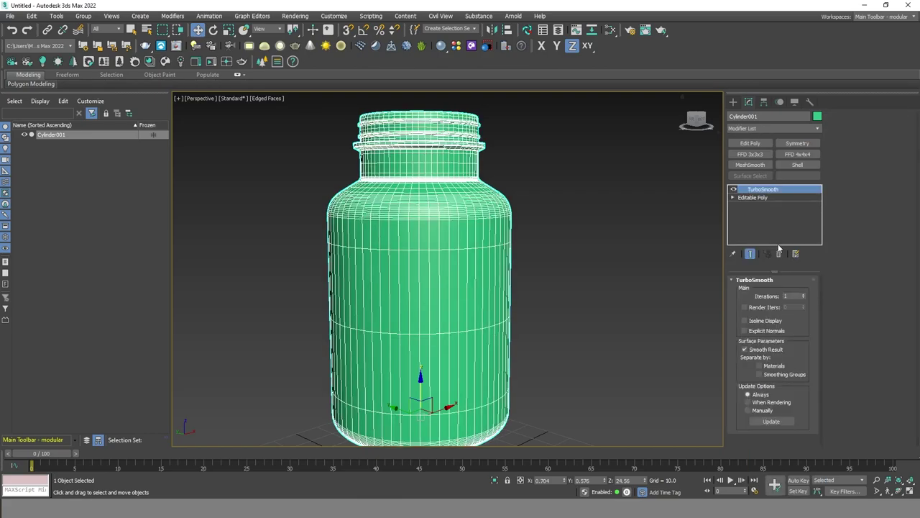
{"action": "left_click", "coordinate": [803, 294]}
Step: Turn off edged faces and orbit to inspect the smoothed bottle from top and base
{"action": "left_click", "coordinate": [581, 238]}
{"action": "key", "text": "F4"}
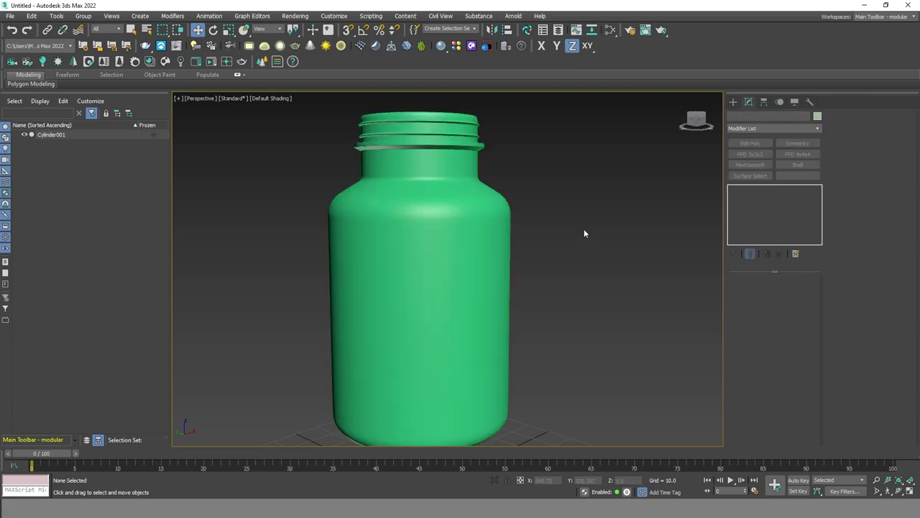
{"action": "scroll", "coordinate": [560, 235], "scroll_direction": "down", "scroll_amount": 3}
{"action": "mouse_move", "coordinate": [560, 233]}
{"action": "middle_mouse_down", "text": "alt"}
{"action": "mouse_move", "coordinate": [591, 260]}
{"action": "mouse_move", "coordinate": [601, 237]}
{"action": "mouse_move", "coordinate": [571, 199]}
{"action": "mouse_move", "coordinate": [563, 259]}
{"action": "mouse_move", "coordinate": [559, 244]}
{"action": "mouse_move", "coordinate": [548, 262]}
{"action": "middle_mouse_up", "text": "alt"}
{"action": "scroll", "coordinate": [494, 245], "scroll_direction": "up", "scroll_amount": 5}
{"action": "scroll", "coordinate": [494, 245], "scroll_direction": "down", "scroll_amount": 4}
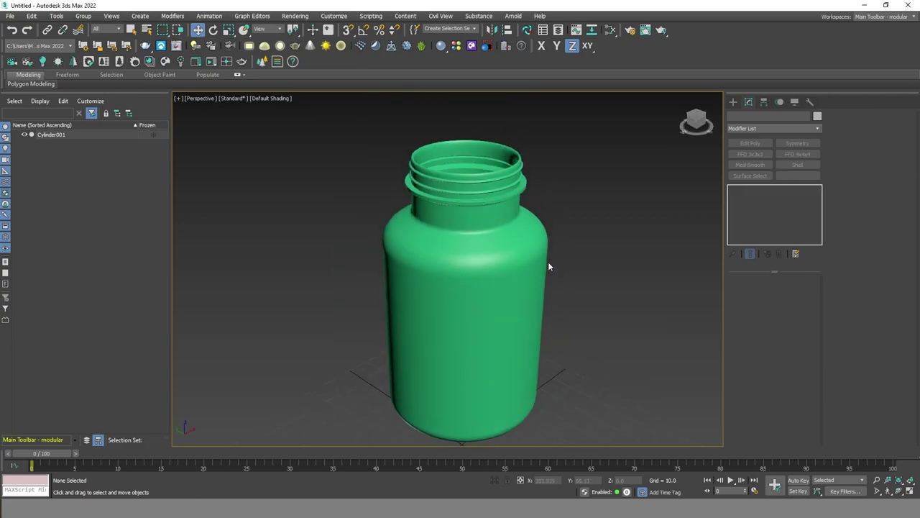
{"action": "left_click", "coordinate": [548, 262]}
{"action": "scroll", "coordinate": [513, 249], "scroll_direction": "up", "scroll_amount": 3}
{"action": "scroll", "coordinate": [514, 246], "scroll_direction": "down", "scroll_amount": 2}
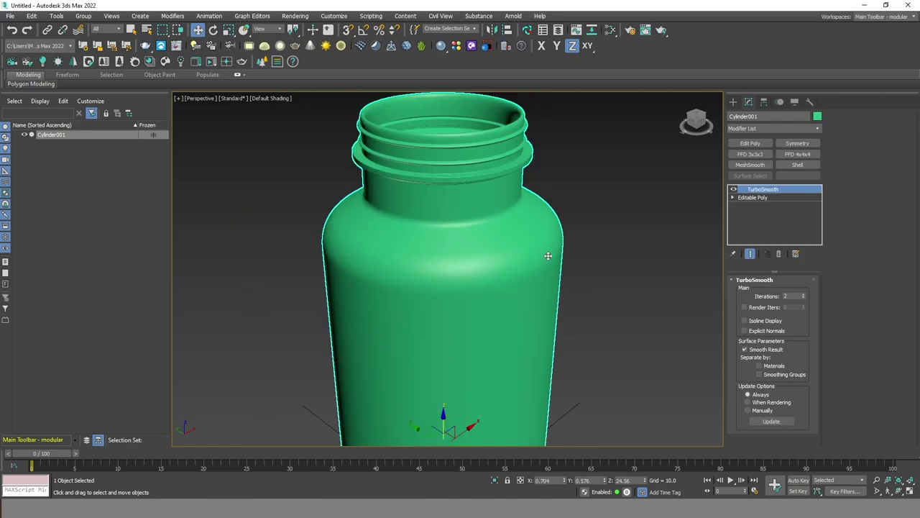
{"action": "scroll", "coordinate": [576, 264], "scroll_direction": "down", "scroll_amount": 3}
{"action": "mouse_move", "coordinate": [576, 263]}
{"action": "middle_mouse_down", "text": "alt"}
{"action": "mouse_move", "coordinate": [544, 220]}
{"action": "mouse_move", "coordinate": [555, 217]}
{"action": "mouse_move", "coordinate": [544, 192]}
{"action": "mouse_move", "coordinate": [557, 253]}
{"action": "middle_mouse_up", "text": "alt"}
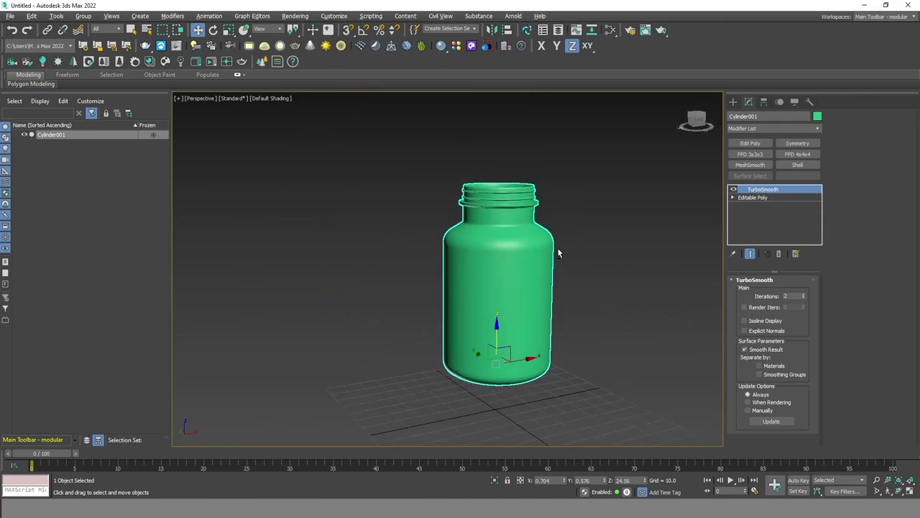
{"action": "scroll", "coordinate": [539, 241], "scroll_direction": "up", "scroll_amount": 3}
{"action": "scroll", "coordinate": [516, 230], "scroll_direction": "up", "scroll_amount": 1}
{"action": "scroll", "coordinate": [515, 231], "scroll_direction": "down", "scroll_amount": 2}
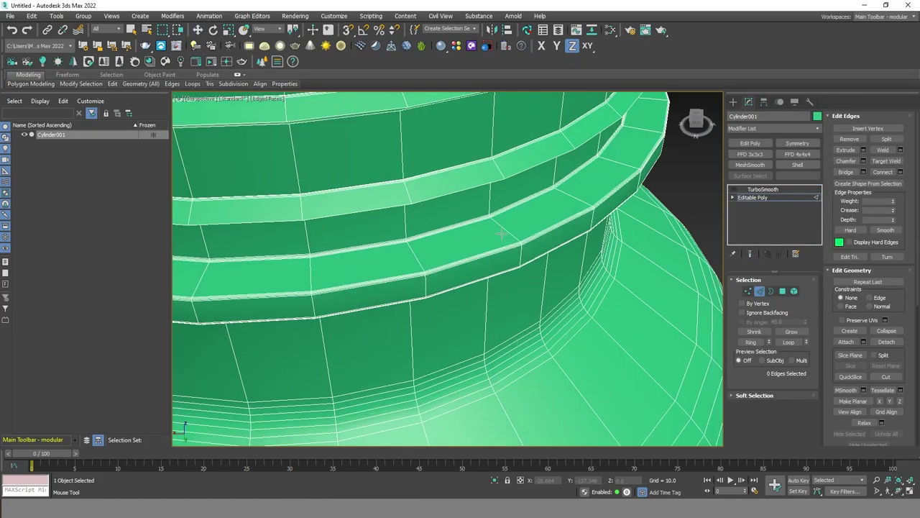
Step: Create a spline shape named Head from the lower thread ring's edge loop
{"action": "middle_click_drag", "start_coordinate": [501, 232], "coordinate": [508, 229], "text": "alt"}
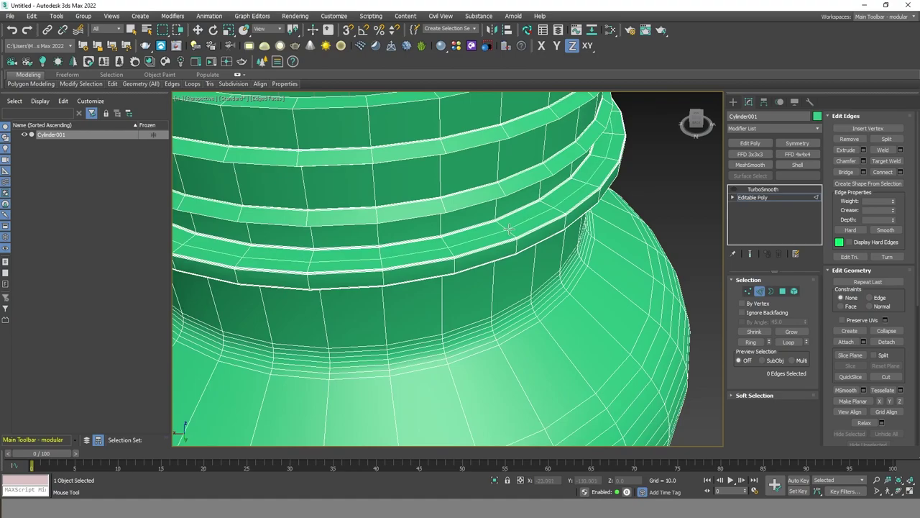
{"action": "double_click", "coordinate": [509, 230]}
{"action": "key", "text": "w"}
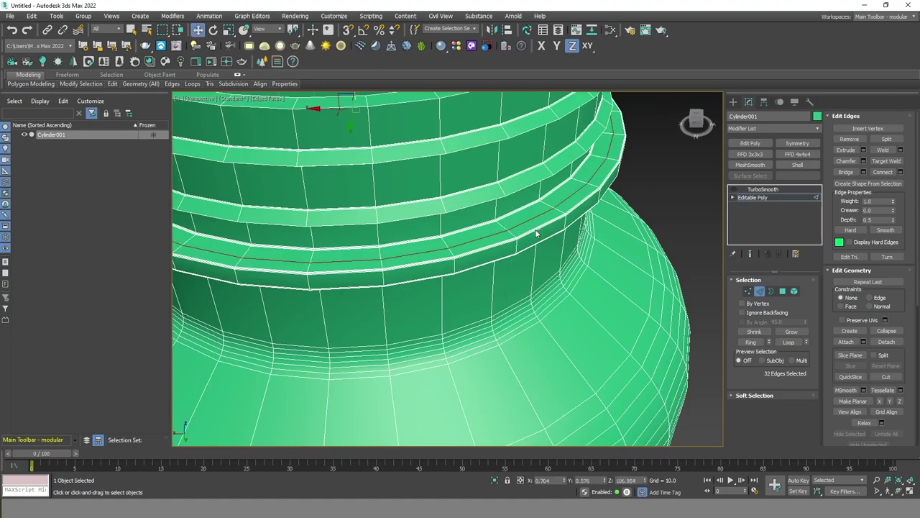
{"action": "left_click", "coordinate": [648, 189]}
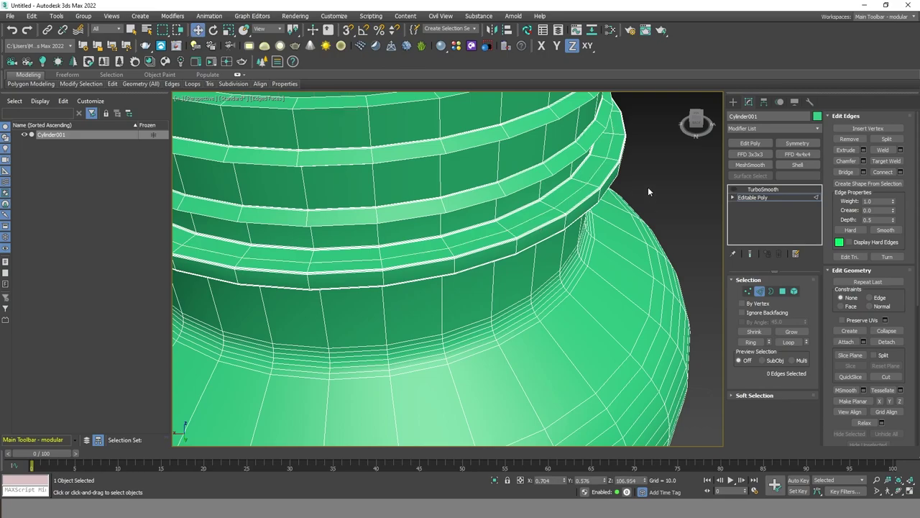
{"action": "left_click", "coordinate": [599, 170]}
{"action": "double_click", "coordinate": [584, 198]}
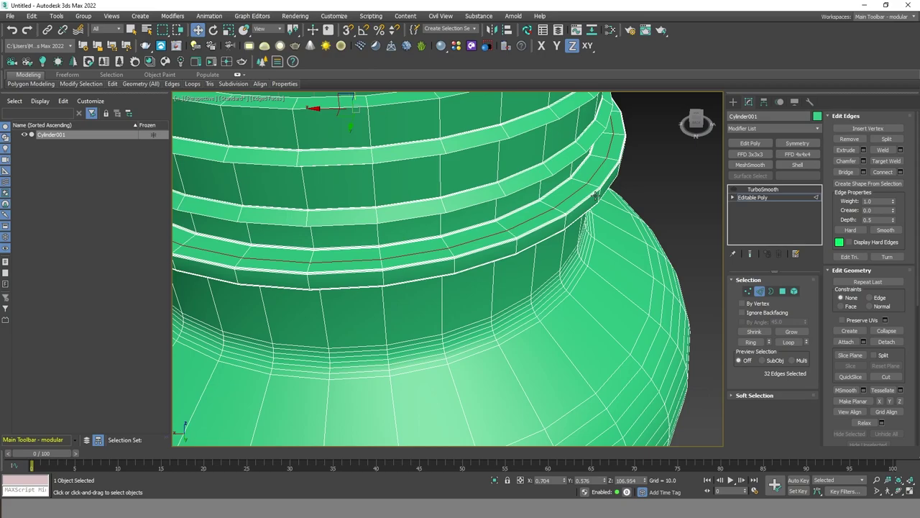
{"action": "left_click", "coordinate": [868, 184]}
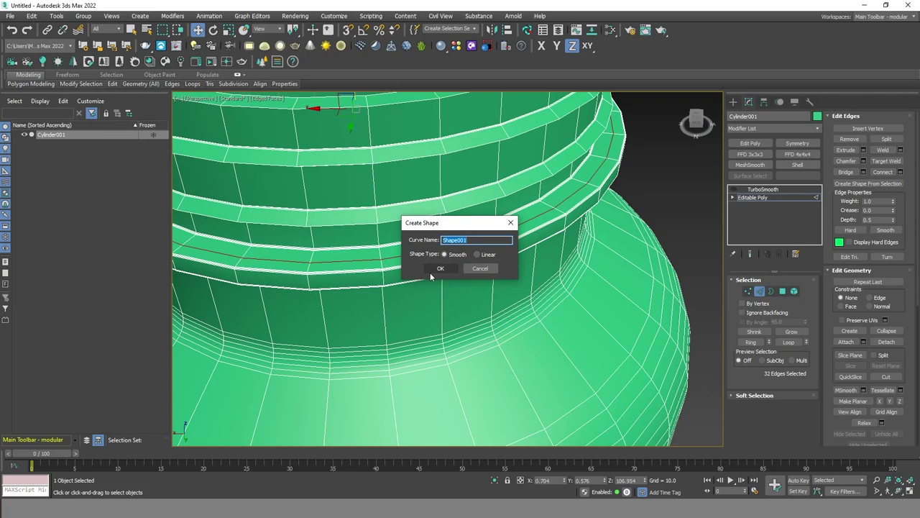
{"action": "type", "text": "Head"}
{"action": "left_click", "coordinate": [443, 270]}
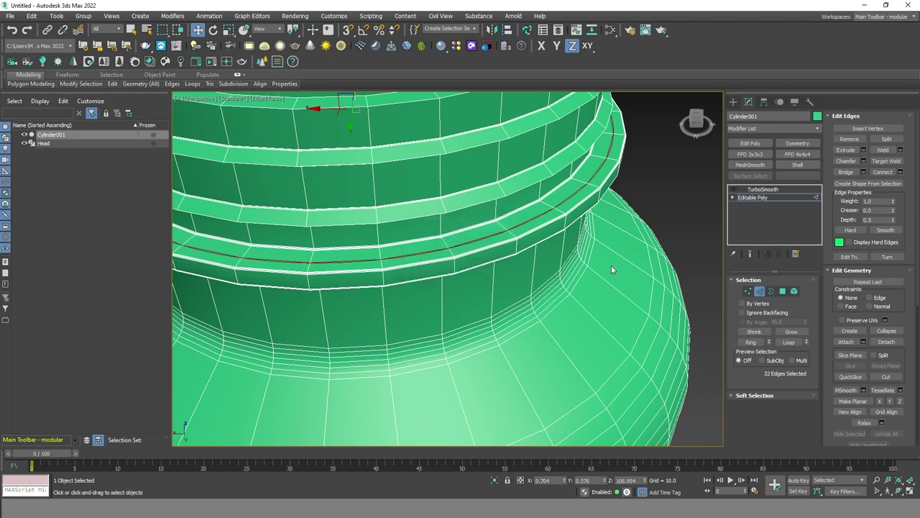
Step: Hide Cylinder001 and frame the selected Head shape in the viewport
{"action": "left_click", "coordinate": [26, 136]}
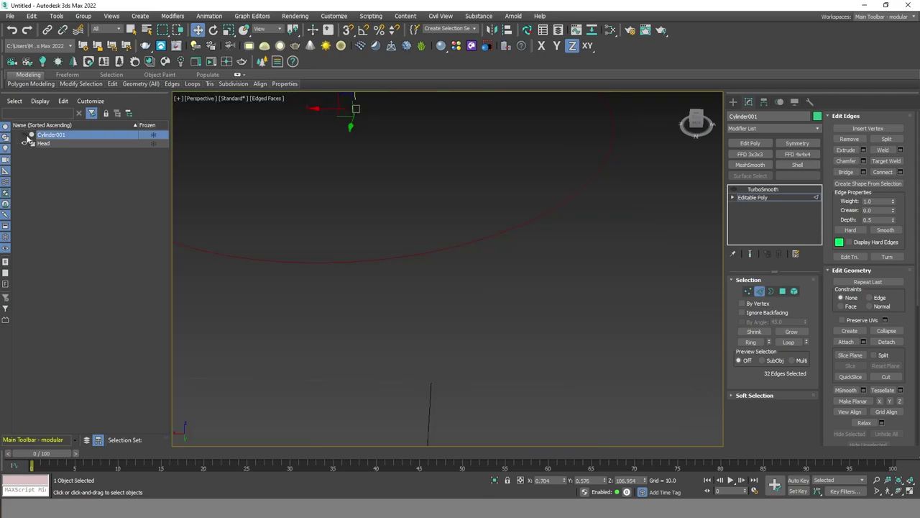
{"action": "left_click", "coordinate": [63, 145]}
{"action": "key", "text": "z"}
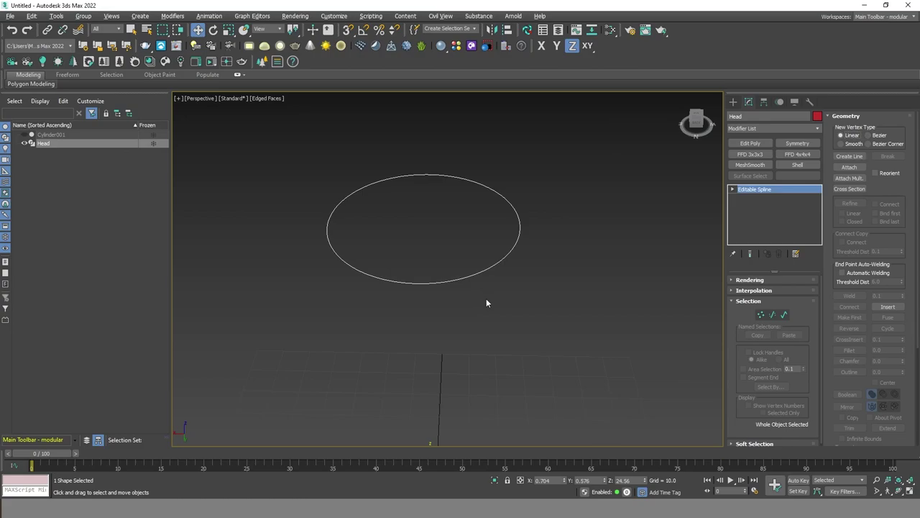
{"action": "middle_click_drag", "start_coordinate": [486, 298], "coordinate": [482, 291], "text": "alt"}
{"action": "scroll", "coordinate": [484, 259], "scroll_direction": "down", "scroll_amount": 3}
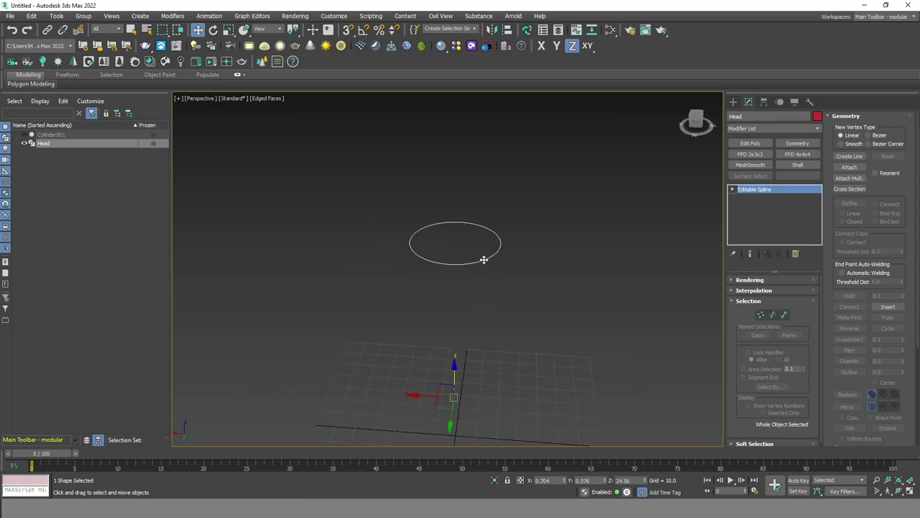
{"action": "scroll", "coordinate": [483, 260], "scroll_direction": "up", "scroll_amount": 3}
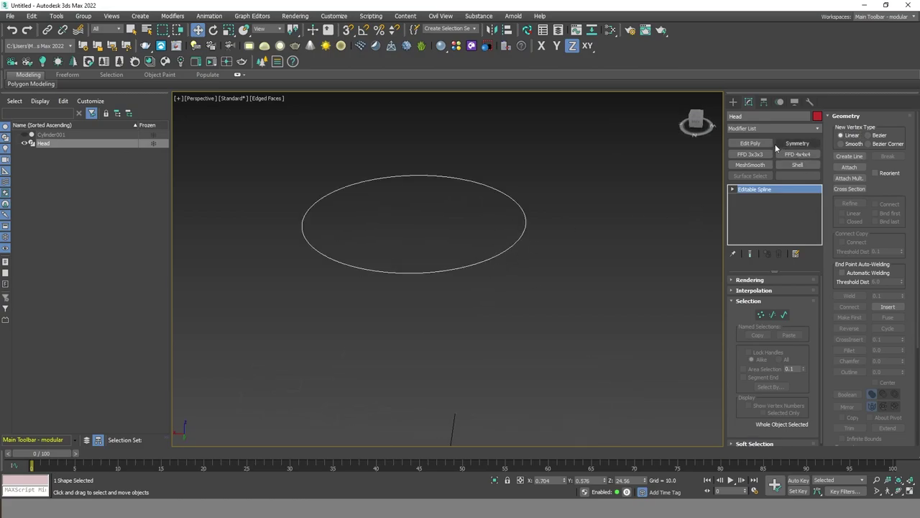
{"action": "left_click", "coordinate": [750, 130]}
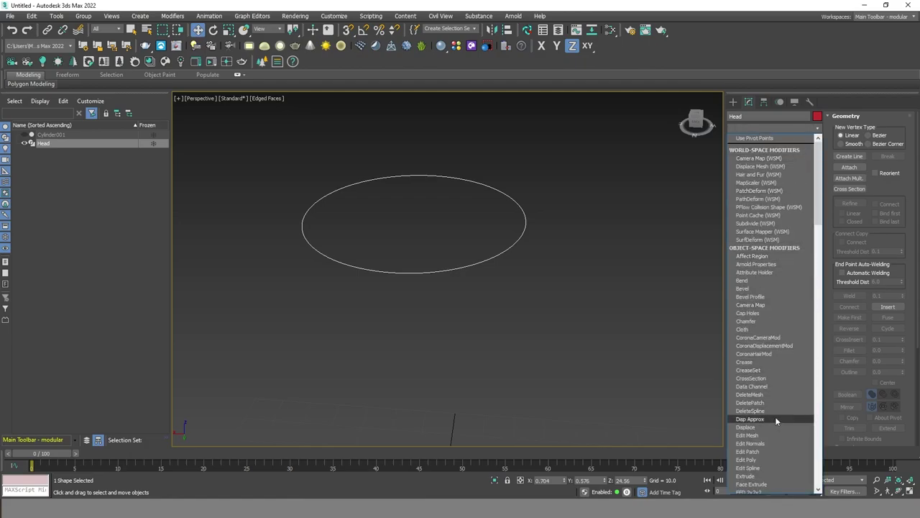
Step: Extrude the Head ellipse with an Amount of 8.0 into a solid disc
{"action": "left_click", "coordinate": [773, 476]}
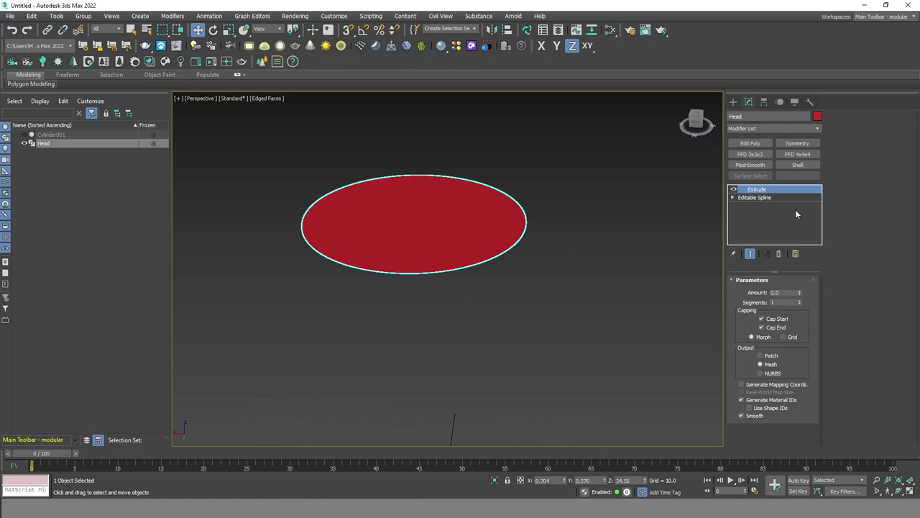
{"action": "scroll", "coordinate": [446, 223], "scroll_direction": "up", "scroll_amount": 2}
{"action": "scroll", "coordinate": [448, 223], "scroll_direction": "down", "scroll_amount": 2}
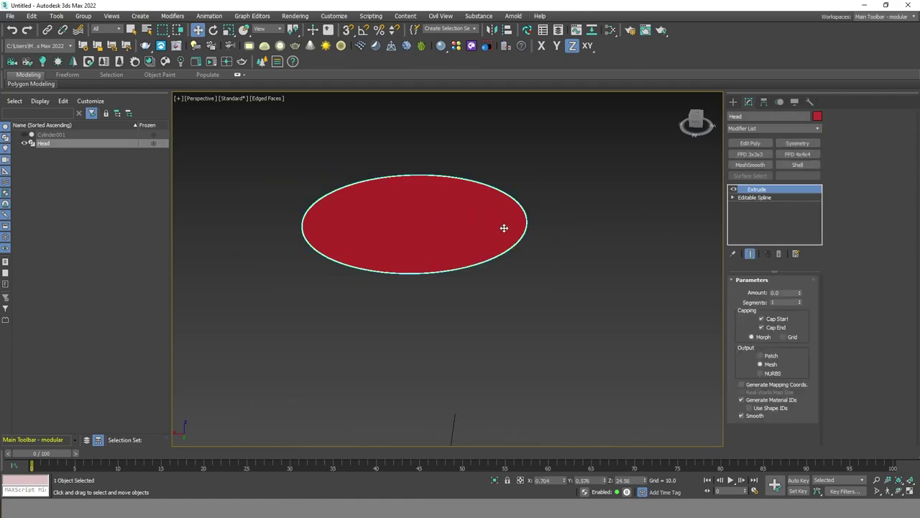
{"action": "left_click_drag", "start_coordinate": [798, 293], "coordinate": [793, 286]}
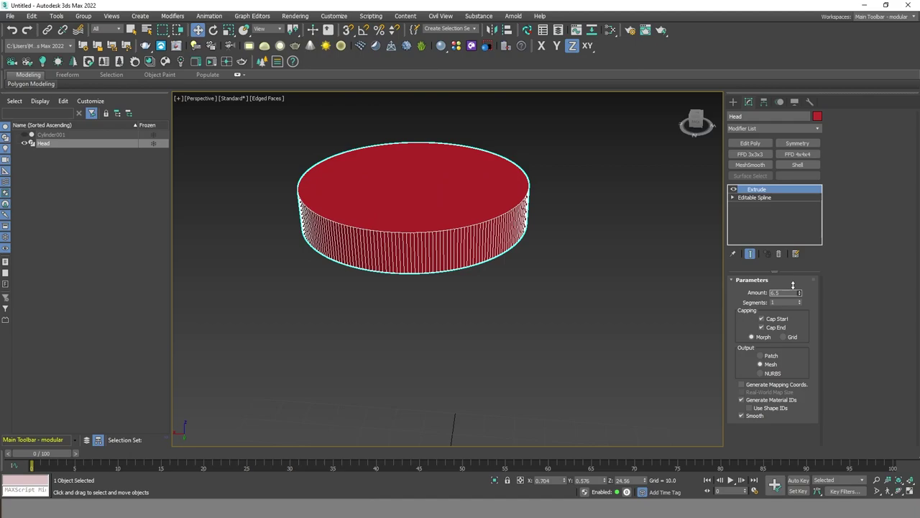
{"action": "left_click_drag", "start_coordinate": [793, 285], "coordinate": [793, 281]}
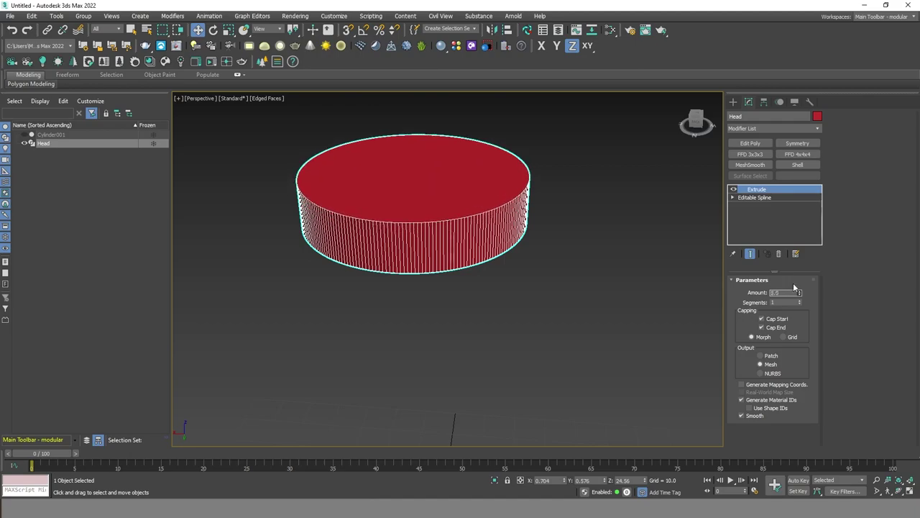
{"action": "left_click", "coordinate": [543, 269]}
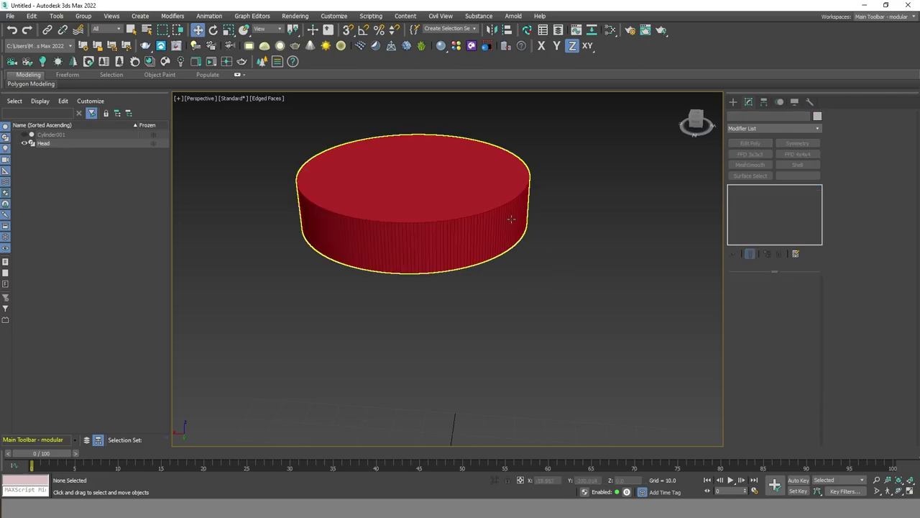
{"action": "middle_click_drag", "start_coordinate": [515, 229], "coordinate": [511, 220], "text": "alt"}
{"action": "left_click", "coordinate": [473, 168]}
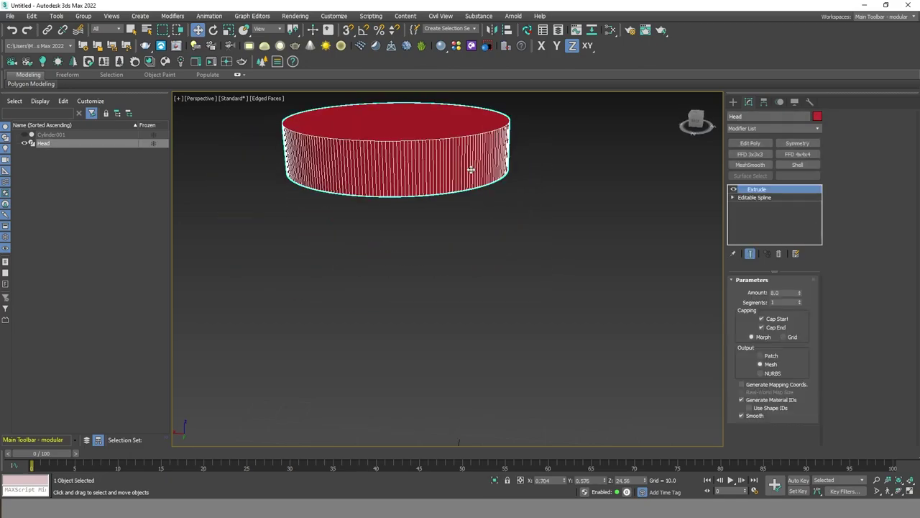
{"action": "middle_click_drag", "start_coordinate": [473, 168], "coordinate": [524, 249]}
{"action": "scroll", "coordinate": [501, 250], "scroll_direction": "up", "scroll_amount": 2}
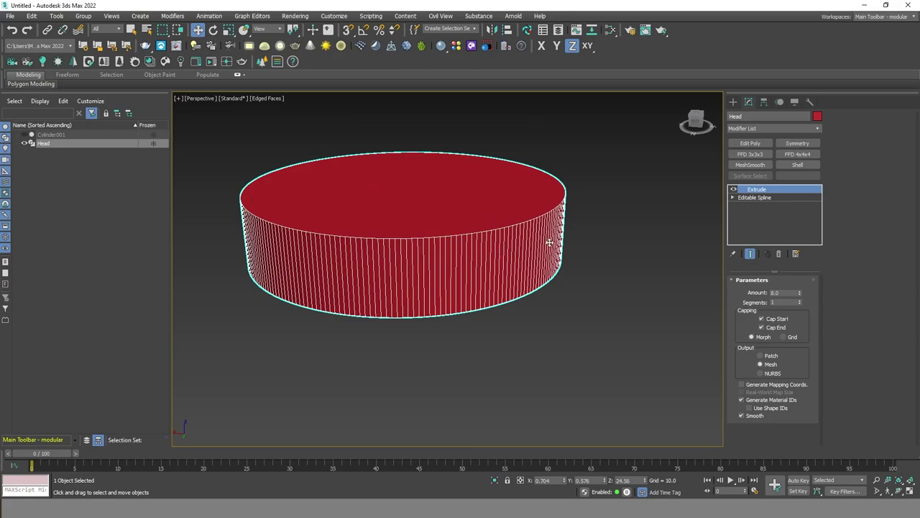
Step: Convert the extruded Head cylinder to an Editable Poly
{"action": "right_click", "coordinate": [764, 191]}
{"action": "left_click", "coordinate": [658, 282]}
{"action": "left_click", "coordinate": [658, 282]}
{"action": "left_click", "coordinate": [526, 227]}
{"action": "right_click", "coordinate": [527, 228]}
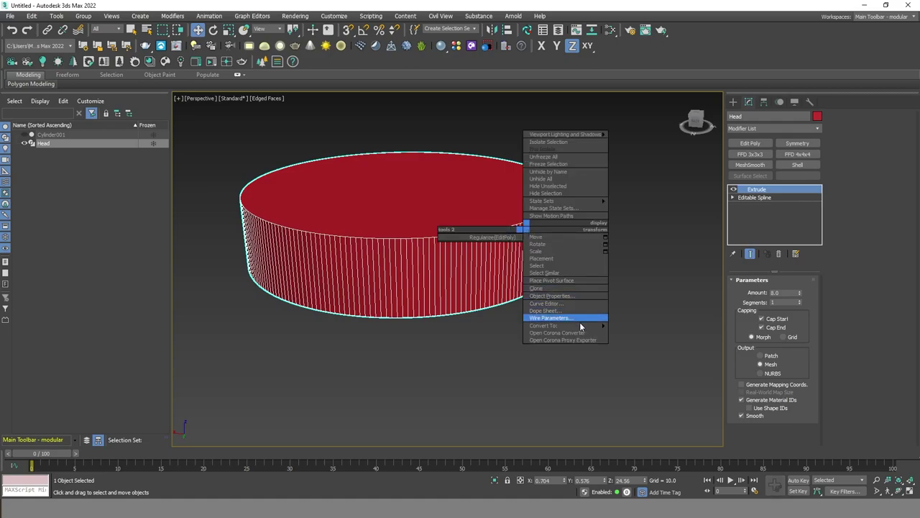
{"action": "mouse_move", "coordinate": [543, 325]}
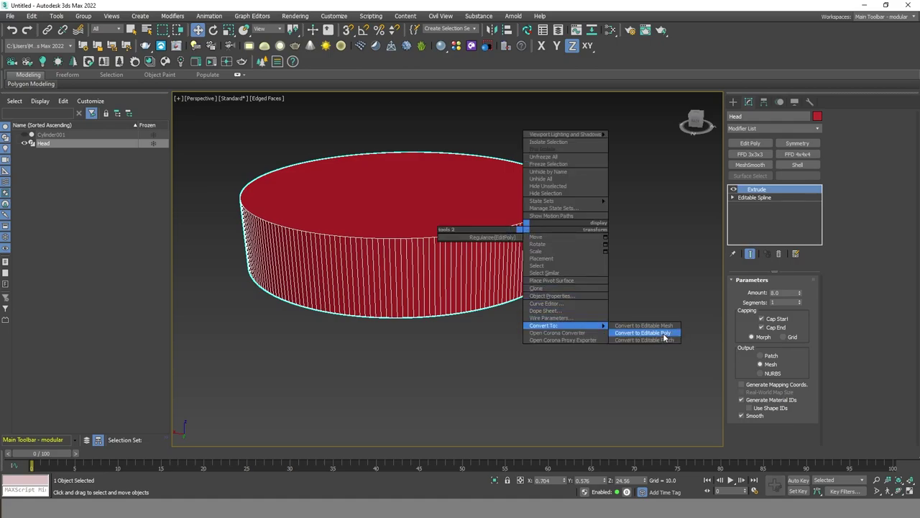
{"action": "left_click", "coordinate": [662, 343]}
{"action": "left_click", "coordinate": [599, 304]}
{"action": "scroll", "coordinate": [484, 239], "scroll_direction": "up", "scroll_amount": 5}
{"action": "scroll", "coordinate": [483, 239], "scroll_direction": "down", "scroll_amount": 5}
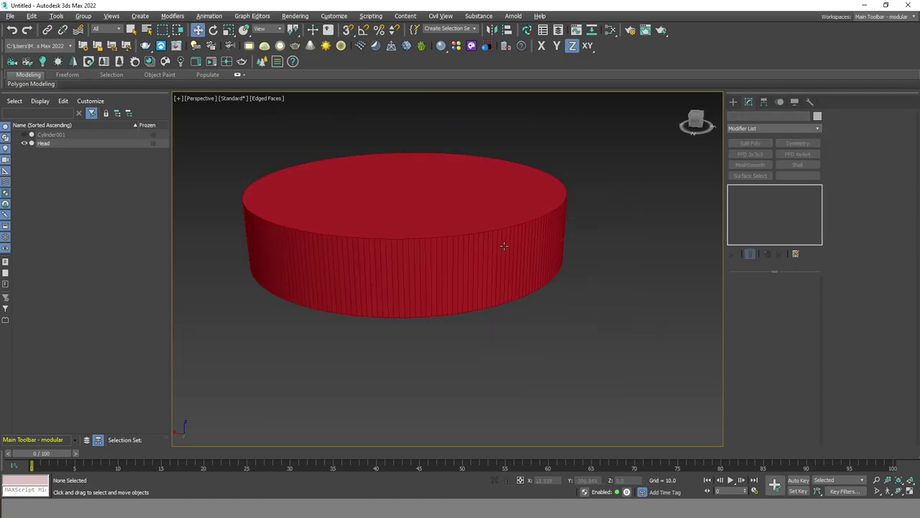
{"action": "middle_click_drag", "start_coordinate": [496, 266], "coordinate": [504, 240], "text": "alt"}
{"action": "key", "text": "F4"}
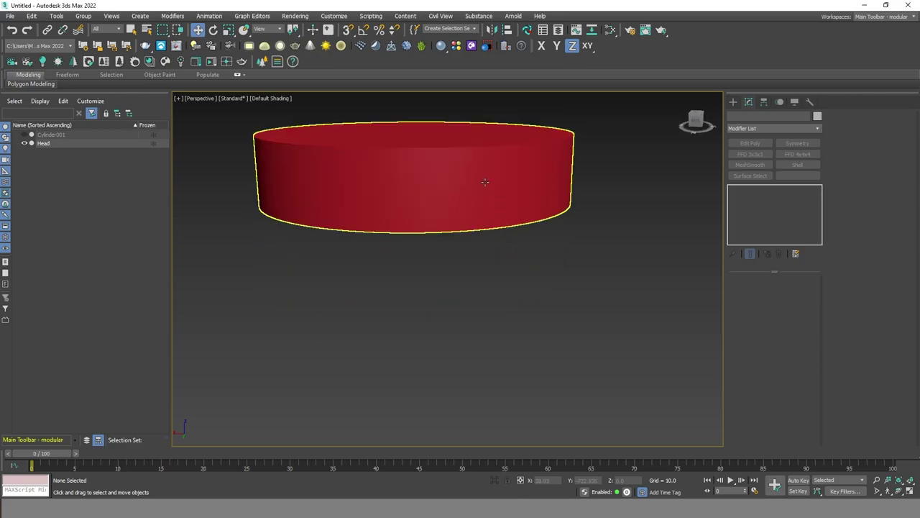
{"action": "key", "text": "F4"}
{"action": "scroll", "coordinate": [487, 182], "scroll_direction": "up", "scroll_amount": 3}
Step: Select the ring of vertical side edges on the Head cylinder
{"action": "left_click", "coordinate": [496, 181]}
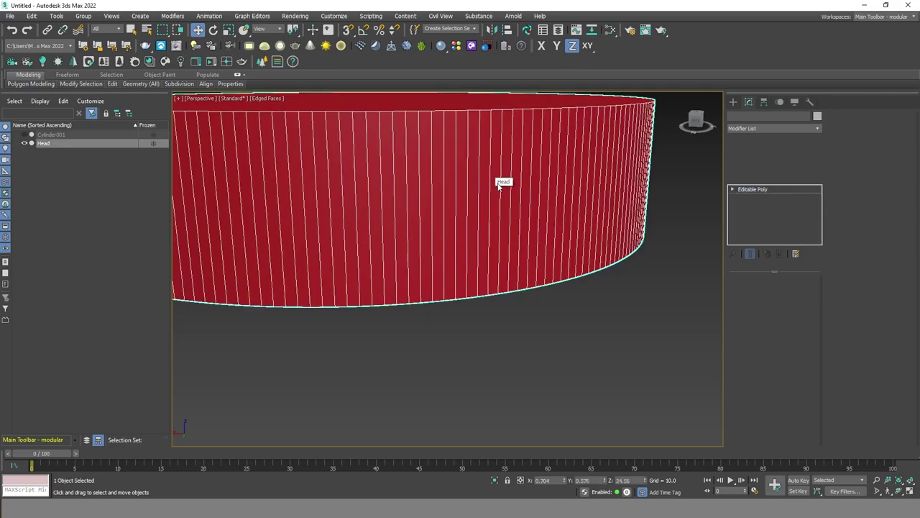
{"action": "scroll", "coordinate": [507, 199], "scroll_direction": "down", "scroll_amount": 4}
{"action": "scroll", "coordinate": [508, 200], "scroll_direction": "down", "scroll_amount": 1}
{"action": "left_click", "coordinate": [759, 291]}
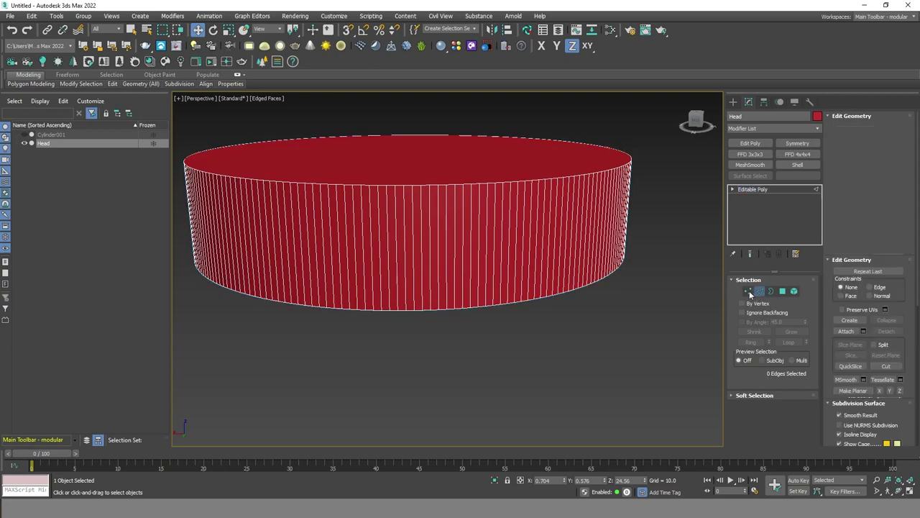
{"action": "scroll", "coordinate": [518, 229], "scroll_direction": "up", "scroll_amount": 2}
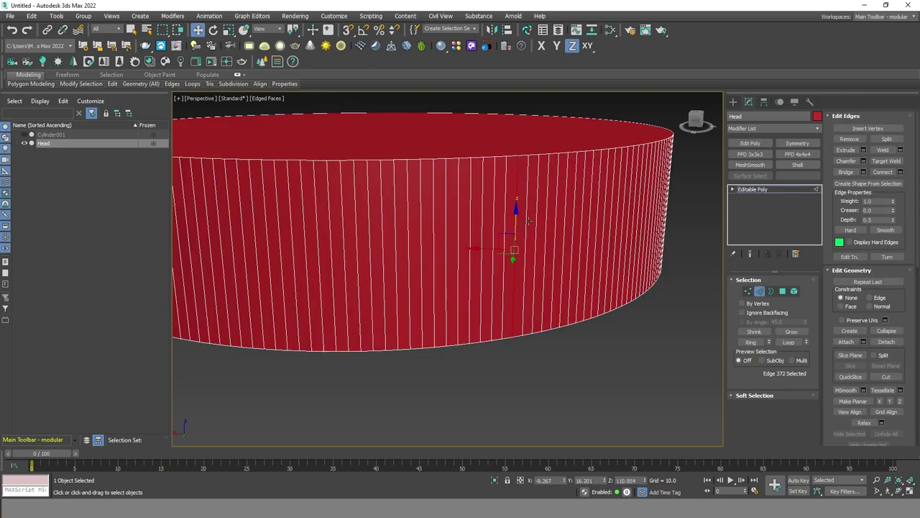
{"action": "double_click", "coordinate": [528, 217]}
{"action": "scroll", "coordinate": [534, 217], "scroll_direction": "down", "scroll_amount": 2}
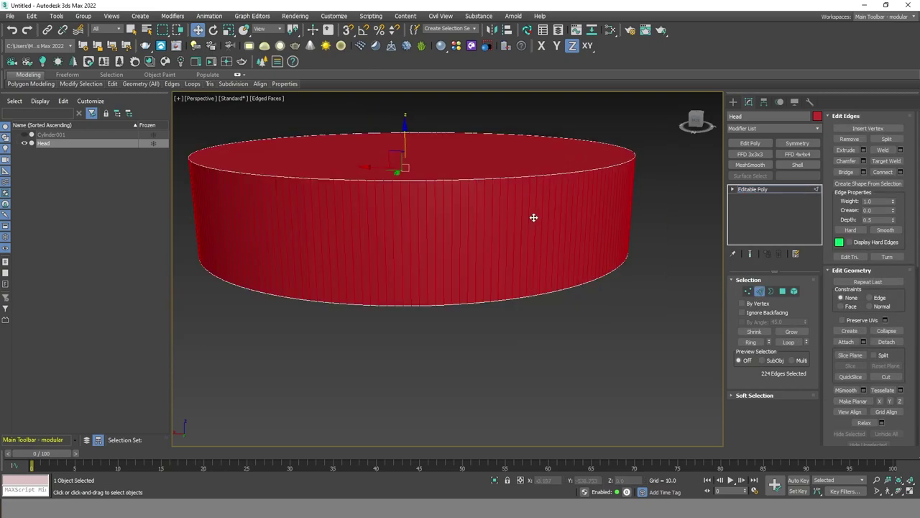
Step: Change the Head object colour to green
{"action": "left_click", "coordinate": [818, 116]}
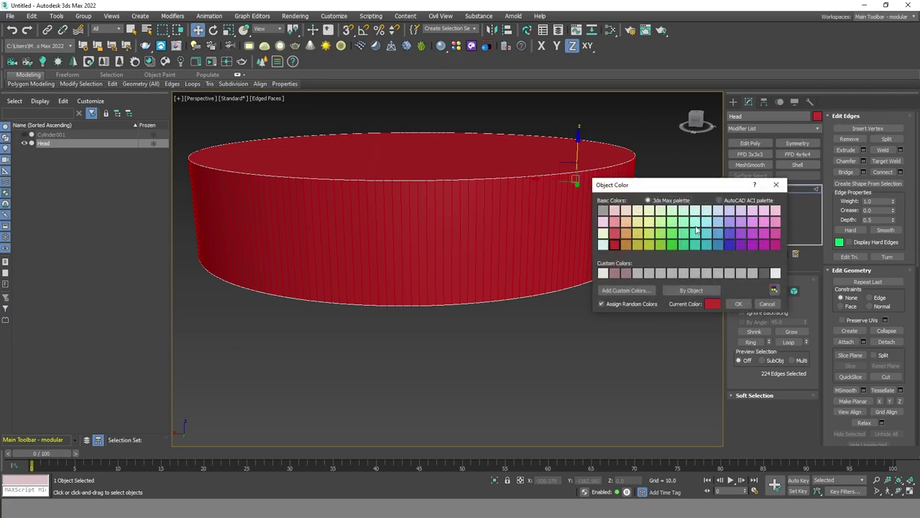
{"action": "left_click", "coordinate": [684, 244]}
{"action": "left_click", "coordinate": [739, 303]}
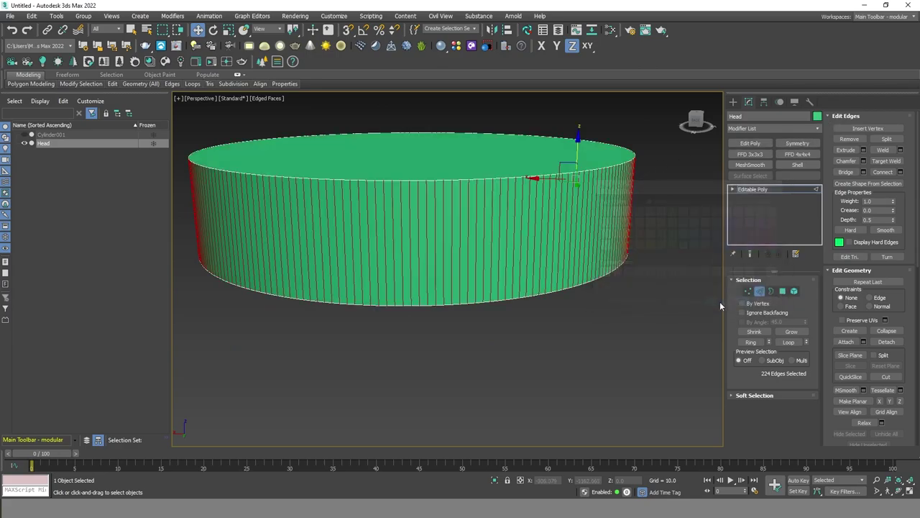
{"action": "scroll", "coordinate": [586, 259], "scroll_direction": "up", "scroll_amount": 1}
{"action": "scroll", "coordinate": [587, 259], "scroll_direction": "down", "scroll_amount": 1}
{"action": "middle_click_drag", "start_coordinate": [587, 259], "coordinate": [587, 253], "text": "alt"}
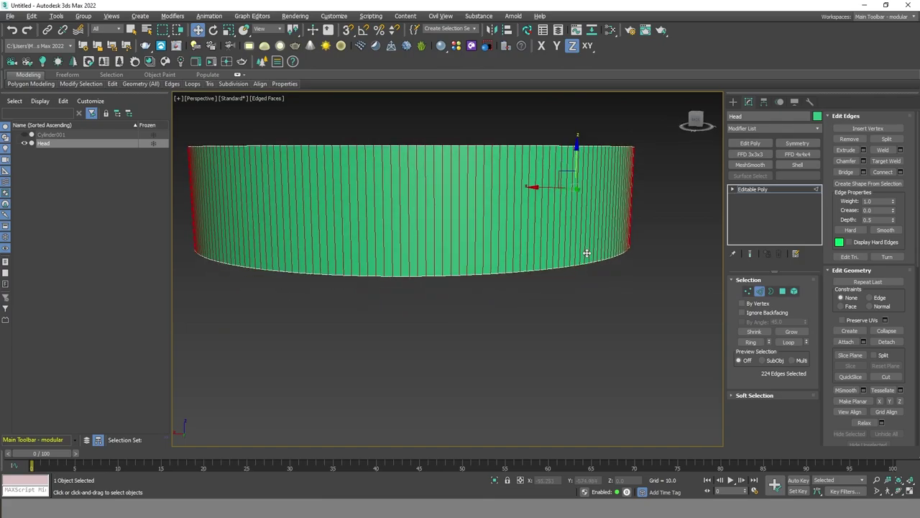
{"action": "scroll", "coordinate": [517, 247], "scroll_direction": "up", "scroll_amount": 1}
{"action": "scroll", "coordinate": [537, 247], "scroll_direction": "down", "scroll_amount": 1}
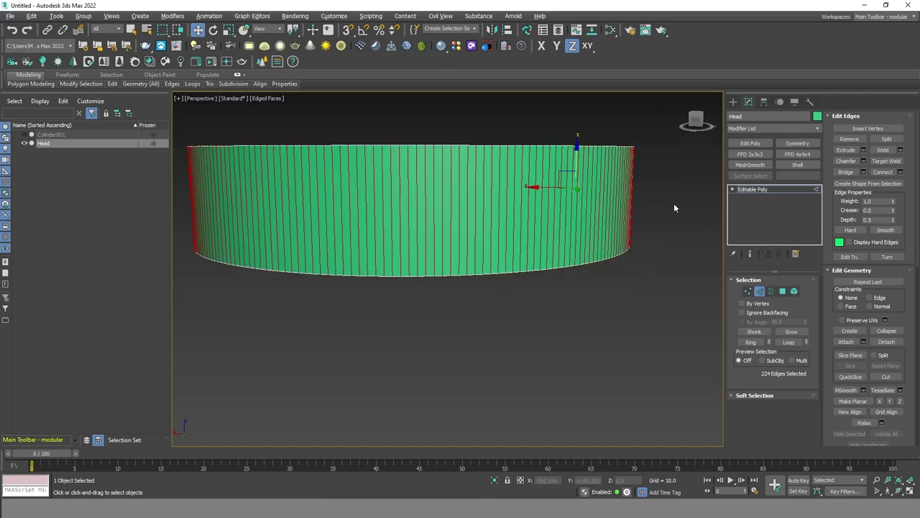
Step: Connect the side edges with 2 segments, Pinch 73 and Slide 8, then deselect
{"action": "left_click", "coordinate": [901, 173]}
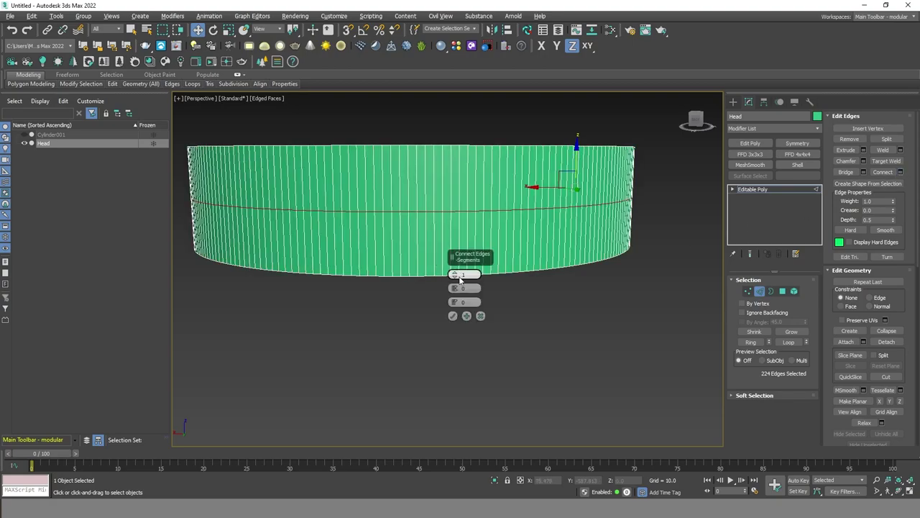
{"action": "left_click_drag", "start_coordinate": [458, 278], "coordinate": [459, 191]}
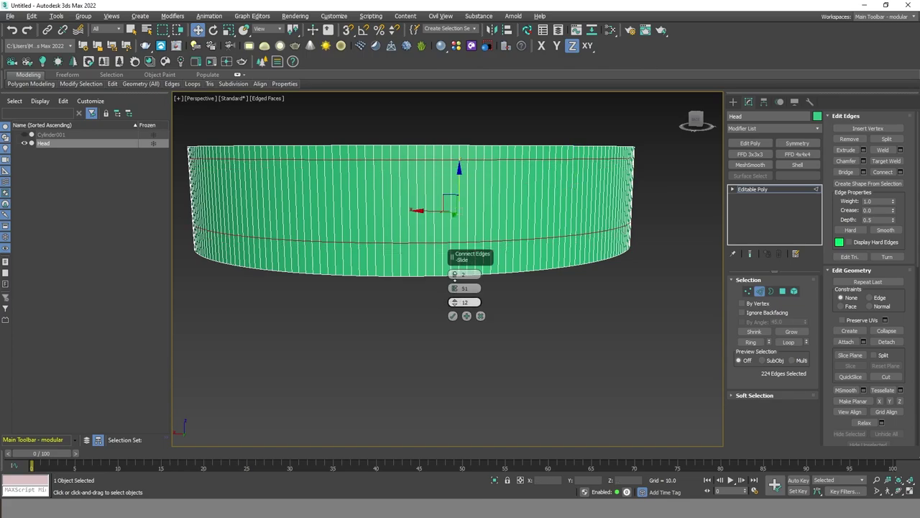
{"action": "left_click_drag", "start_coordinate": [454, 302], "coordinate": [453, 316]}
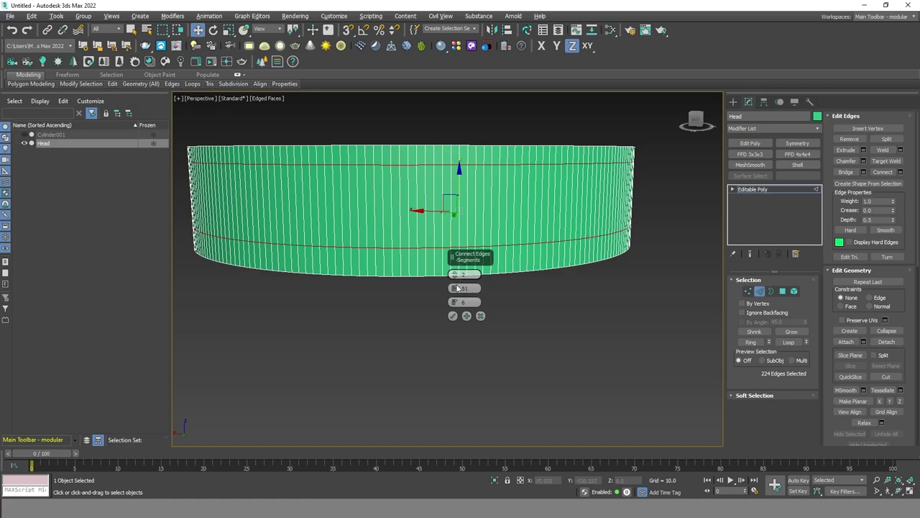
{"action": "left_click_drag", "start_coordinate": [454, 287], "coordinate": [461, 245]}
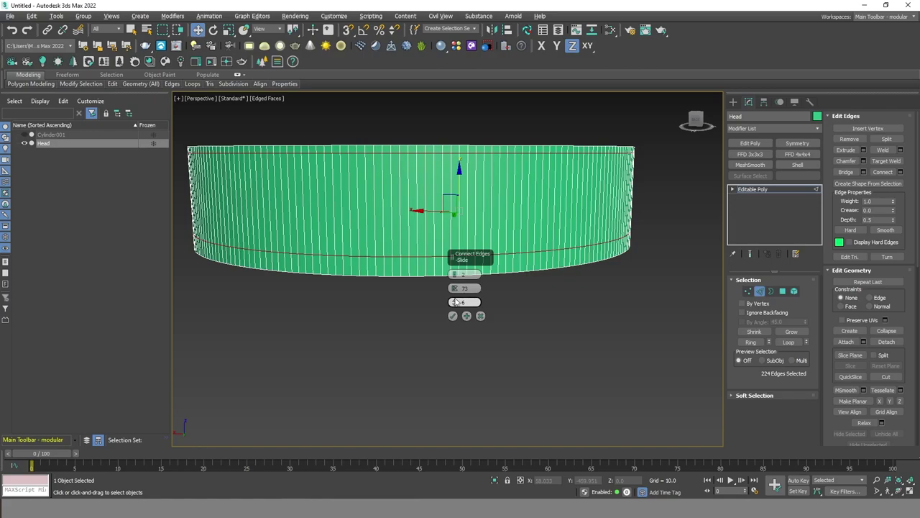
{"action": "left_click_drag", "start_coordinate": [455, 302], "coordinate": [455, 295]}
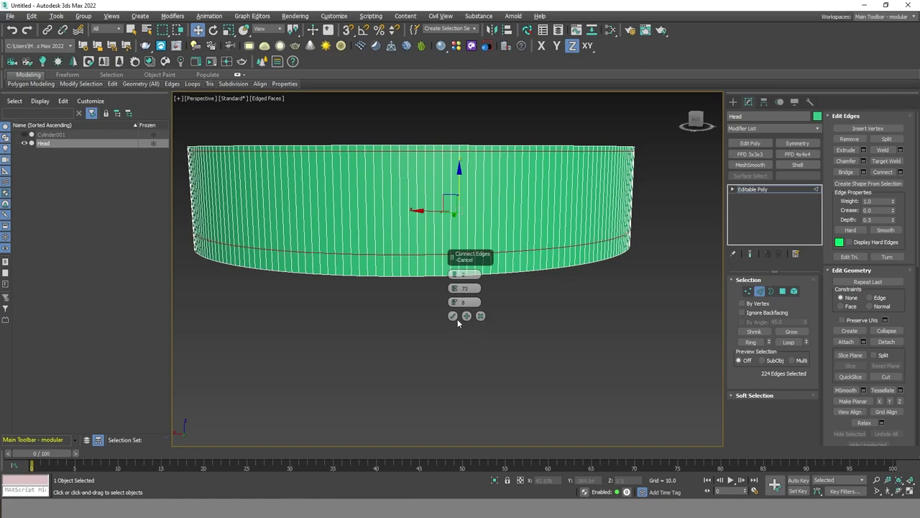
{"action": "left_click", "coordinate": [453, 317]}
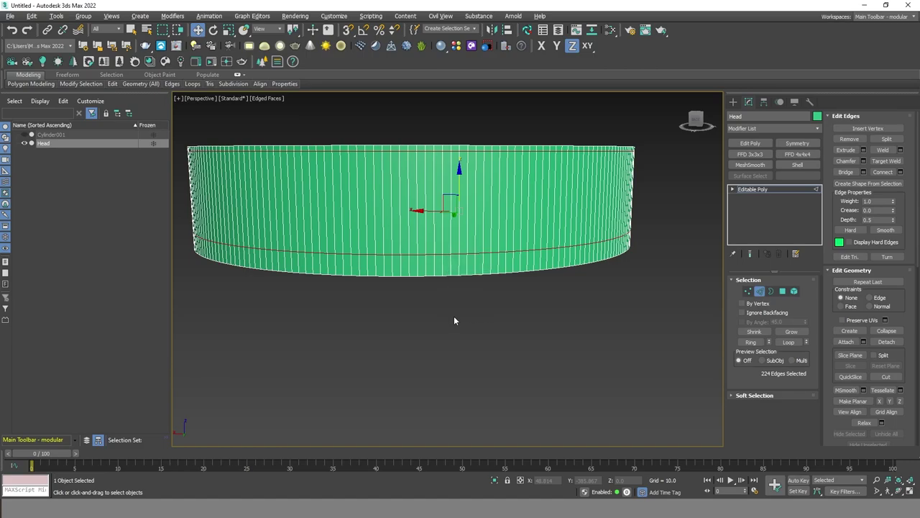
{"action": "left_click", "coordinate": [551, 322]}
{"action": "scroll", "coordinate": [517, 251], "scroll_direction": "up", "scroll_amount": 3}
{"action": "scroll", "coordinate": [517, 251], "scroll_direction": "down", "scroll_amount": 4}
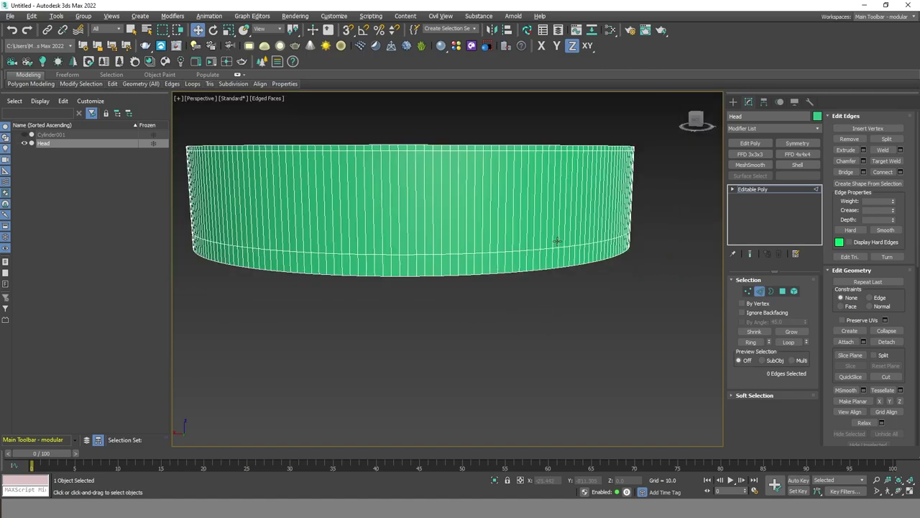
{"action": "scroll", "coordinate": [557, 241], "scroll_direction": "up", "scroll_amount": 2}
Step: In Polygon mode, select the first alternating vertical strips across the front of the Head cylinder's side
{"action": "scroll", "coordinate": [525, 231], "scroll_direction": "up", "scroll_amount": 2}
{"action": "key", "text": "4"}
{"action": "left_click", "coordinate": [470, 219]}
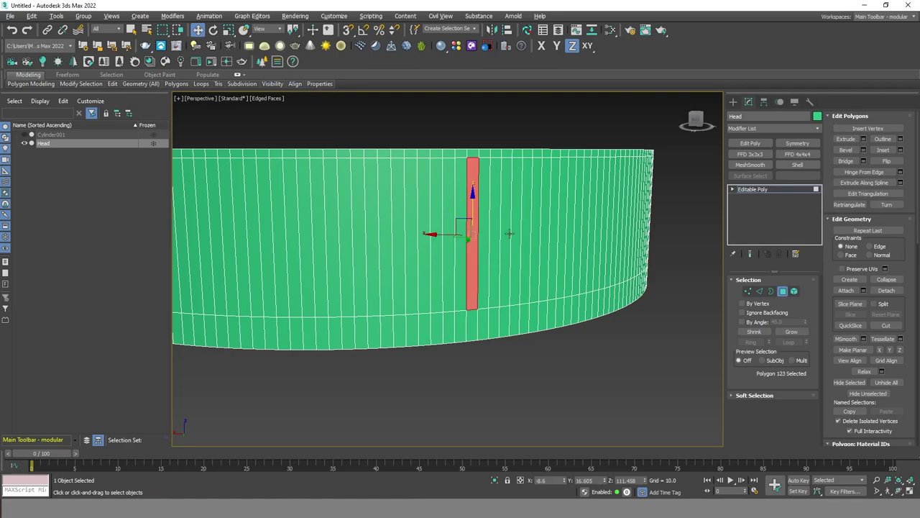
{"action": "scroll", "coordinate": [509, 234], "scroll_direction": "up", "scroll_amount": 1}
{"action": "left_click", "coordinate": [498, 216], "text": "ctrl"}
{"action": "left_click", "coordinate": [521, 199], "text": "ctrl"}
{"action": "left_click", "coordinate": [546, 193], "text": "ctrl"}
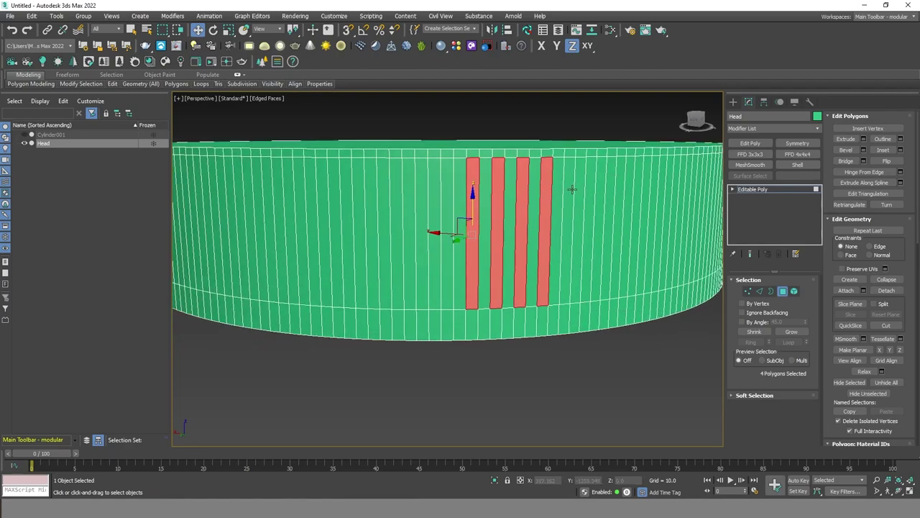
{"action": "left_click", "coordinate": [571, 189], "text": "ctrl"}
{"action": "middle_click_drag", "start_coordinate": [572, 189], "coordinate": [480, 235], "text": "alt"}
{"action": "left_click", "coordinate": [450, 211], "text": "ctrl"}
{"action": "left_click", "coordinate": [472, 204], "text": "ctrl"}
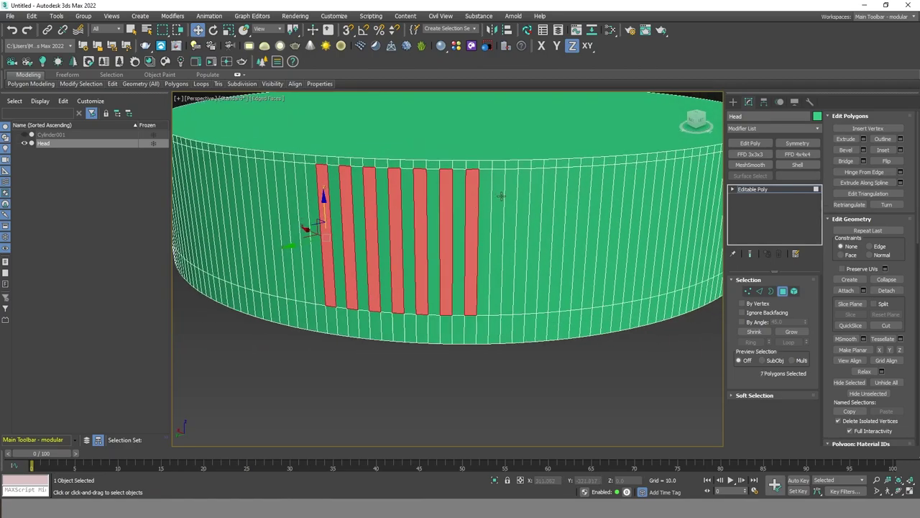
{"action": "left_click", "coordinate": [501, 195], "text": "ctrl"}
{"action": "left_click", "coordinate": [525, 193], "text": "ctrl"}
{"action": "left_click", "coordinate": [549, 192], "text": "ctrl"}
{"action": "left_click", "coordinate": [575, 192], "text": "ctrl"}
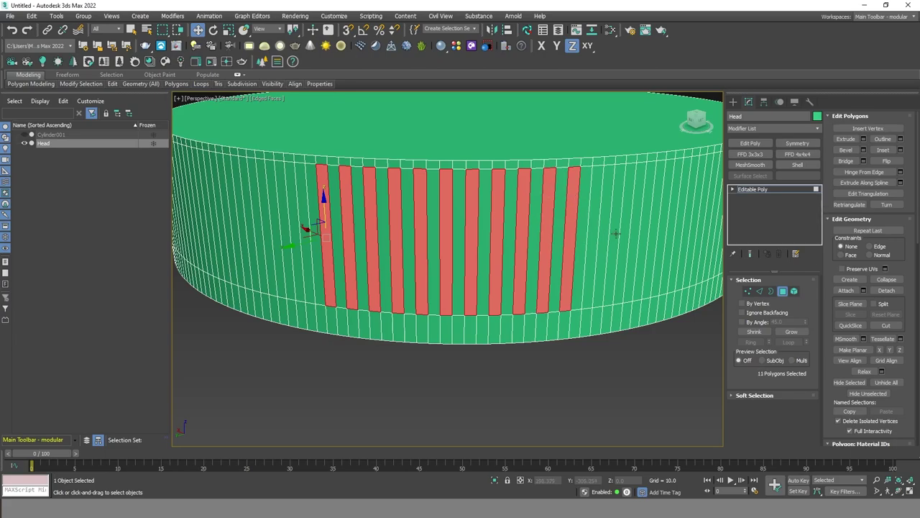
Step: From a higher angle, add every other side strip across the next section of the cylinder
{"action": "middle_click_drag", "start_coordinate": [616, 233], "coordinate": [495, 238], "text": "alt"}
{"action": "left_click", "coordinate": [495, 238], "text": "ctrl"}
{"action": "left_click", "coordinate": [523, 238], "text": "ctrl"}
{"action": "left_click", "coordinate": [550, 237], "text": "ctrl"}
{"action": "left_click", "coordinate": [579, 235], "text": "ctrl"}
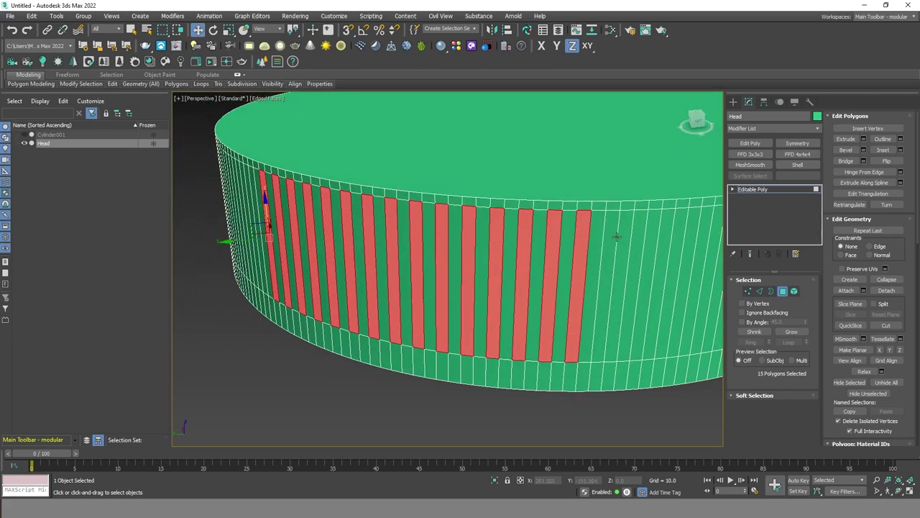
{"action": "left_click", "coordinate": [616, 236], "text": "ctrl"}
{"action": "scroll", "coordinate": [617, 237], "scroll_direction": "down", "scroll_amount": 3}
{"action": "middle_click_drag", "start_coordinate": [376, 206], "coordinate": [468, 230], "text": "alt"}
{"action": "scroll", "coordinate": [468, 230], "scroll_direction": "up", "scroll_amount": 3}
{"action": "left_click", "coordinate": [404, 238], "text": "ctrl"}
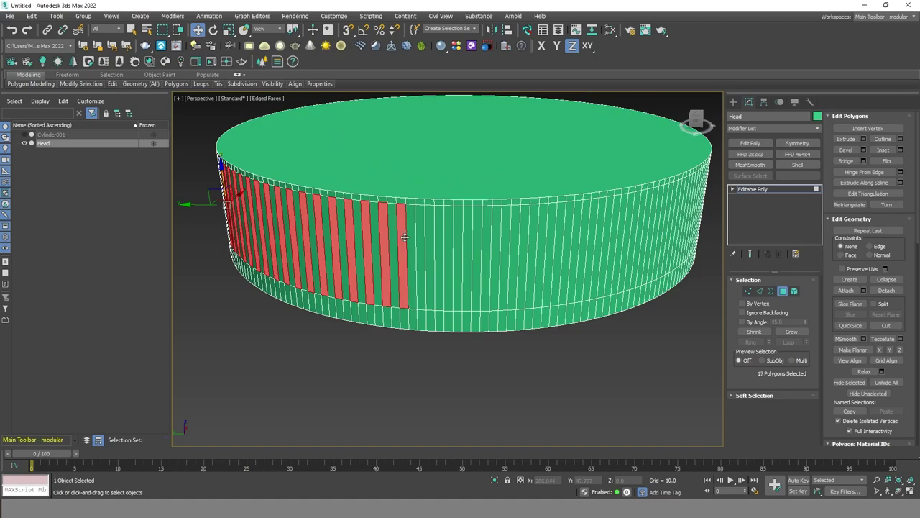
{"action": "left_click", "coordinate": [424, 237], "text": "ctrl"}
{"action": "left_click", "coordinate": [440, 235], "text": "ctrl"}
{"action": "left_click", "coordinate": [458, 232], "text": "ctrl"}
{"action": "left_click", "coordinate": [476, 230], "text": "ctrl"}
{"action": "left_click", "coordinate": [496, 228], "text": "ctrl"}
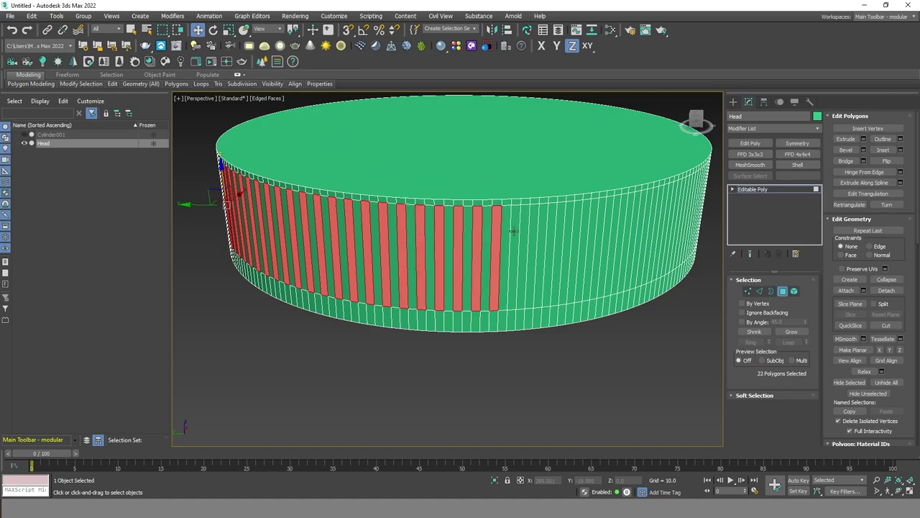
{"action": "left_click", "coordinate": [514, 232], "text": "ctrl"}
{"action": "left_click", "coordinate": [533, 231], "text": "ctrl"}
{"action": "left_click", "coordinate": [551, 230], "text": "ctrl"}
{"action": "left_click", "coordinate": [569, 229], "text": "ctrl"}
{"action": "left_click", "coordinate": [587, 229], "text": "ctrl"}
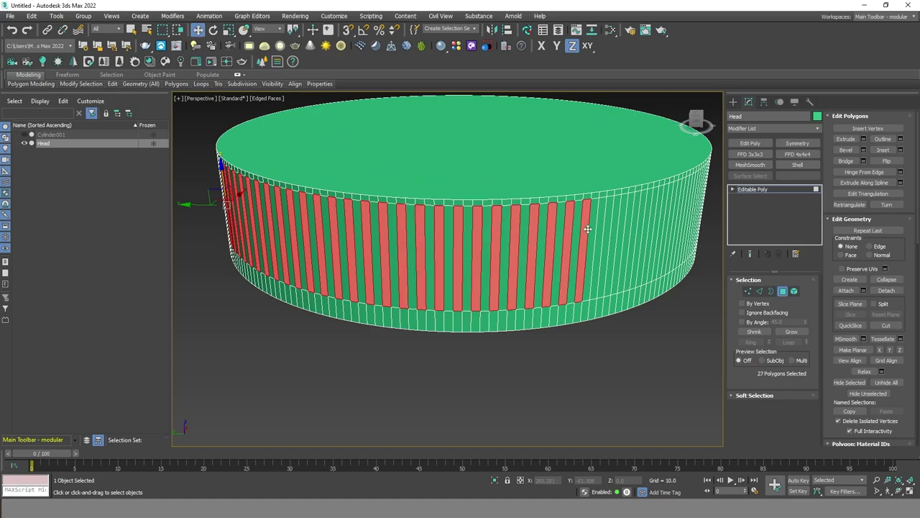
{"action": "left_click", "coordinate": [606, 228], "text": "ctrl"}
{"action": "left_click", "coordinate": [616, 225], "text": "ctrl"}
{"action": "left_click", "coordinate": [630, 223], "text": "ctrl"}
{"action": "left_click", "coordinate": [642, 220], "text": "ctrl"}
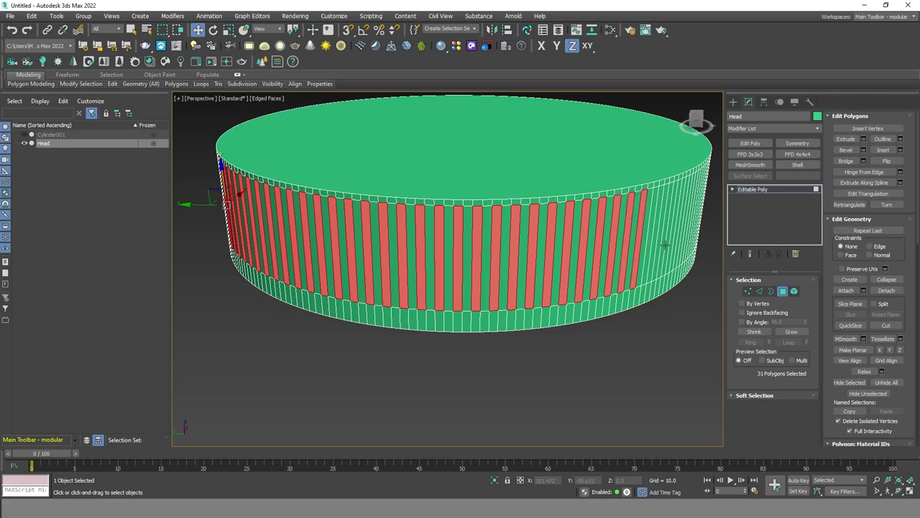
Step: Turn the cylinder and keep adding alternating strips further around its side
{"action": "mouse_move", "coordinate": [665, 245]}
{"action": "middle_mouse_down", "text": "alt"}
{"action": "mouse_move", "coordinate": [649, 261]}
{"action": "mouse_move", "coordinate": [515, 247]}
{"action": "middle_mouse_up", "text": "alt"}
{"action": "left_click", "coordinate": [512, 246], "text": "ctrl"}
{"action": "left_click", "coordinate": [535, 248], "text": "ctrl"}
{"action": "left_click", "coordinate": [559, 252], "text": "ctrl"}
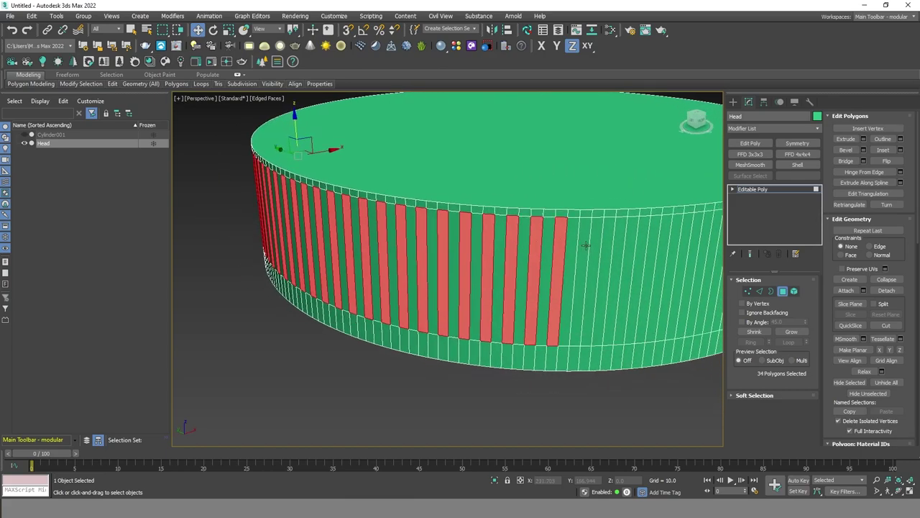
{"action": "left_click", "coordinate": [582, 256], "text": "ctrl"}
{"action": "left_click", "coordinate": [606, 262], "text": "ctrl"}
{"action": "left_click", "coordinate": [631, 267], "text": "ctrl"}
{"action": "middle_click_drag", "start_coordinate": [639, 271], "coordinate": [464, 244], "text": "alt"}
{"action": "left_click", "coordinate": [463, 238], "text": "ctrl"}
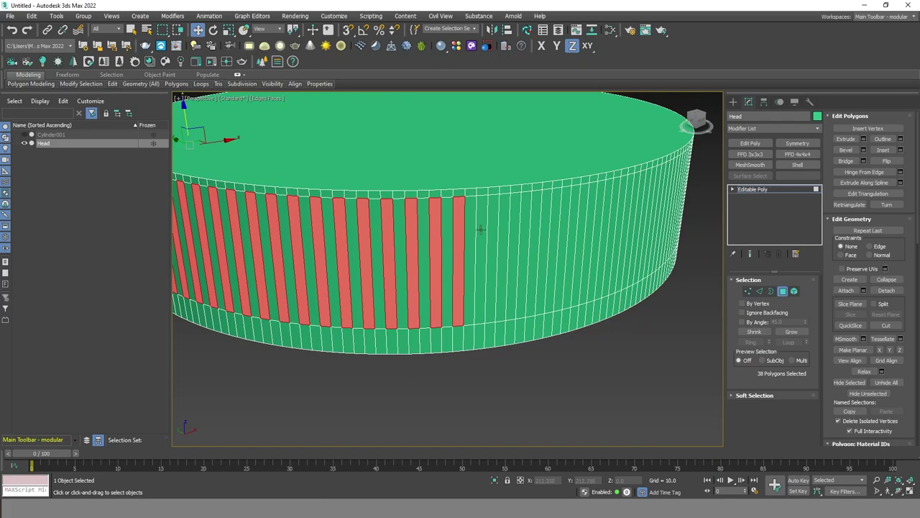
{"action": "left_click", "coordinate": [481, 228], "text": "ctrl"}
{"action": "left_click", "coordinate": [511, 223], "text": "ctrl"}
{"action": "left_click", "coordinate": [527, 219], "text": "ctrl"}
{"action": "left_click", "coordinate": [547, 217], "text": "ctrl"}
{"action": "left_click", "coordinate": [566, 215], "text": "ctrl"}
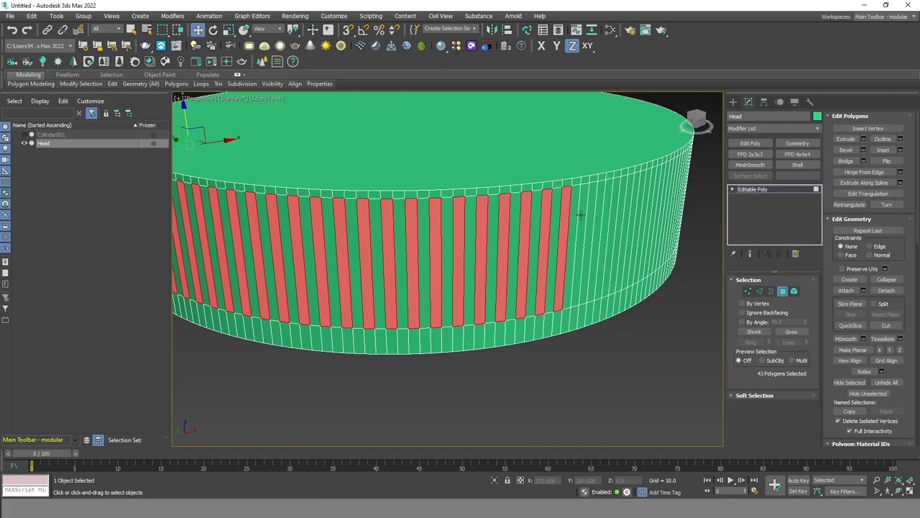
{"action": "left_click", "coordinate": [581, 214], "text": "ctrl"}
{"action": "left_click", "coordinate": [599, 210], "text": "ctrl"}
{"action": "middle_click_drag", "start_coordinate": [641, 261], "coordinate": [509, 258], "text": "alt"}
{"action": "left_click", "coordinate": [459, 259], "text": "ctrl"}
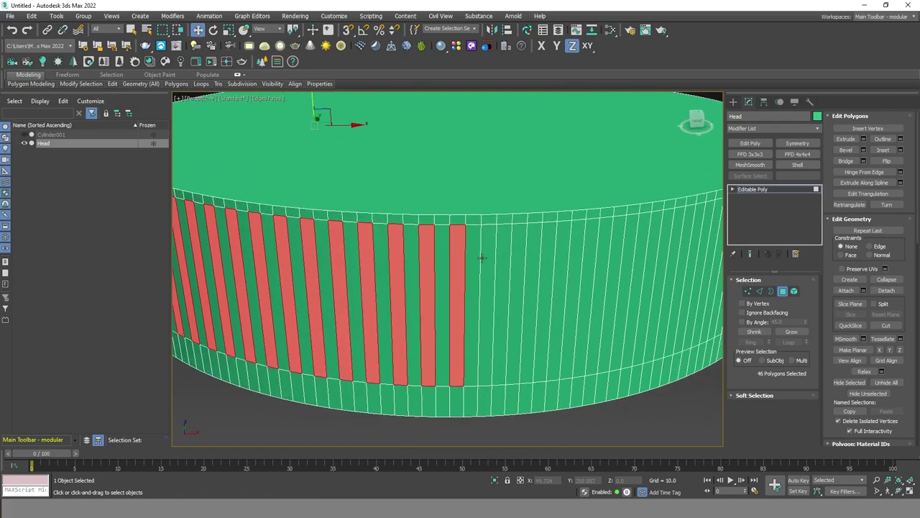
{"action": "left_click", "coordinate": [483, 257], "text": "ctrl"}
{"action": "left_click", "coordinate": [511, 260], "text": "ctrl"}
{"action": "left_click", "coordinate": [550, 251], "text": "ctrl"}
{"action": "left_click", "coordinate": [572, 248], "text": "ctrl"}
{"action": "left_click", "coordinate": [600, 245], "text": "ctrl"}
{"action": "middle_click_drag", "start_coordinate": [618, 245], "coordinate": [531, 268], "text": "alt"}
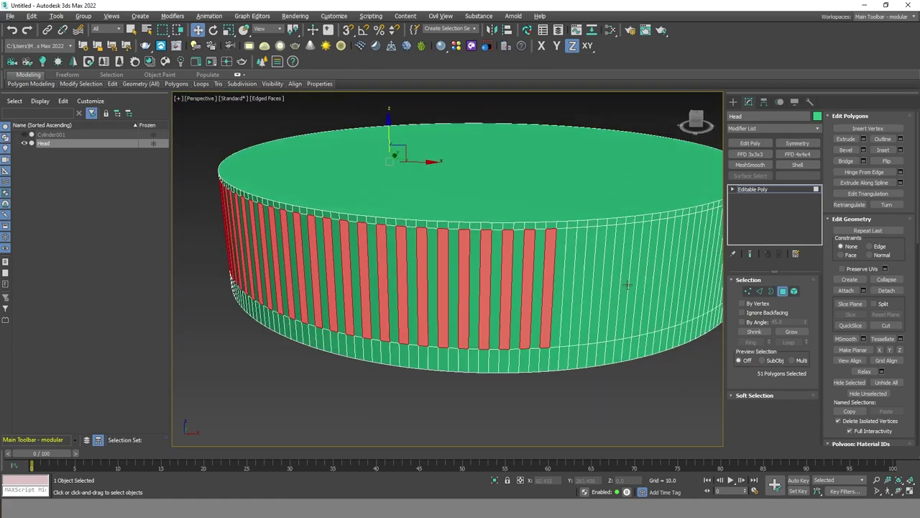
{"action": "left_click", "coordinate": [449, 258], "text": "ctrl"}
{"action": "left_click", "coordinate": [471, 253], "text": "ctrl"}
{"action": "left_click", "coordinate": [495, 255], "text": "ctrl"}
{"action": "left_click", "coordinate": [519, 255], "text": "ctrl"}
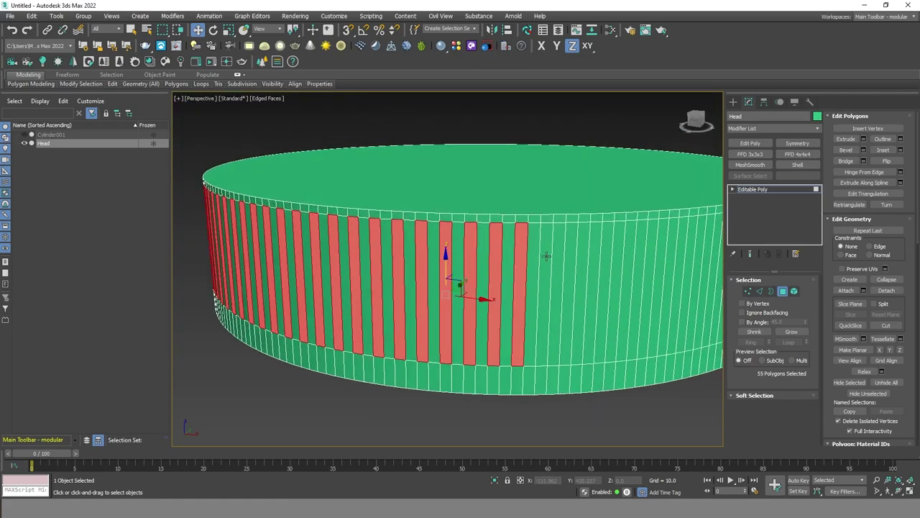
{"action": "left_click", "coordinate": [544, 257], "text": "ctrl"}
{"action": "left_click", "coordinate": [569, 257], "text": "ctrl"}
{"action": "scroll", "coordinate": [582, 273], "scroll_direction": "down", "scroll_amount": 3}
{"action": "scroll", "coordinate": [489, 265], "scroll_direction": "up", "scroll_amount": 2}
{"action": "left_click", "coordinate": [444, 259], "text": "ctrl"}
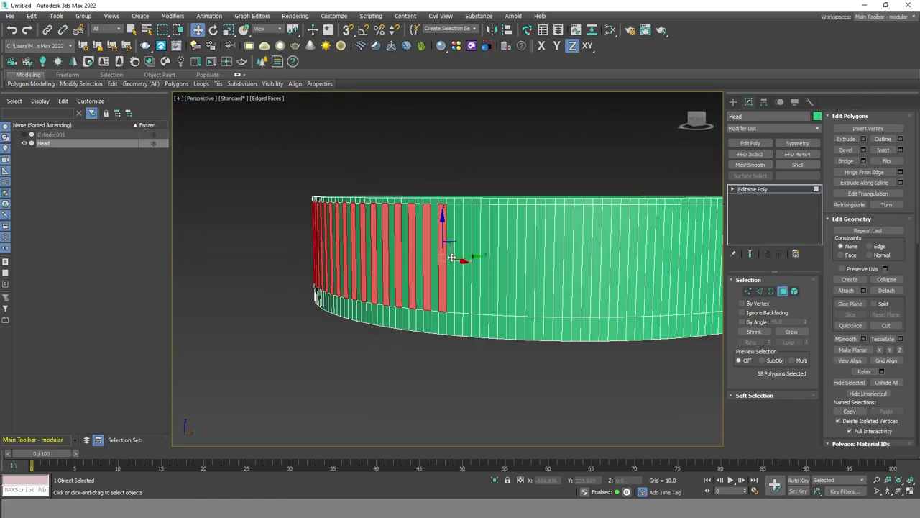
{"action": "left_click", "coordinate": [461, 253], "text": "ctrl"}
{"action": "left_click", "coordinate": [477, 241], "text": "ctrl"}
{"action": "left_click", "coordinate": [495, 239], "text": "ctrl"}
{"action": "left_click", "coordinate": [515, 240], "text": "ctrl"}
{"action": "left_click", "coordinate": [530, 238], "text": "ctrl"}
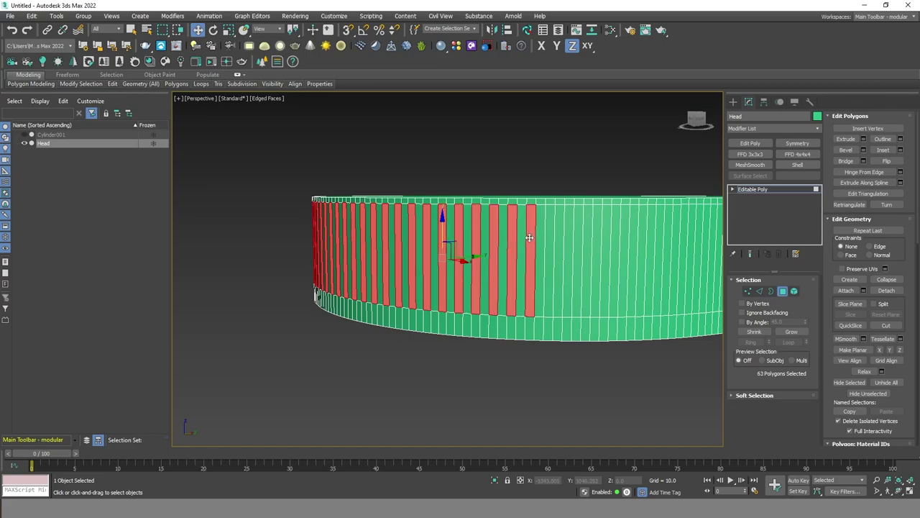
{"action": "left_click", "coordinate": [551, 237], "text": "ctrl"}
{"action": "left_click", "coordinate": [567, 236], "text": "ctrl"}
Step: Extend the alternating strip selection across the back of the Head cylinder
{"action": "middle_click_drag", "start_coordinate": [615, 276], "coordinate": [614, 285], "text": "alt"}
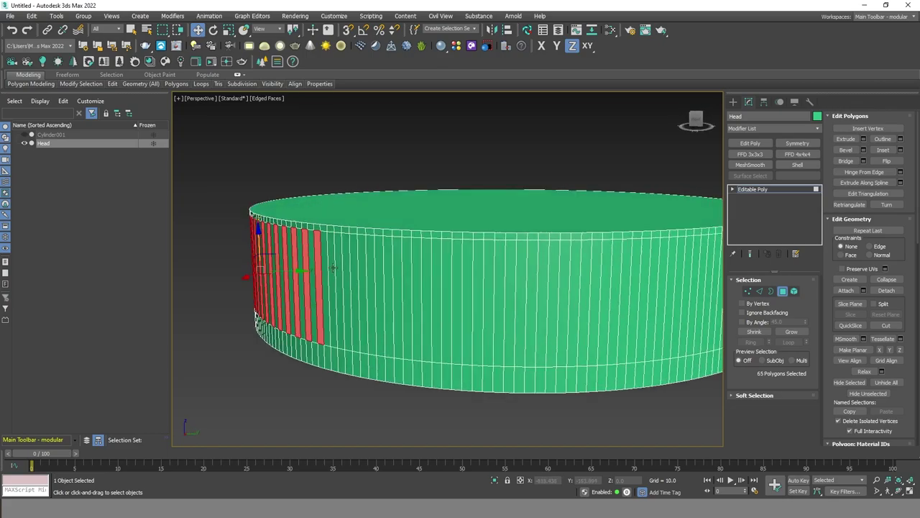
{"action": "left_click", "coordinate": [333, 268], "text": "ctrl"}
{"action": "left_click", "coordinate": [348, 263], "text": "ctrl"}
{"action": "left_click", "coordinate": [363, 260], "text": "ctrl"}
{"action": "left_click", "coordinate": [380, 259], "text": "ctrl"}
{"action": "left_click", "coordinate": [398, 262], "text": "ctrl"}
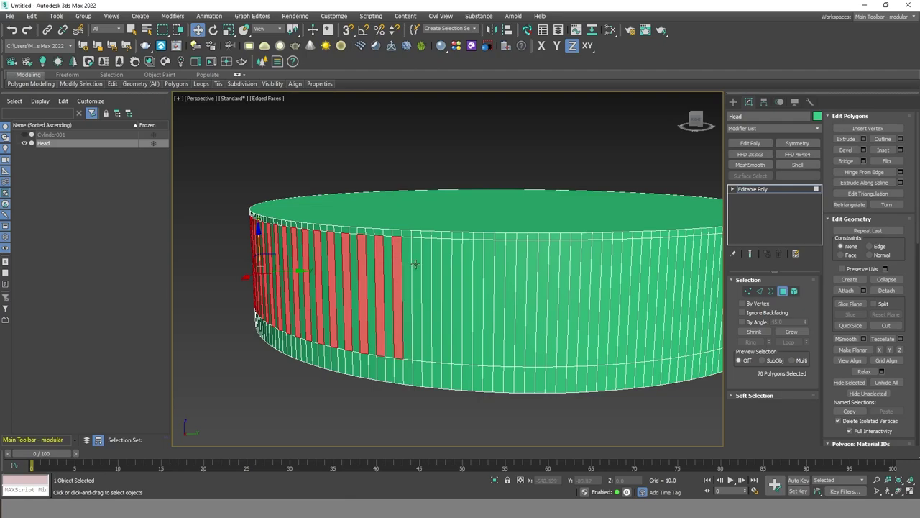
{"action": "left_click", "coordinate": [416, 264], "text": "ctrl"}
{"action": "left_click", "coordinate": [436, 271], "text": "ctrl"}
{"action": "left_click", "coordinate": [456, 270], "text": "ctrl"}
{"action": "left_click", "coordinate": [476, 270], "text": "ctrl"}
{"action": "left_click", "coordinate": [498, 269], "text": "ctrl"}
{"action": "left_click", "coordinate": [521, 274], "text": "ctrl"}
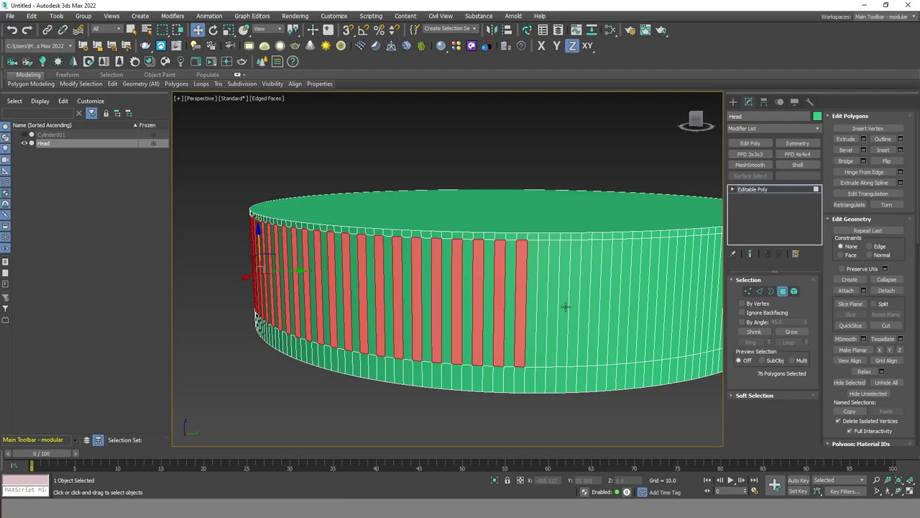
{"action": "middle_click_drag", "start_coordinate": [565, 306], "coordinate": [427, 293], "text": "alt"}
{"action": "left_click", "coordinate": [413, 284], "text": "ctrl"}
{"action": "left_click", "coordinate": [434, 281], "text": "ctrl"}
{"action": "left_click", "coordinate": [457, 280], "text": "ctrl"}
{"action": "left_click", "coordinate": [476, 279], "text": "ctrl"}
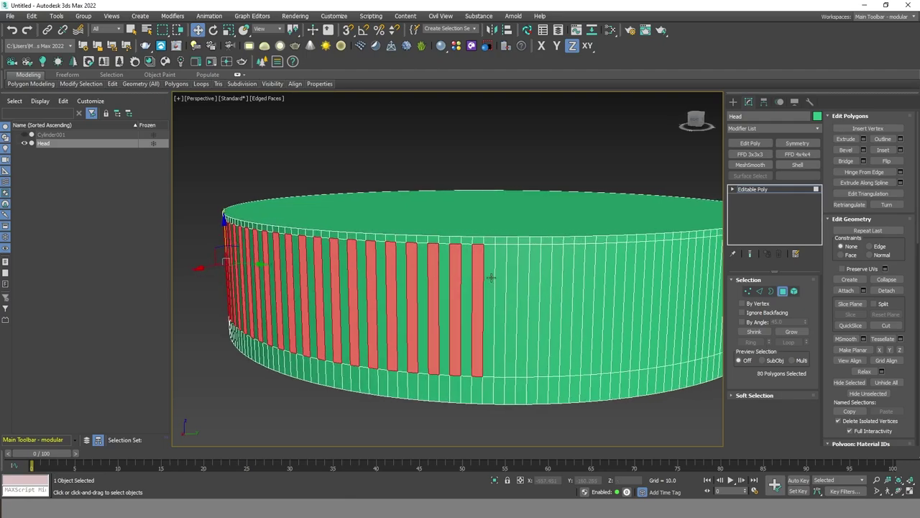
{"action": "left_click", "coordinate": [503, 278], "text": "ctrl"}
{"action": "left_click", "coordinate": [523, 278], "text": "ctrl"}
{"action": "left_click", "coordinate": [545, 280], "text": "ctrl"}
{"action": "middle_click_drag", "start_coordinate": [549, 286], "coordinate": [529, 291], "text": "alt"}
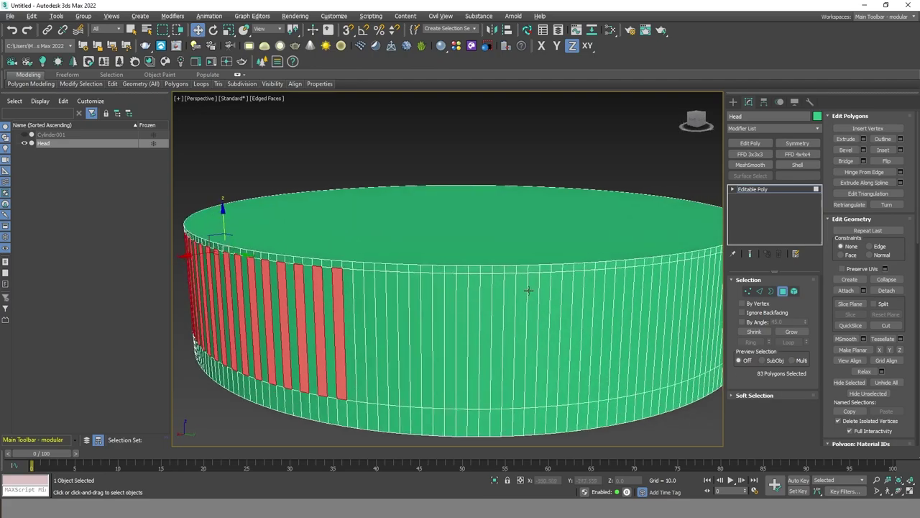
{"action": "left_click", "coordinate": [358, 306], "text": "ctrl"}
{"action": "left_click", "coordinate": [381, 304], "text": "ctrl"}
{"action": "left_click", "coordinate": [405, 317], "text": "ctrl"}
{"action": "left_click", "coordinate": [427, 315], "text": "ctrl"}
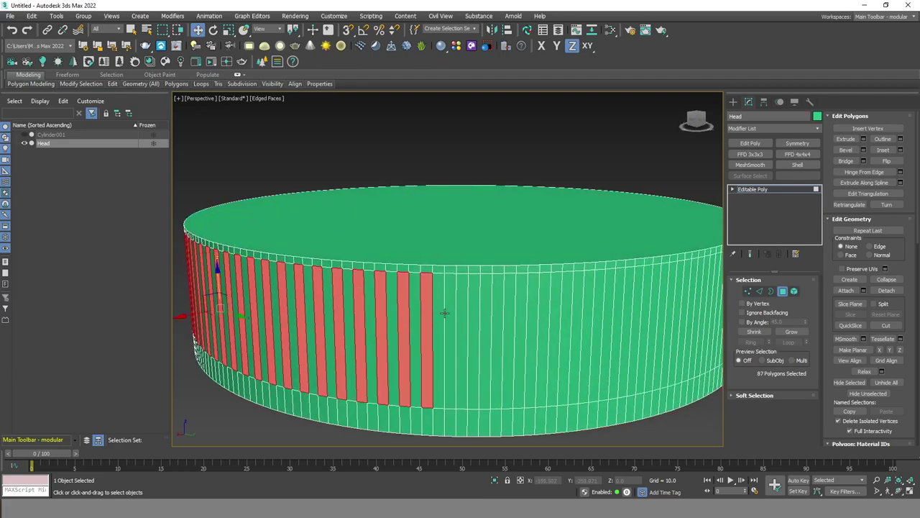
{"action": "left_click", "coordinate": [450, 313], "text": "ctrl"}
{"action": "left_click", "coordinate": [472, 312], "text": "ctrl"}
{"action": "left_click", "coordinate": [496, 309], "text": "ctrl"}
{"action": "left_click", "coordinate": [543, 305], "text": "ctrl"}
{"action": "left_click", "coordinate": [568, 304], "text": "ctrl"}
{"action": "left_click", "coordinate": [588, 305], "text": "ctrl"}
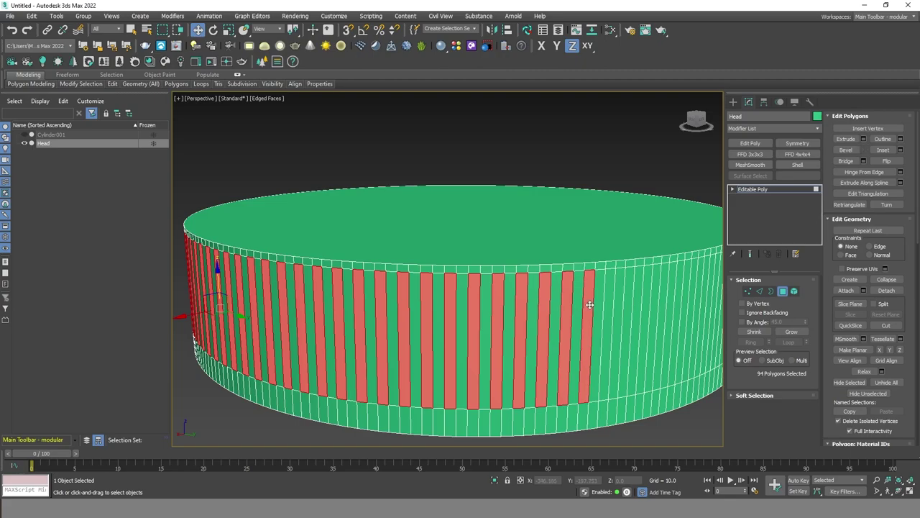
Step: Close the remaining gap with the last alternating strips, reaching 112 selected polygons
{"action": "middle_click_drag", "start_coordinate": [611, 308], "coordinate": [310, 317], "text": "alt"}
{"action": "left_click", "coordinate": [283, 320], "text": "ctrl"}
{"action": "left_click", "coordinate": [306, 318], "text": "ctrl"}
{"action": "left_click", "coordinate": [328, 316], "text": "ctrl"}
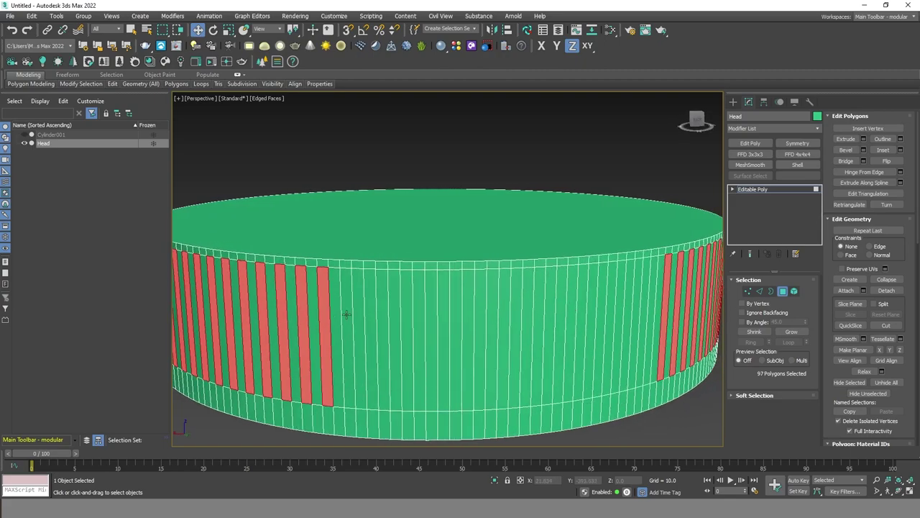
{"action": "left_click", "coordinate": [348, 314], "text": "ctrl"}
{"action": "left_click", "coordinate": [369, 313], "text": "ctrl"}
{"action": "left_click", "coordinate": [396, 313], "text": "ctrl"}
{"action": "left_click", "coordinate": [418, 311], "text": "ctrl"}
{"action": "left_click", "coordinate": [446, 313], "text": "ctrl"}
{"action": "left_click", "coordinate": [471, 313], "text": "ctrl"}
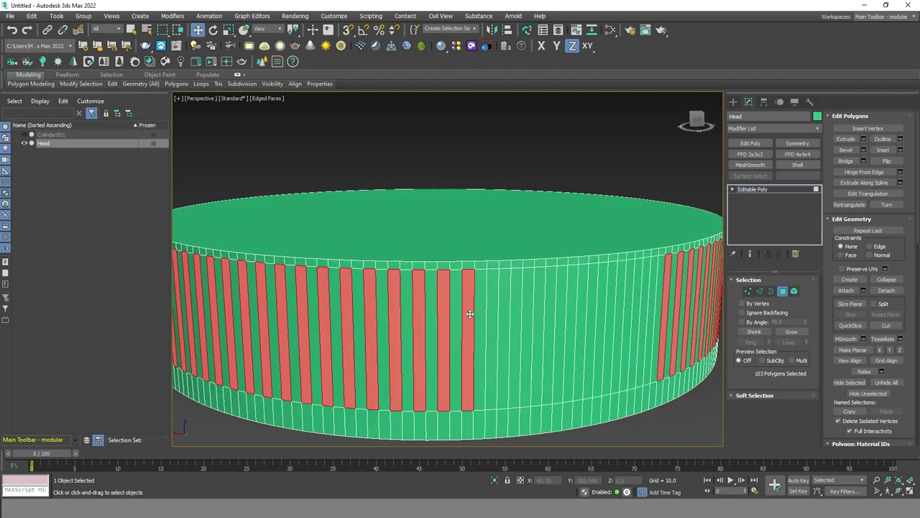
{"action": "left_click", "coordinate": [493, 310], "text": "ctrl"}
{"action": "left_click", "coordinate": [517, 310], "text": "ctrl"}
{"action": "left_click", "coordinate": [539, 307], "text": "ctrl"}
{"action": "left_click", "coordinate": [561, 304], "text": "ctrl"}
{"action": "left_click", "coordinate": [583, 304], "text": "ctrl"}
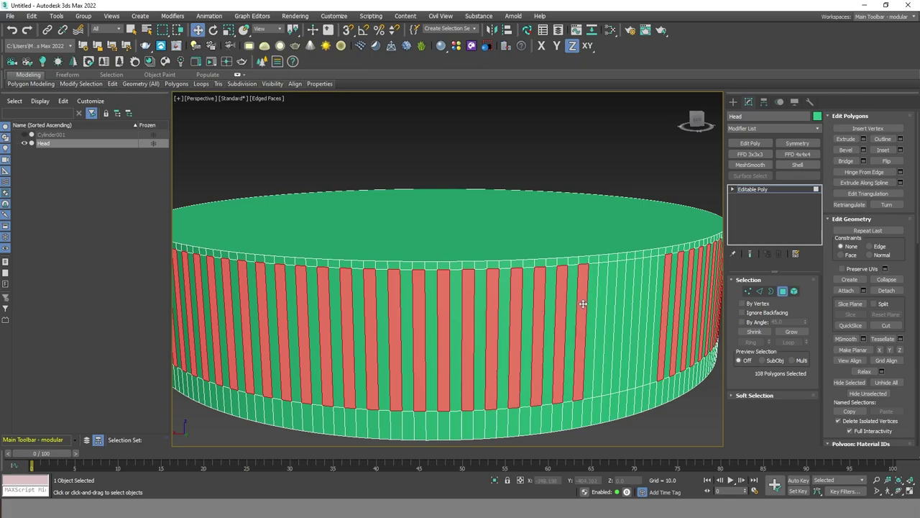
{"action": "left_click", "coordinate": [600, 303], "text": "ctrl"}
{"action": "left_click", "coordinate": [618, 302], "text": "ctrl"}
{"action": "left_click", "coordinate": [636, 300], "text": "ctrl"}
{"action": "left_click", "coordinate": [652, 298], "text": "ctrl"}
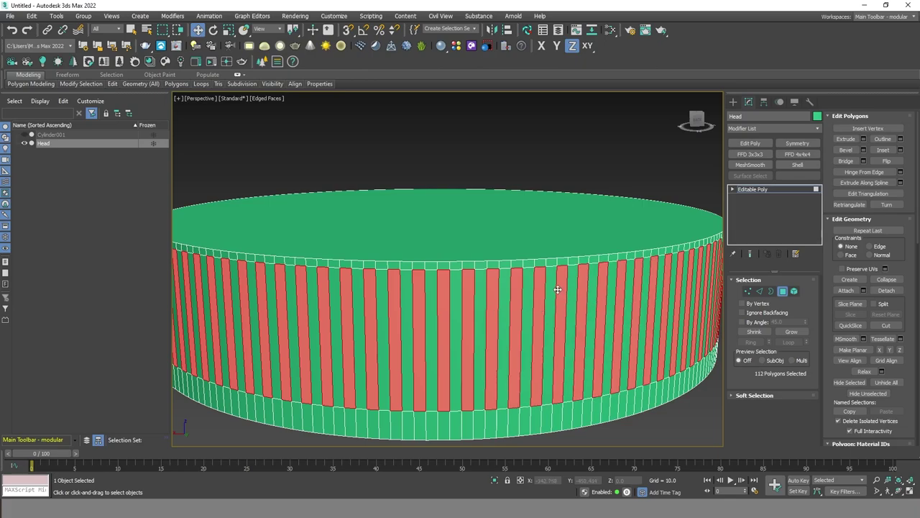
{"action": "scroll", "coordinate": [557, 289], "scroll_direction": "down", "scroll_amount": 5}
{"action": "middle_click_drag", "start_coordinate": [661, 314], "coordinate": [661, 295], "text": "alt"}
{"action": "scroll", "coordinate": [557, 291], "scroll_direction": "up", "scroll_amount": 5}
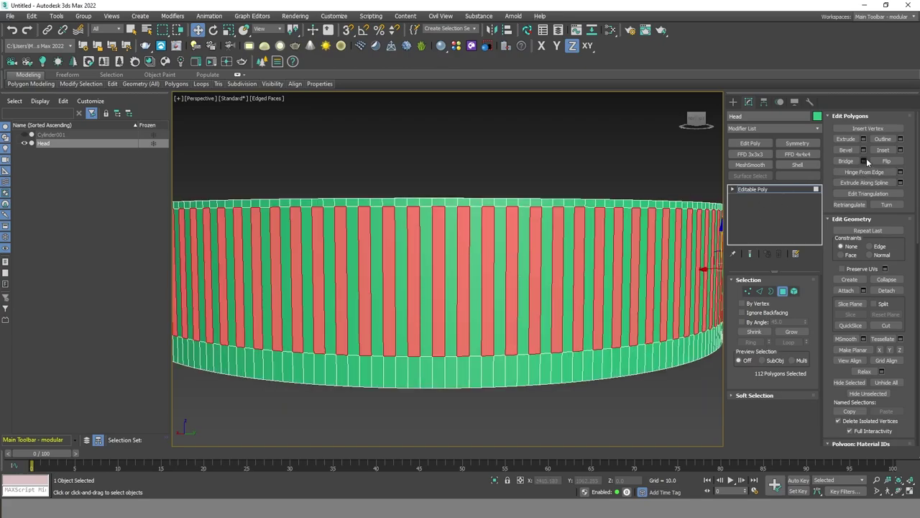
Step: Extrude the selected alternating strips outward by about 1 into short ribs
{"action": "left_click", "coordinate": [863, 139]}
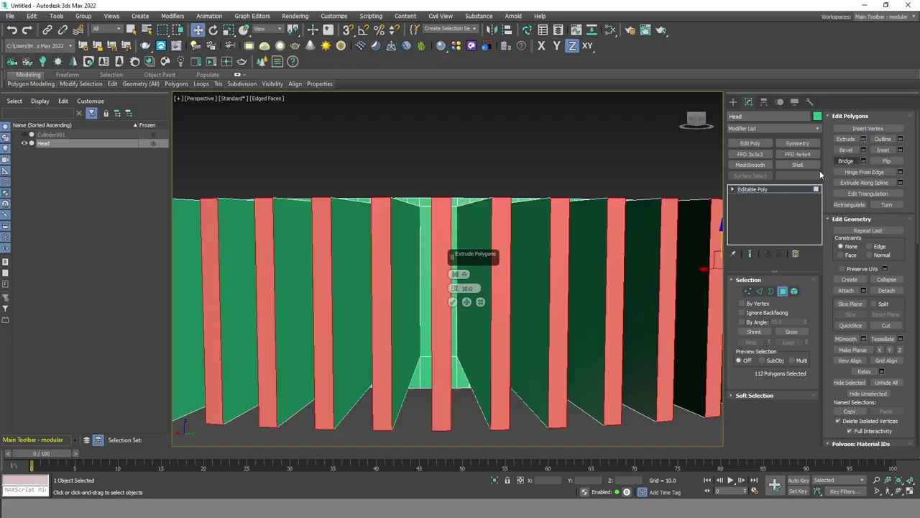
{"action": "scroll", "coordinate": [367, 254], "scroll_direction": "down", "scroll_amount": 2}
{"action": "middle_click_drag", "start_coordinate": [368, 253], "coordinate": [374, 288], "text": "alt"}
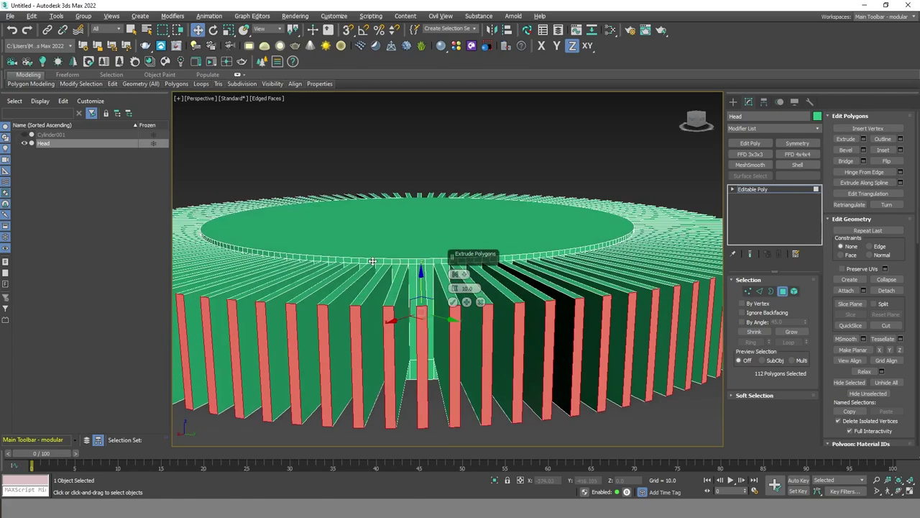
{"action": "left_click_drag", "start_coordinate": [456, 290], "coordinate": [460, 335]}
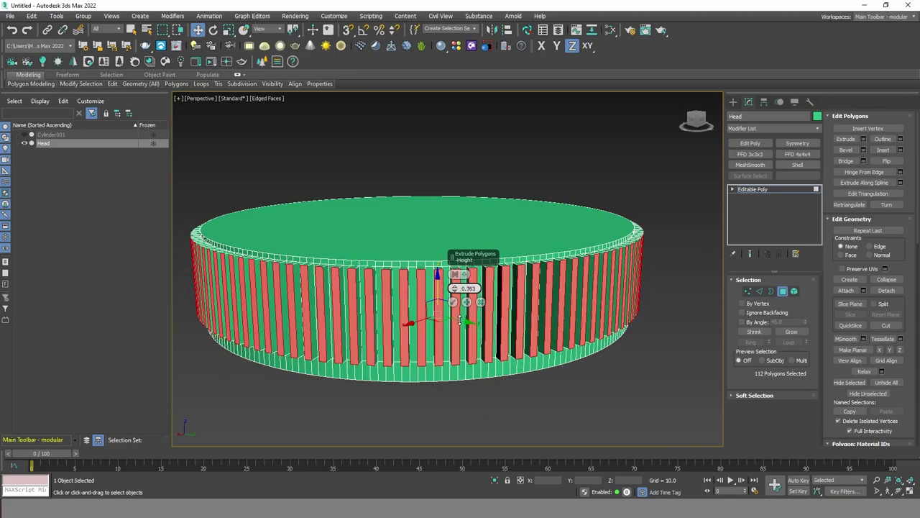
{"action": "scroll", "coordinate": [381, 309], "scroll_direction": "up", "scroll_amount": 3}
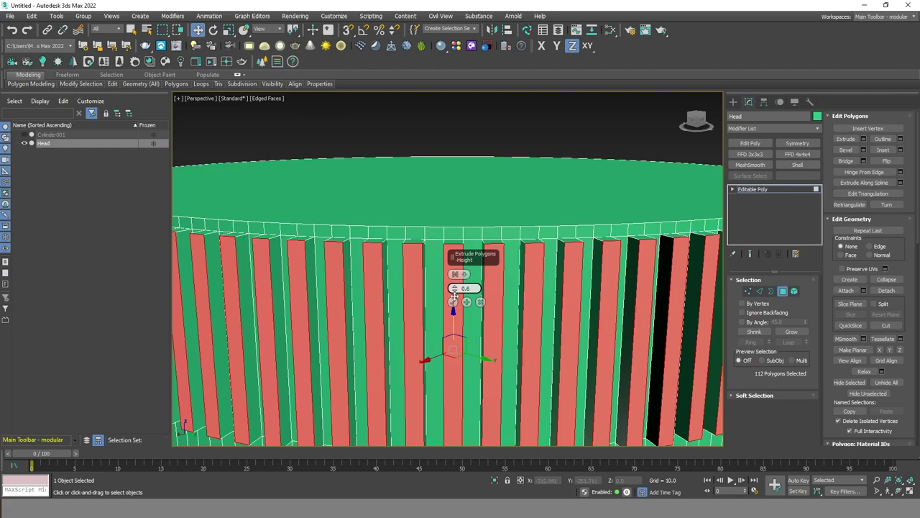
{"action": "left_click", "coordinate": [453, 302]}
Step: Undo the rib extrusion, then extrude the strips outward again
{"action": "scroll", "coordinate": [483, 295], "scroll_direction": "down", "scroll_amount": 5}
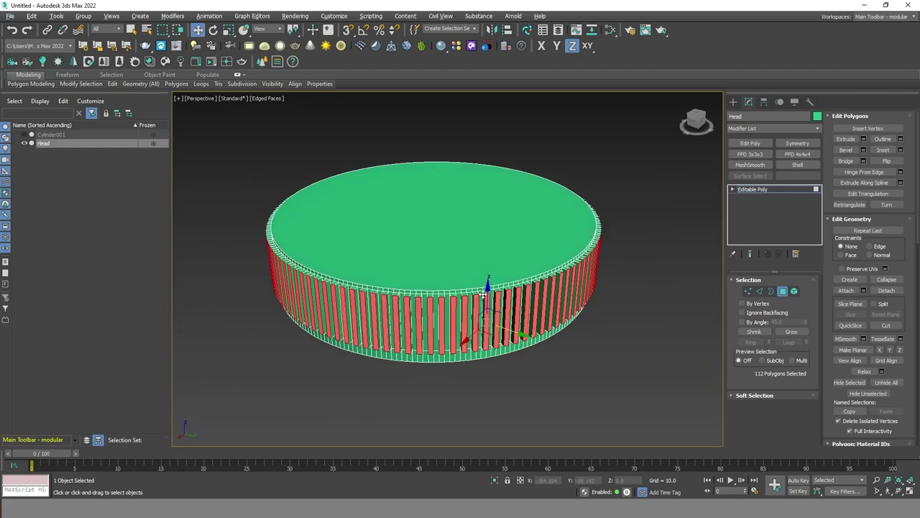
{"action": "scroll", "coordinate": [443, 312], "scroll_direction": "up", "scroll_amount": 5}
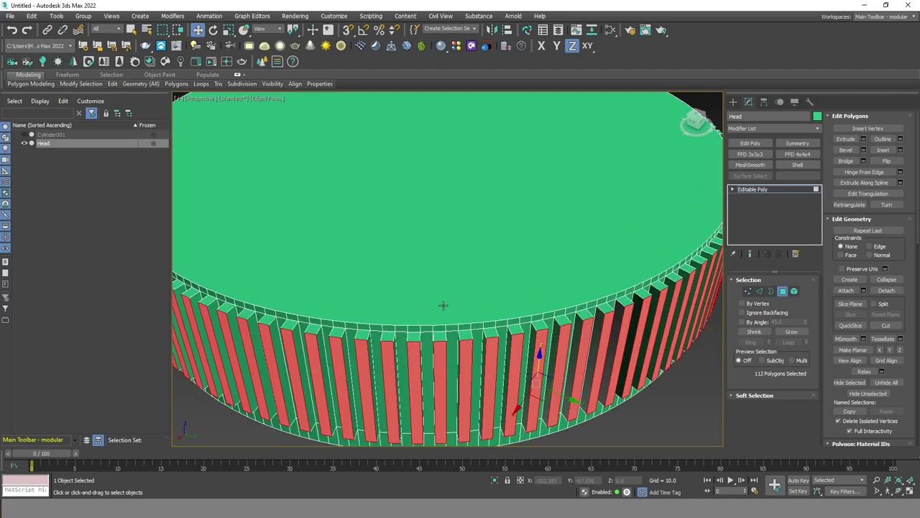
{"action": "middle_click_drag", "start_coordinate": [448, 302], "coordinate": [445, 293], "text": "alt"}
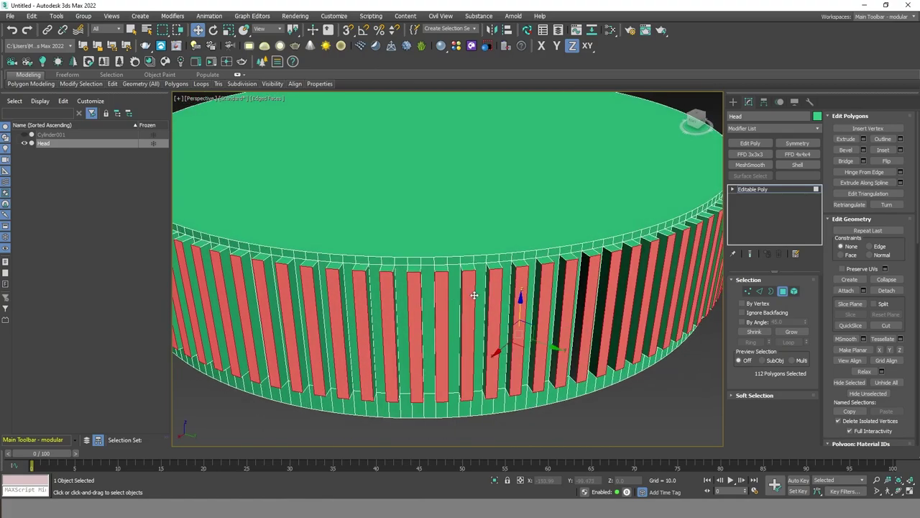
{"action": "key", "text": "ctrl+z"}
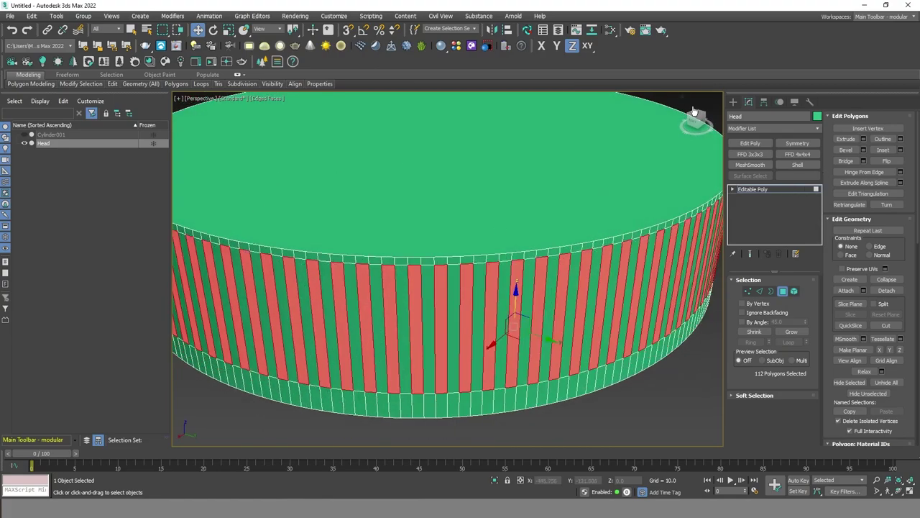
{"action": "left_click", "coordinate": [863, 138]}
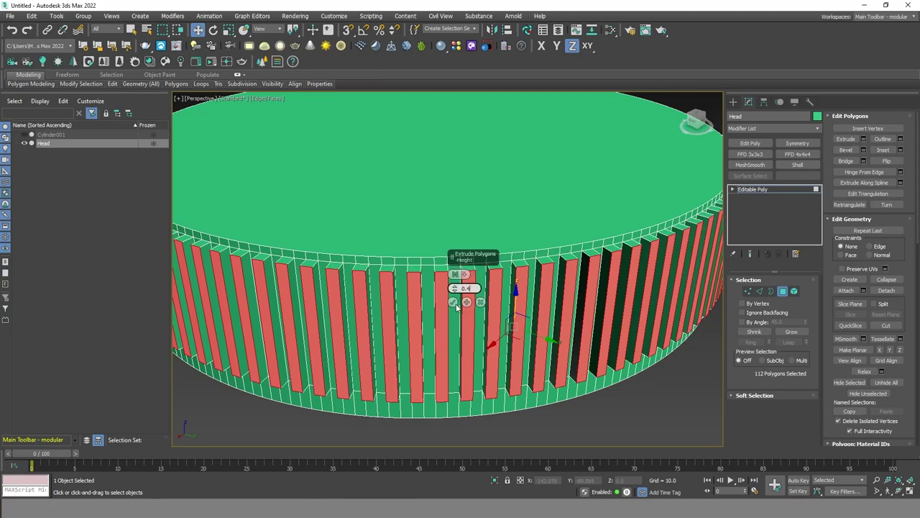
{"action": "left_click", "coordinate": [454, 302]}
{"action": "scroll", "coordinate": [453, 252], "scroll_direction": "up", "scroll_amount": 1}
{"action": "scroll", "coordinate": [446, 248], "scroll_direction": "down", "scroll_amount": 2}
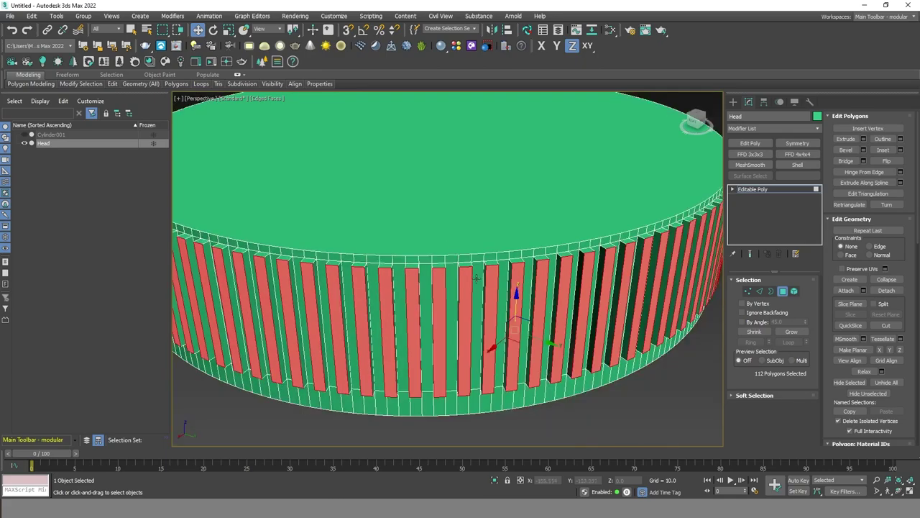
{"action": "scroll", "coordinate": [445, 263], "scroll_direction": "up", "scroll_amount": 1}
{"action": "scroll", "coordinate": [445, 266], "scroll_direction": "up", "scroll_amount": 1}
{"action": "scroll", "coordinate": [445, 265], "scroll_direction": "up", "scroll_amount": 3}
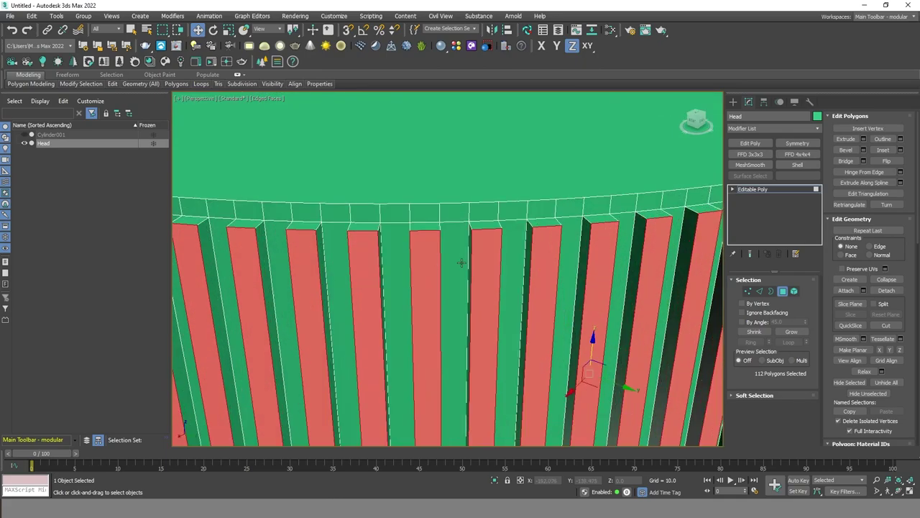
{"action": "scroll", "coordinate": [458, 247], "scroll_direction": "up", "scroll_amount": 2}
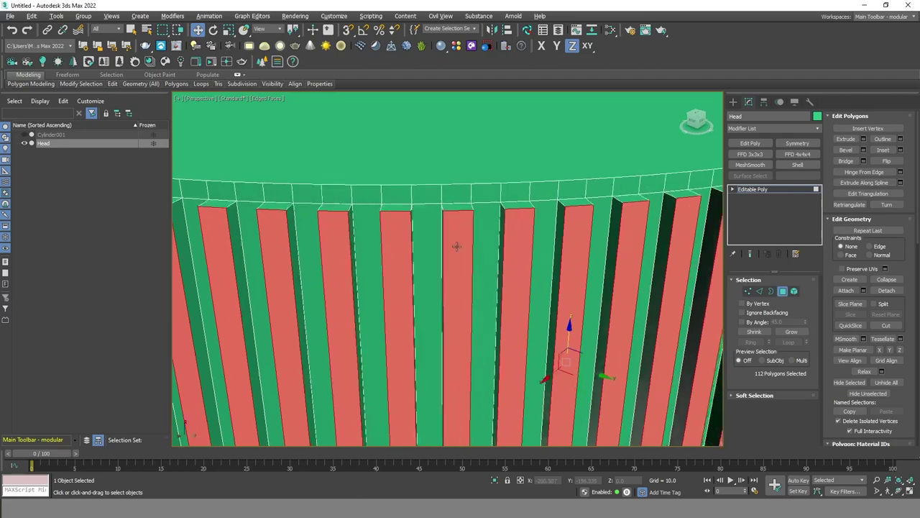
Step: Grow the polygon selection around the raised ribs
{"action": "left_click_drag", "start_coordinate": [455, 245], "coordinate": [425, 197]}
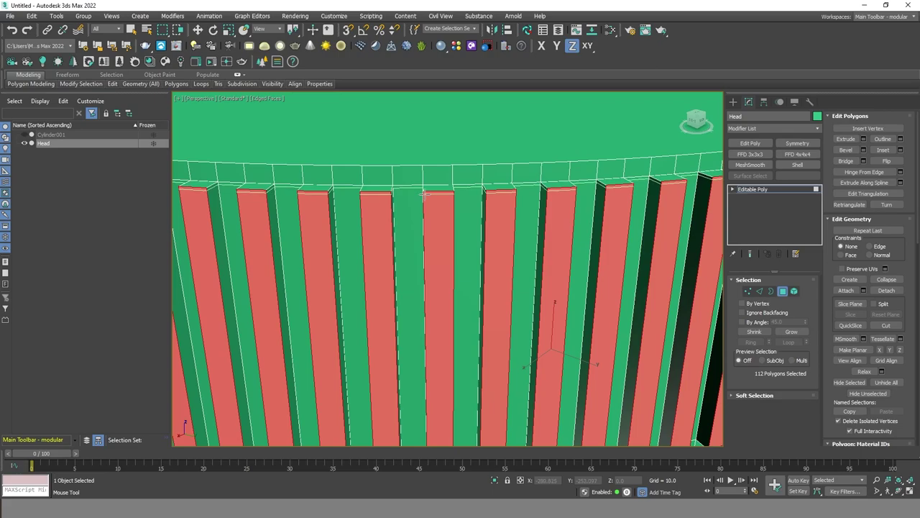
{"action": "scroll", "coordinate": [437, 348], "scroll_direction": "down", "scroll_amount": 4}
{"action": "scroll", "coordinate": [437, 348], "scroll_direction": "up", "scroll_amount": 2}
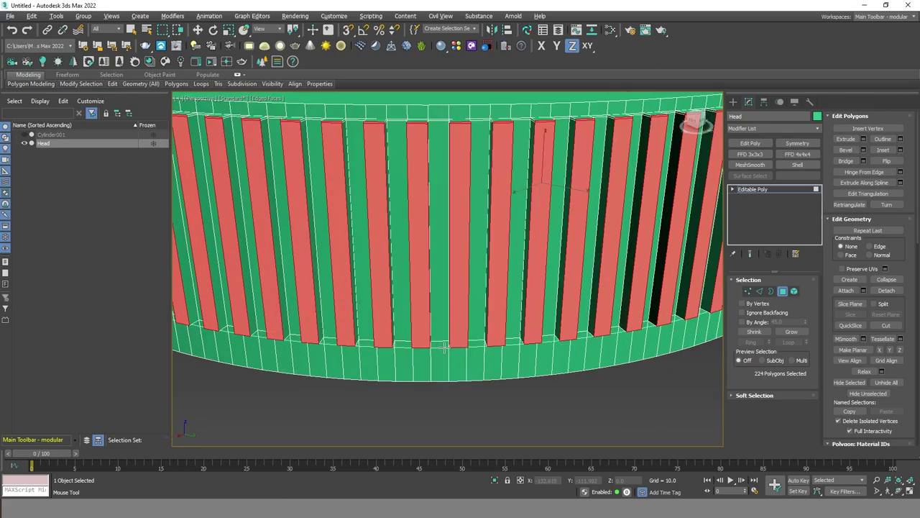
{"action": "scroll", "coordinate": [442, 338], "scroll_direction": "up", "scroll_amount": 2}
{"action": "scroll", "coordinate": [431, 215], "scroll_direction": "up", "scroll_amount": 2}
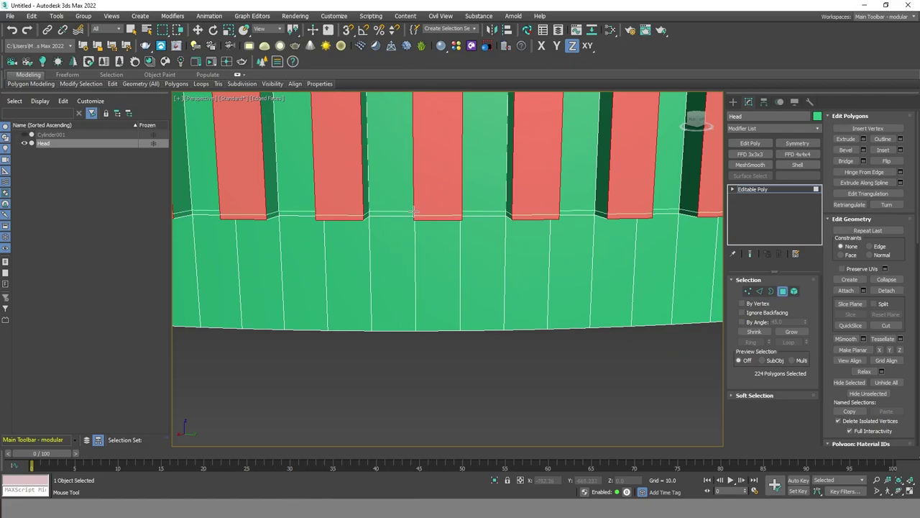
{"action": "left_click", "coordinate": [413, 210]}
{"action": "right_click", "coordinate": [486, 211]}
{"action": "scroll", "coordinate": [487, 212], "scroll_direction": "down", "scroll_amount": 3}
{"action": "scroll", "coordinate": [551, 139], "scroll_direction": "down", "scroll_amount": 2}
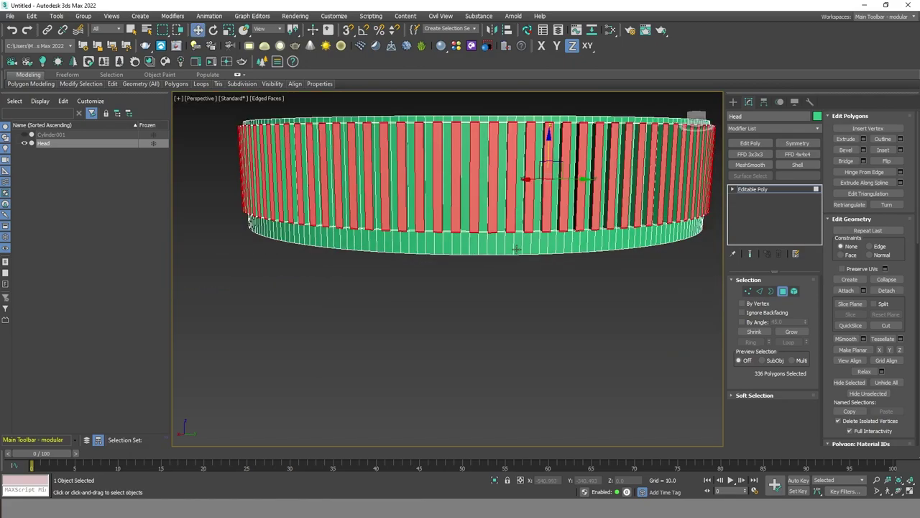
Step: Select the cap's flat top face and apply a small first inset
{"action": "middle_click_drag", "start_coordinate": [501, 310], "coordinate": [493, 331], "text": "alt"}
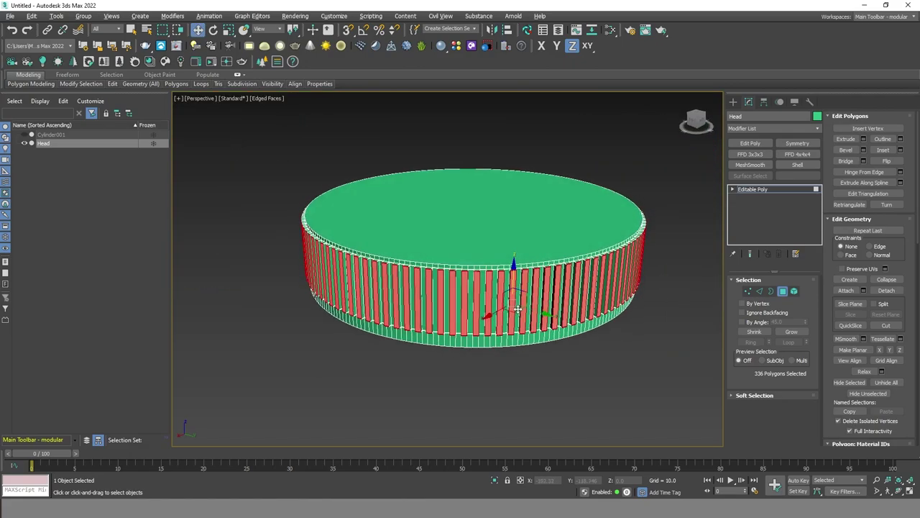
{"action": "left_click", "coordinate": [569, 238]}
{"action": "scroll", "coordinate": [610, 256], "scroll_direction": "up", "scroll_amount": 3}
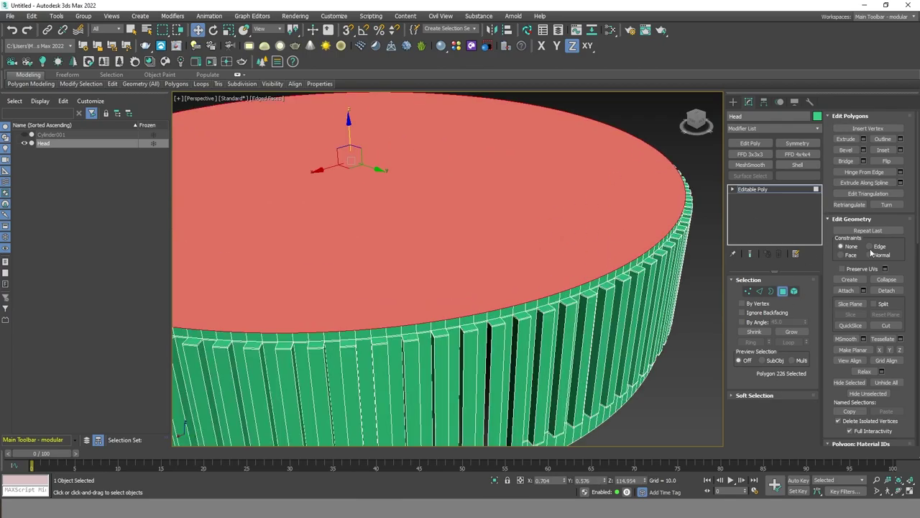
{"action": "key", "text": "shift+e"}
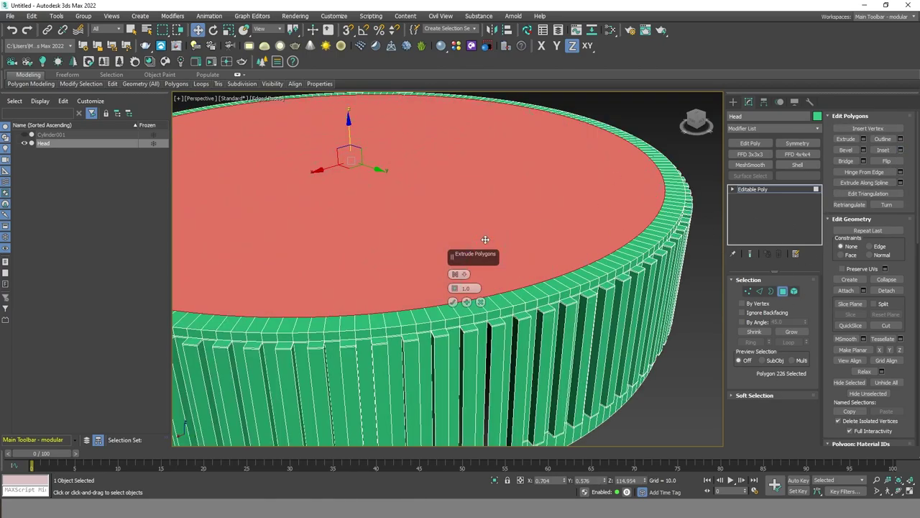
{"action": "left_click_drag", "start_coordinate": [455, 288], "coordinate": [454, 288]}
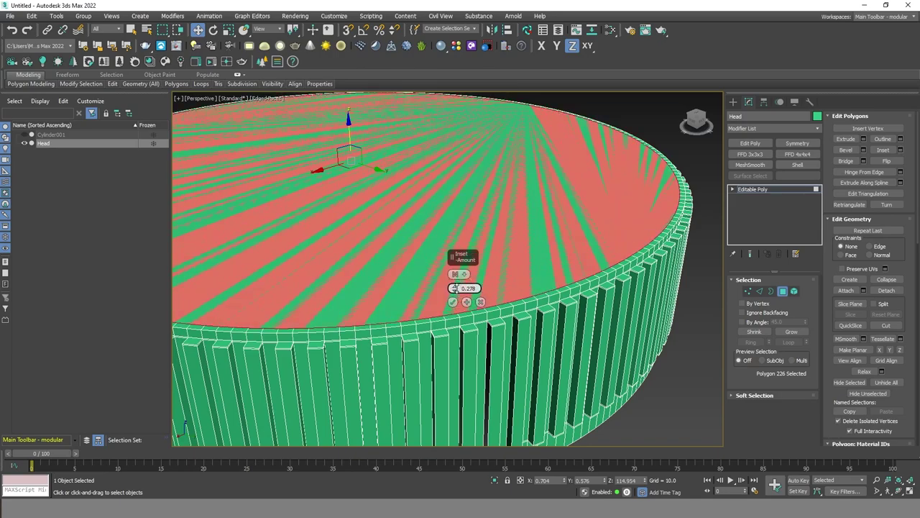
{"action": "left_click", "coordinate": [466, 302]}
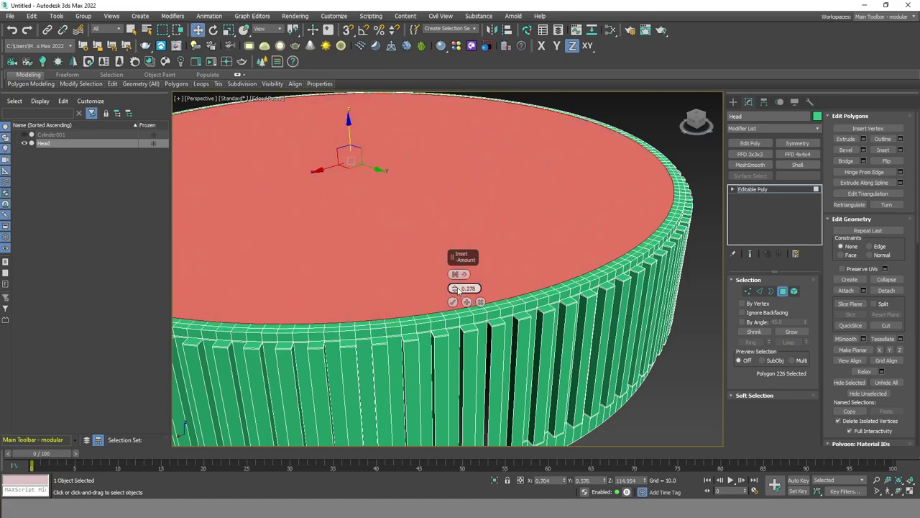
Step: Add several more inset rings of varying width, shrinking the centre polygon
{"action": "left_click_drag", "start_coordinate": [455, 288], "coordinate": [457, 272]}
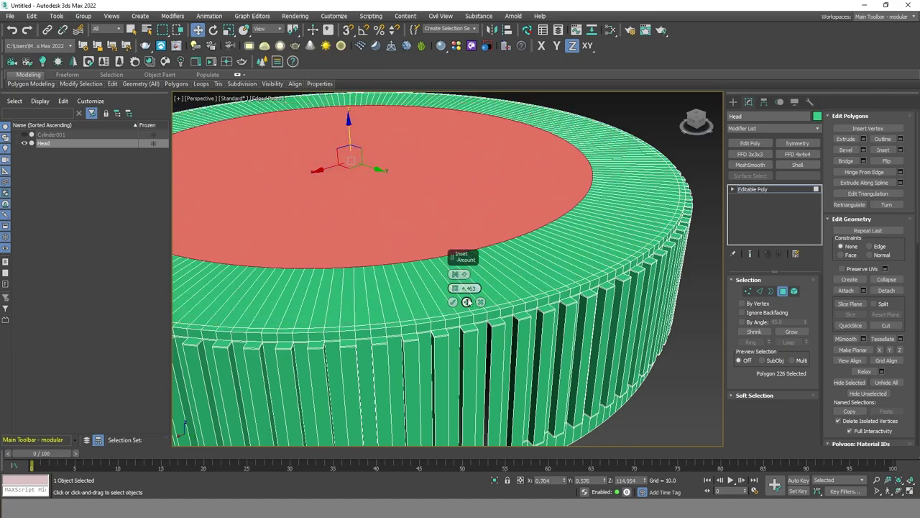
{"action": "left_click", "coordinate": [467, 302]}
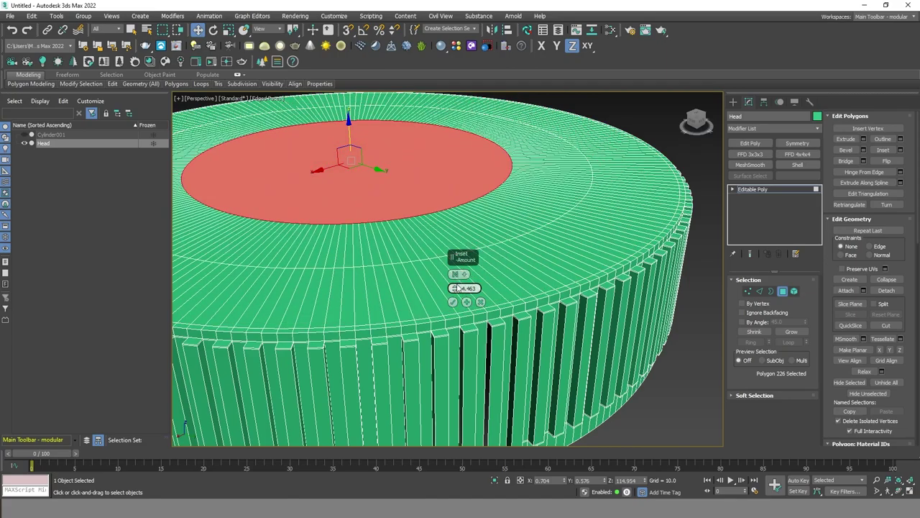
{"action": "left_click", "coordinate": [466, 302]}
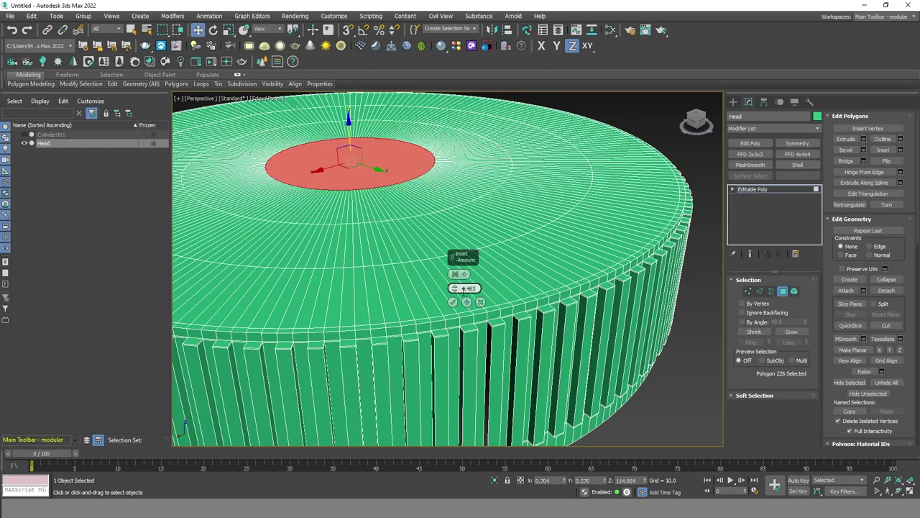
{"action": "left_click_drag", "start_coordinate": [454, 289], "coordinate": [460, 278]}
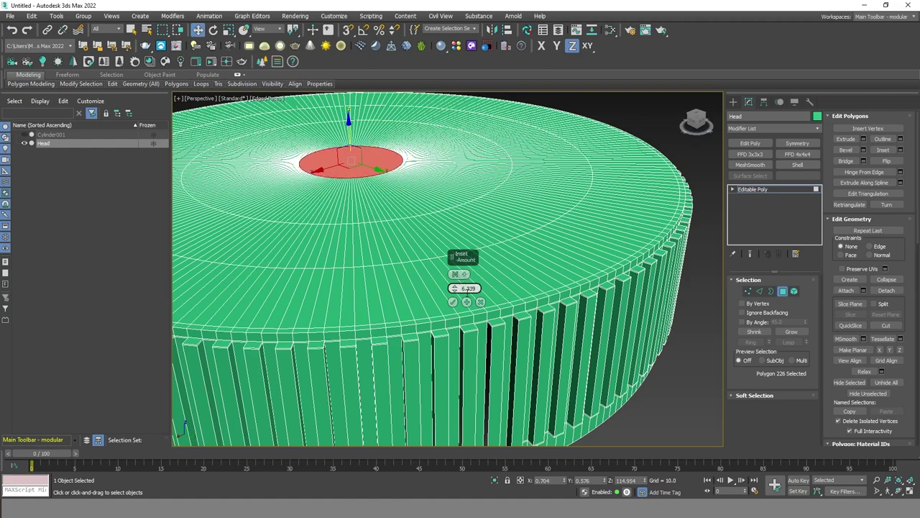
{"action": "left_click", "coordinate": [467, 302]}
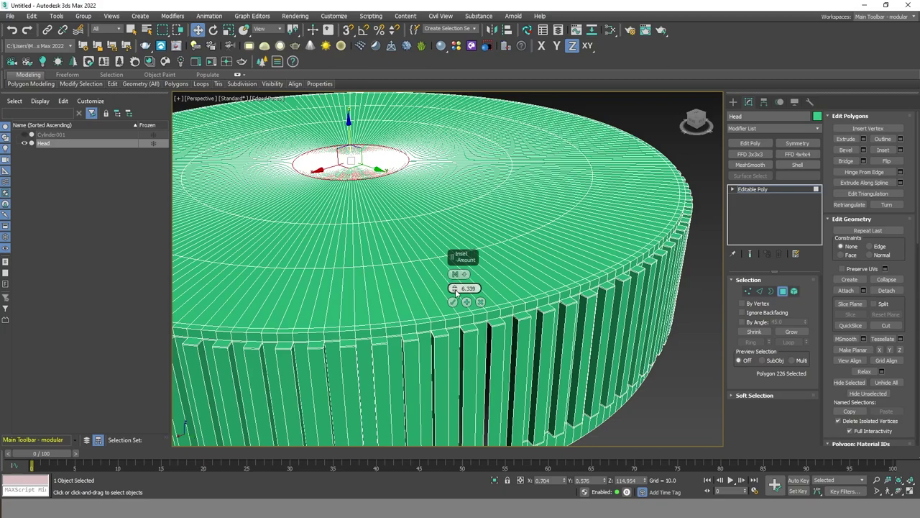
{"action": "mouse_move", "coordinate": [455, 292]}
{"action": "left_mouse_down"}
{"action": "mouse_move", "coordinate": [454, 301]}
{"action": "mouse_move", "coordinate": [455, 288]}
{"action": "left_mouse_up"}
{"action": "scroll", "coordinate": [454, 296], "scroll_direction": "up", "scroll_amount": 4}
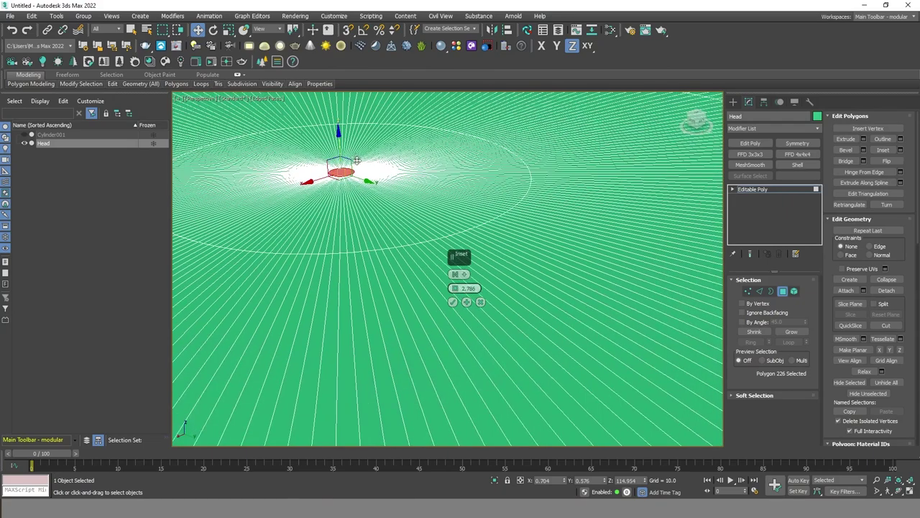
{"action": "left_click", "coordinate": [453, 303]}
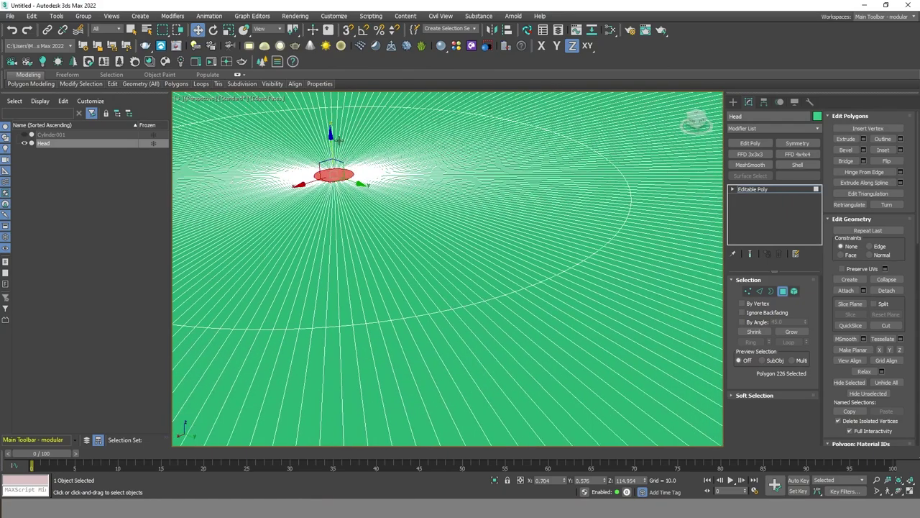
Step: Lower the centre polygon slightly on Z and scale it down into a small disc
{"action": "left_click_drag", "start_coordinate": [330, 135], "coordinate": [332, 146]}
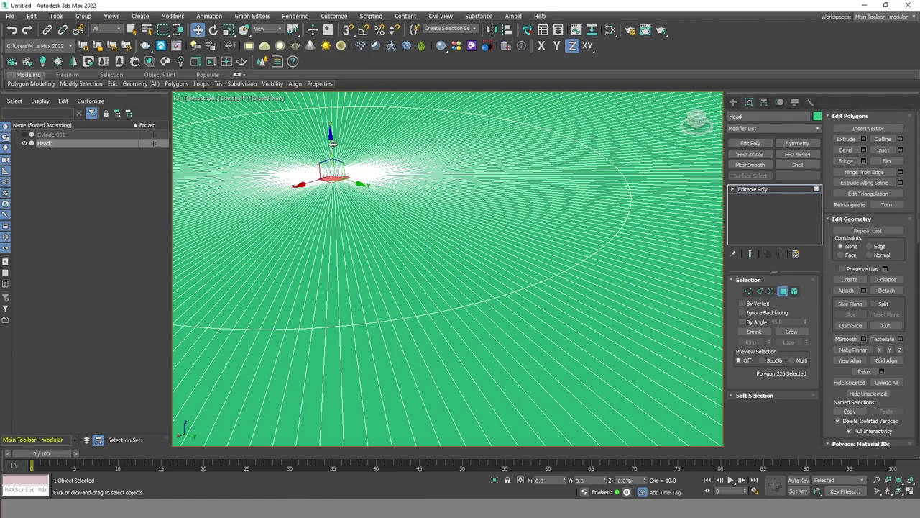
{"action": "scroll", "coordinate": [355, 212], "scroll_direction": "up", "scroll_amount": 2}
{"action": "scroll", "coordinate": [356, 212], "scroll_direction": "up", "scroll_amount": 2}
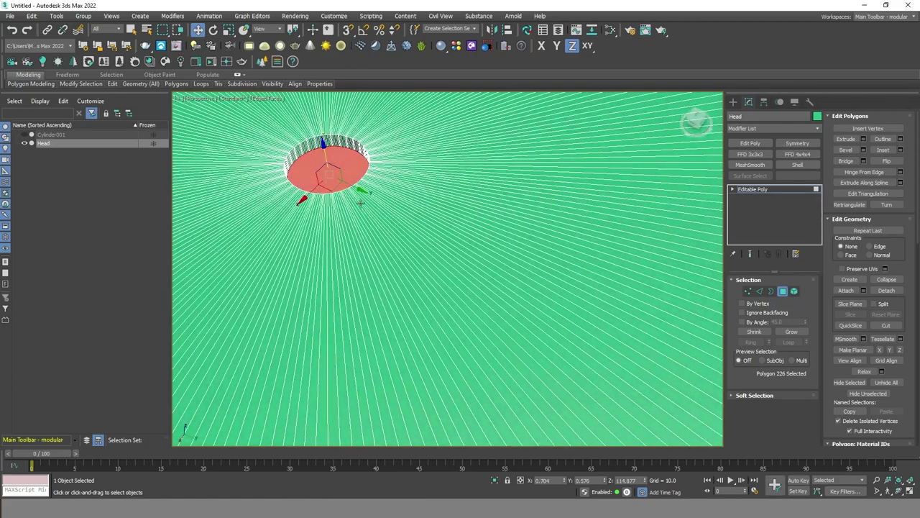
{"action": "key", "text": "r"}
{"action": "left_click_drag", "start_coordinate": [331, 176], "coordinate": [335, 174]}
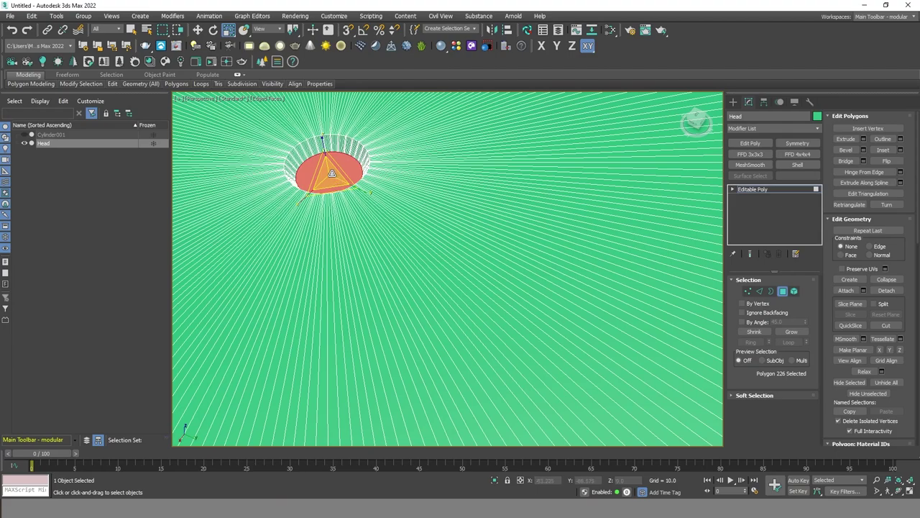
{"action": "left_click_drag", "start_coordinate": [331, 174], "coordinate": [337, 180]}
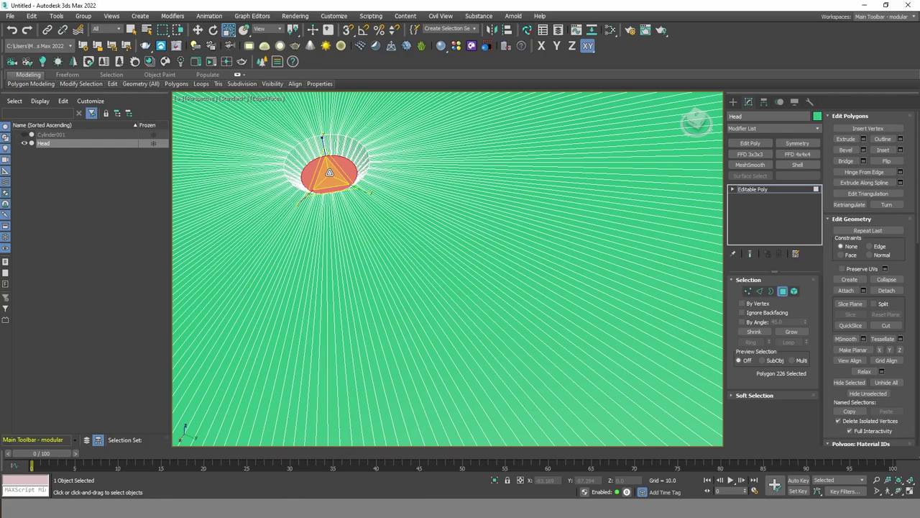
{"action": "left_click_drag", "start_coordinate": [329, 172], "coordinate": [361, 220]}
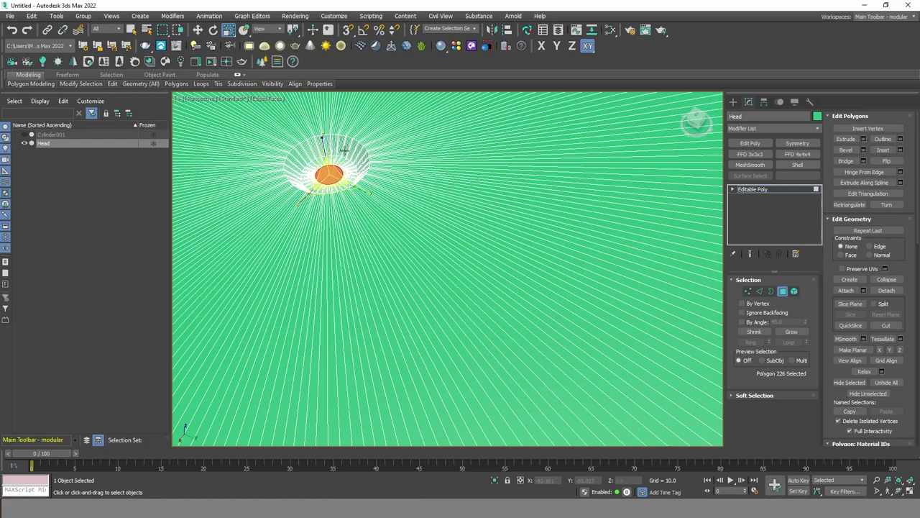
{"action": "left_click", "coordinate": [197, 30]}
{"action": "scroll", "coordinate": [395, 184], "scroll_direction": "down", "scroll_amount": 5}
Step: Select Head's bottom cap polygon from below and try resizing it
{"action": "mouse_move", "coordinate": [547, 287]}
{"action": "middle_mouse_down", "text": "alt"}
{"action": "mouse_move", "coordinate": [585, 361]}
{"action": "mouse_move", "coordinate": [574, 323]}
{"action": "middle_mouse_up", "text": "alt"}
{"action": "scroll", "coordinate": [460, 261], "scroll_direction": "up", "scroll_amount": 5}
{"action": "scroll", "coordinate": [472, 278], "scroll_direction": "up", "scroll_amount": 3}
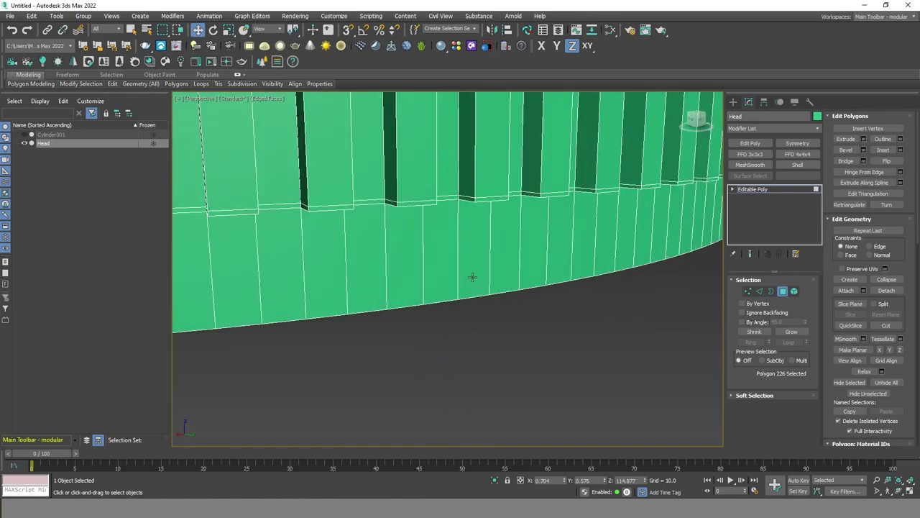
{"action": "scroll", "coordinate": [474, 276], "scroll_direction": "up", "scroll_amount": 1}
{"action": "scroll", "coordinate": [473, 276], "scroll_direction": "down", "scroll_amount": 3}
{"action": "mouse_move", "coordinate": [493, 271]}
{"action": "middle_mouse_down", "text": "alt"}
{"action": "mouse_move", "coordinate": [524, 236]}
{"action": "mouse_move", "coordinate": [541, 243]}
{"action": "middle_mouse_up", "text": "alt"}
{"action": "scroll", "coordinate": [524, 233], "scroll_direction": "down", "scroll_amount": 2}
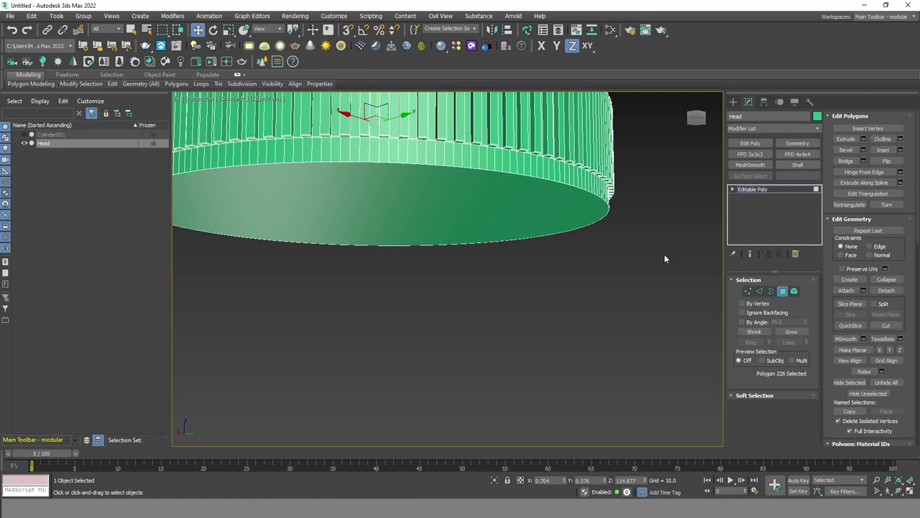
{"action": "left_click", "coordinate": [571, 208]}
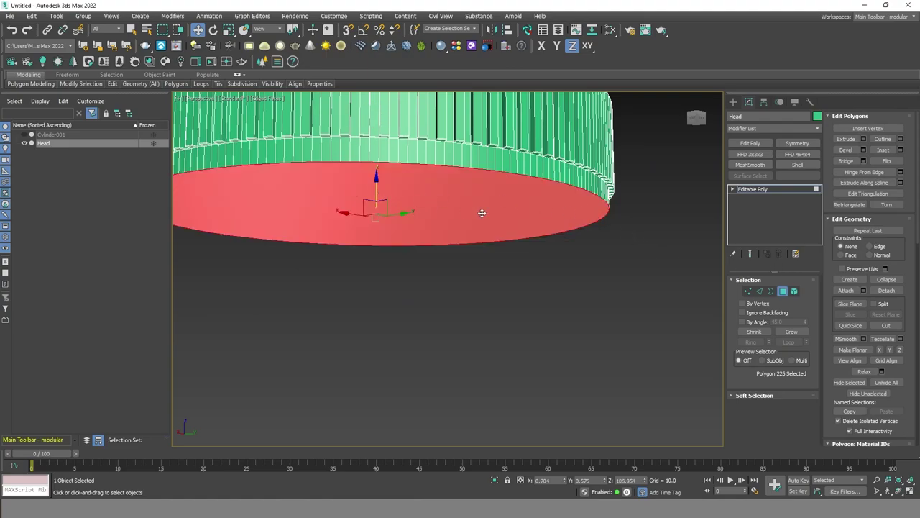
{"action": "left_click", "coordinate": [229, 30]}
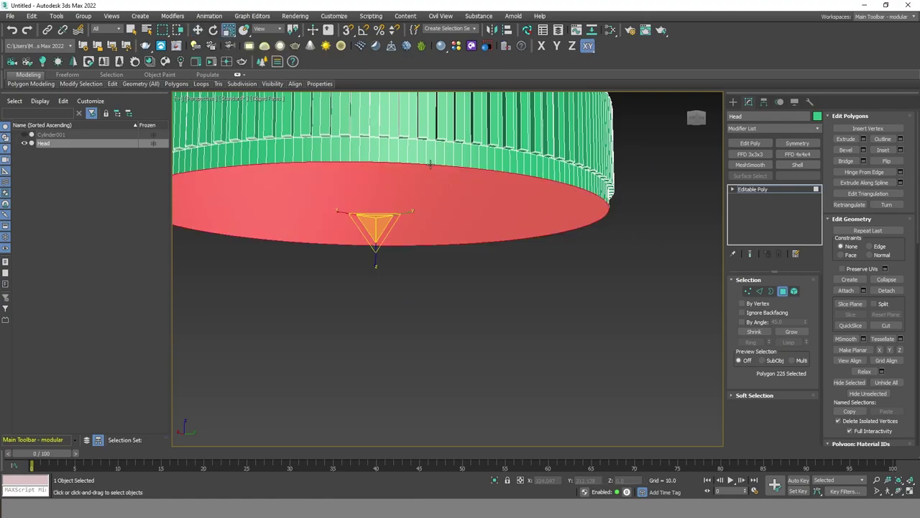
{"action": "middle_click_drag", "start_coordinate": [426, 206], "coordinate": [427, 199], "text": "alt"}
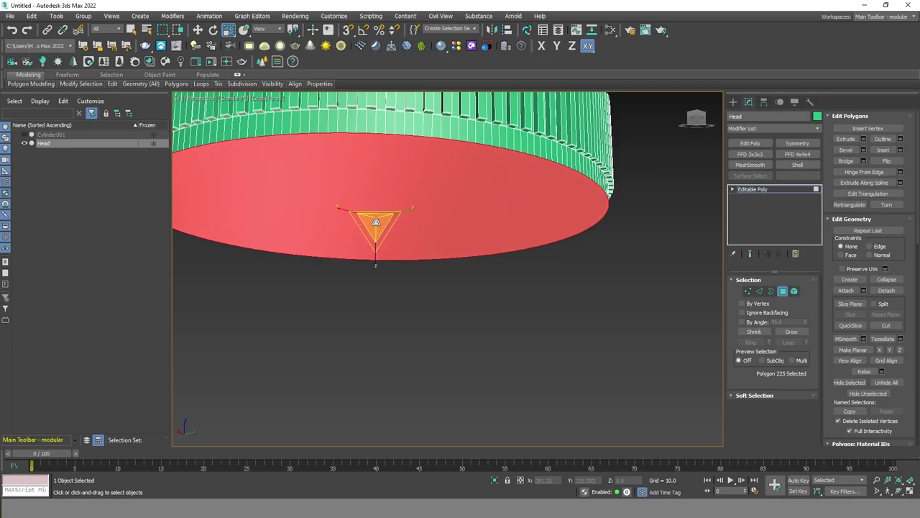
{"action": "left_click_drag", "start_coordinate": [376, 222], "coordinate": [381, 224]}
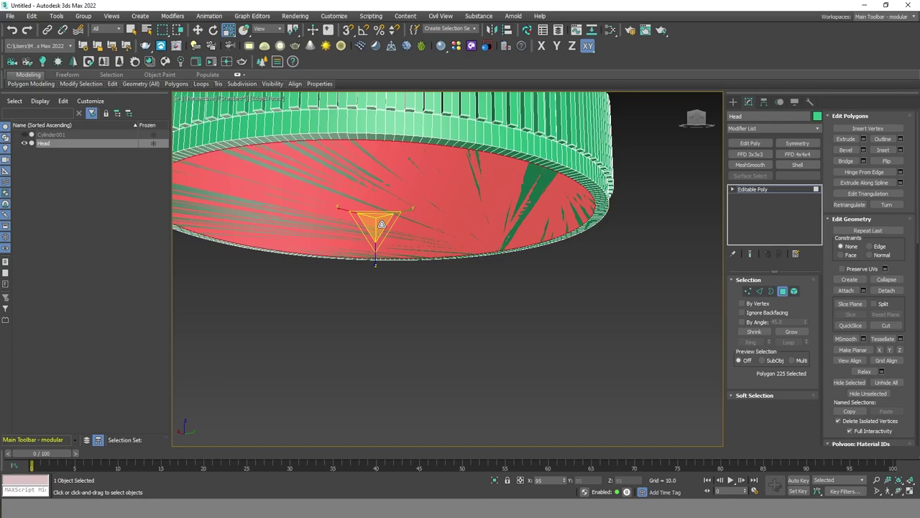
{"action": "left_click_drag", "start_coordinate": [381, 224], "coordinate": [384, 246]}
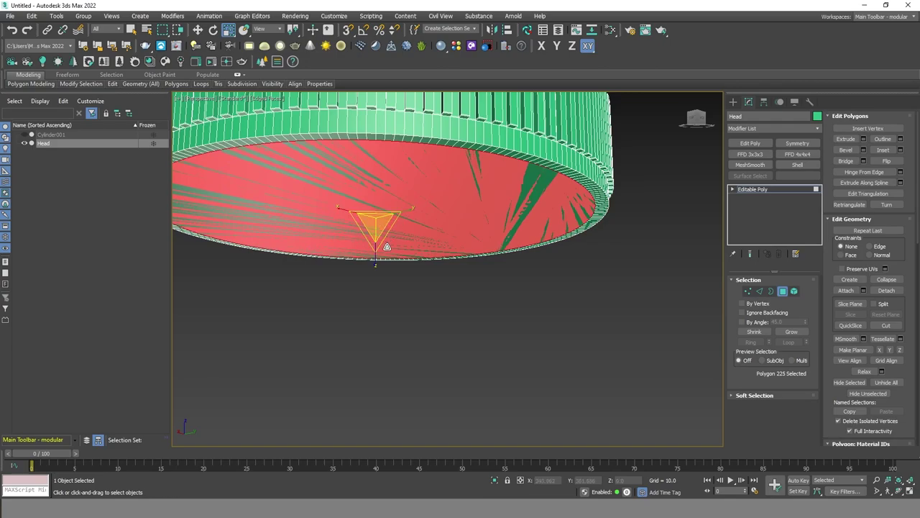
Step: Raise the bottom cap polygon slightly along Z and delete it
{"action": "key", "text": "w"}
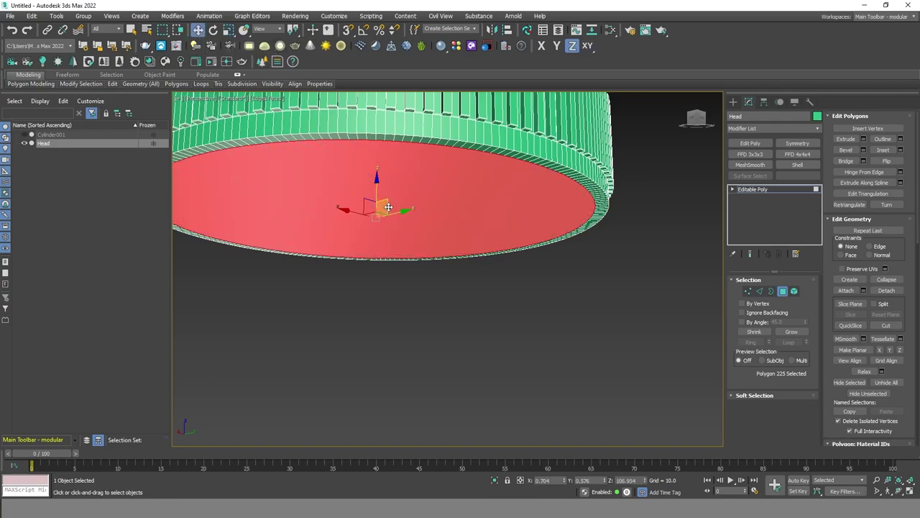
{"action": "left_click_drag", "start_coordinate": [378, 184], "coordinate": [378, 167]}
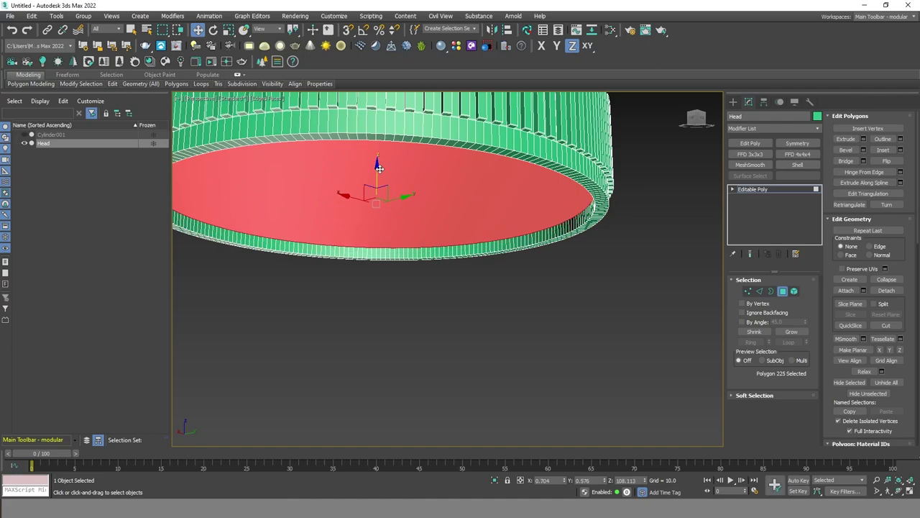
{"action": "key", "text": "Delete"}
Step: Select the cap's two upper rim edge loops at Edge level
{"action": "scroll", "coordinate": [576, 281], "scroll_direction": "down", "scroll_amount": 3}
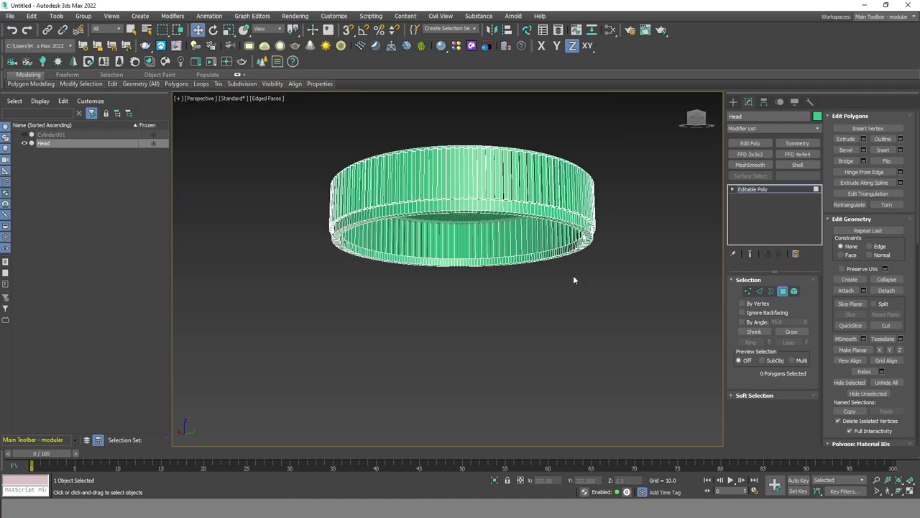
{"action": "middle_click_drag", "start_coordinate": [573, 275], "coordinate": [573, 294], "text": "alt"}
{"action": "scroll", "coordinate": [569, 248], "scroll_direction": "up", "scroll_amount": 3}
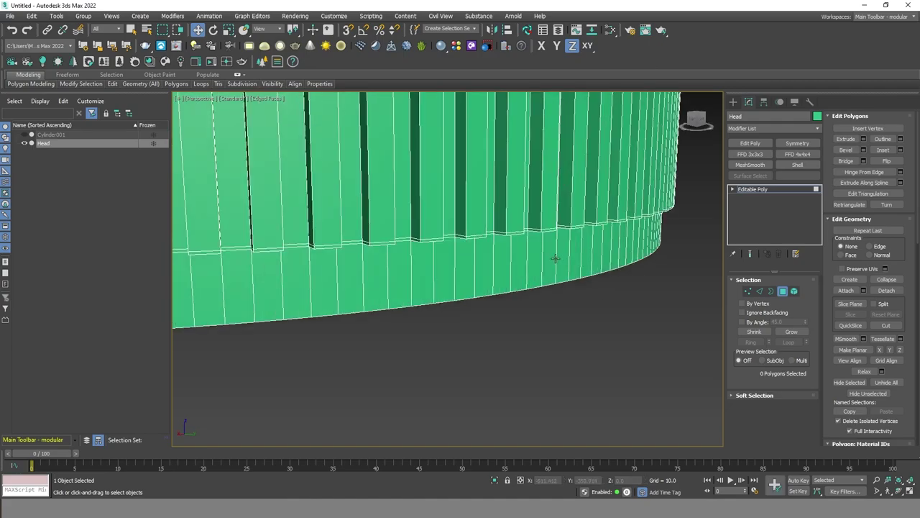
{"action": "middle_click_drag", "start_coordinate": [555, 258], "coordinate": [555, 254], "text": "alt"}
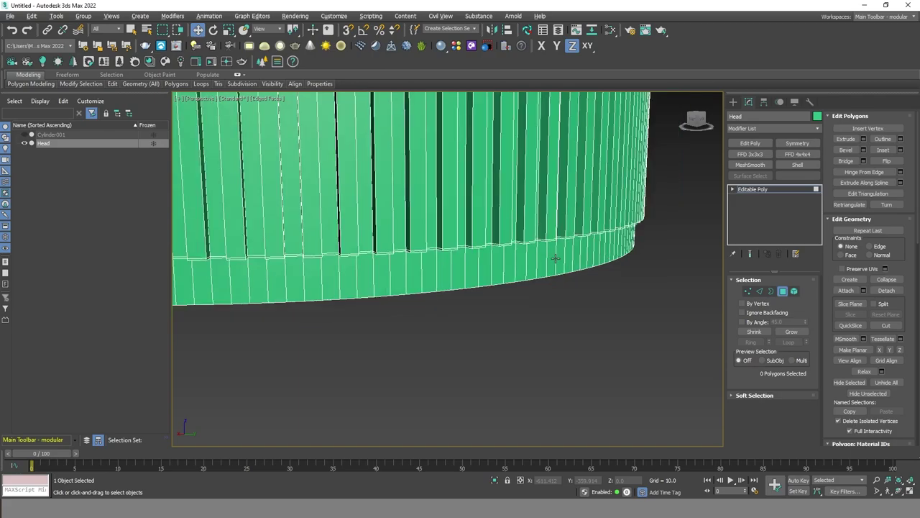
{"action": "left_click", "coordinate": [760, 292]}
{"action": "scroll", "coordinate": [541, 224], "scroll_direction": "up", "scroll_amount": 2}
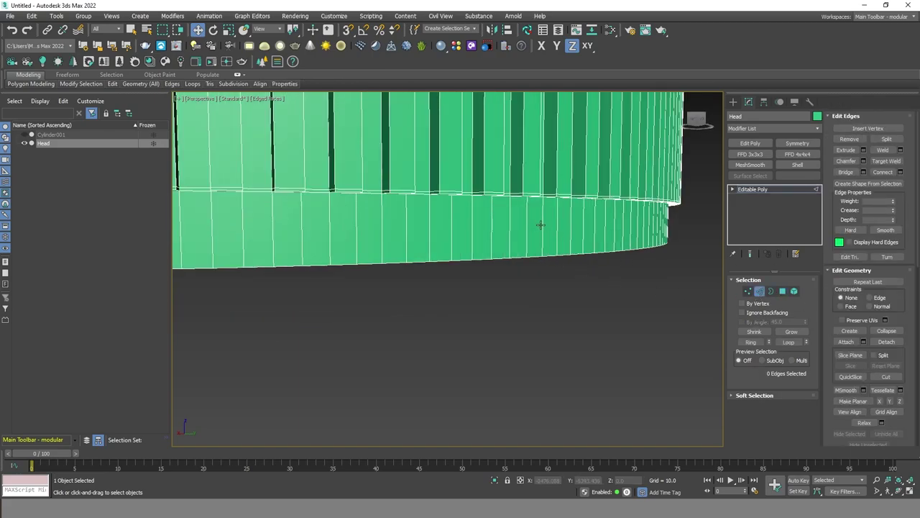
{"action": "mouse_move", "coordinate": [540, 230]}
{"action": "middle_mouse_down", "text": "alt"}
{"action": "mouse_move", "coordinate": [542, 221]}
{"action": "mouse_move", "coordinate": [573, 222]}
{"action": "middle_mouse_up", "text": "alt"}
{"action": "double_click", "coordinate": [539, 206]}
{"action": "scroll", "coordinate": [541, 207], "scroll_direction": "down", "scroll_amount": 3}
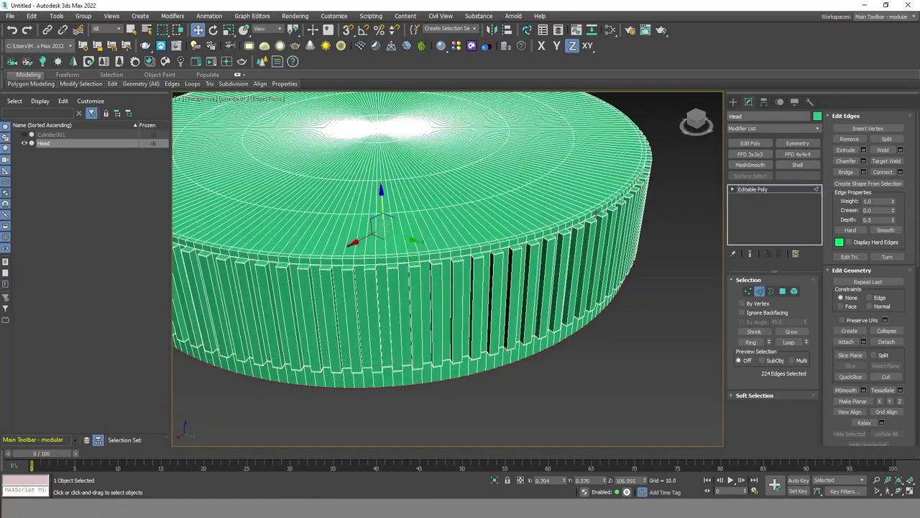
{"action": "scroll", "coordinate": [595, 211], "scroll_direction": "up", "scroll_amount": 3}
{"action": "double_click", "coordinate": [595, 207], "text": "ctrl"}
{"action": "scroll", "coordinate": [594, 207], "scroll_direction": "up", "scroll_amount": 2}
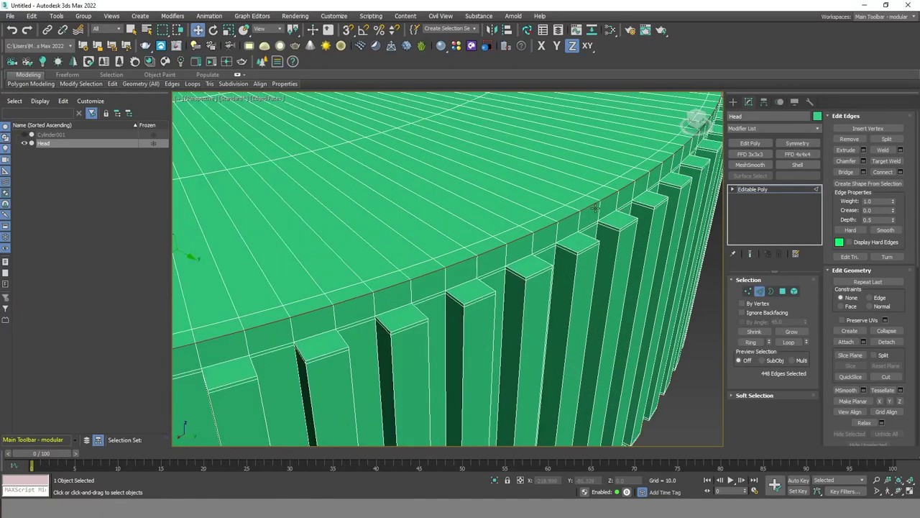
Step: Chamfer the rim edges by 0.05 and exit edge editing
{"action": "left_click", "coordinate": [863, 161]}
{"action": "left_click_drag", "start_coordinate": [458, 289], "coordinate": [473, 347]}
{"action": "left_click", "coordinate": [453, 372]}
{"action": "key", "text": "z"}
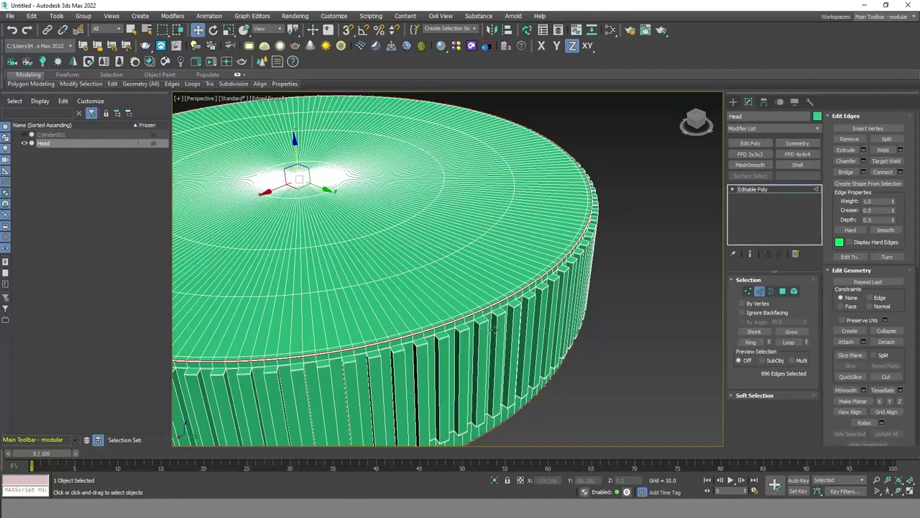
{"action": "middle_click_drag", "start_coordinate": [573, 349], "coordinate": [586, 337], "text": "alt"}
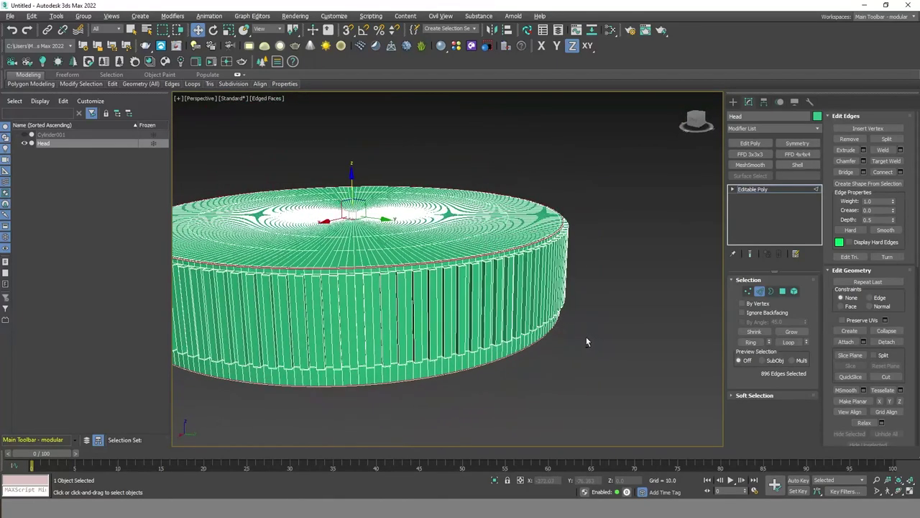
{"action": "left_click", "coordinate": [768, 190]}
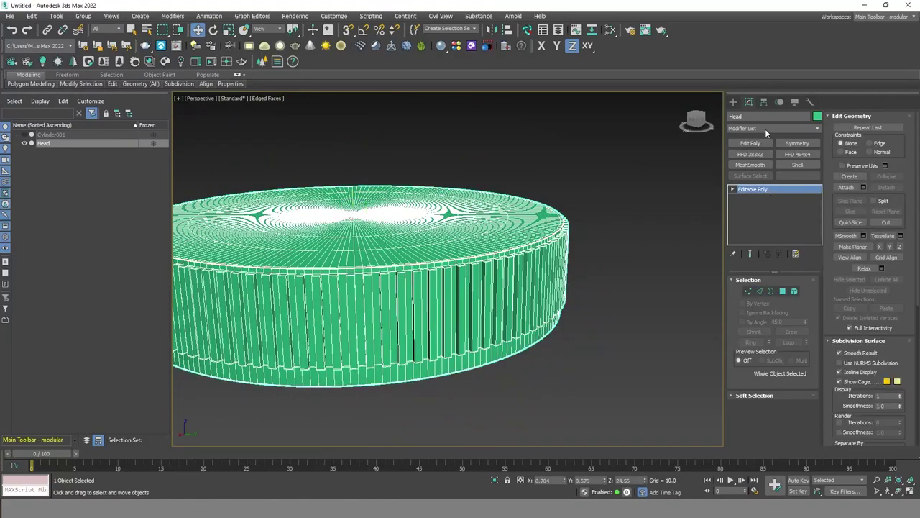
Step: Add TurboSmooth to Head with raised iterations, then deselect and turn off Edged Faces
{"action": "left_click", "coordinate": [807, 128]}
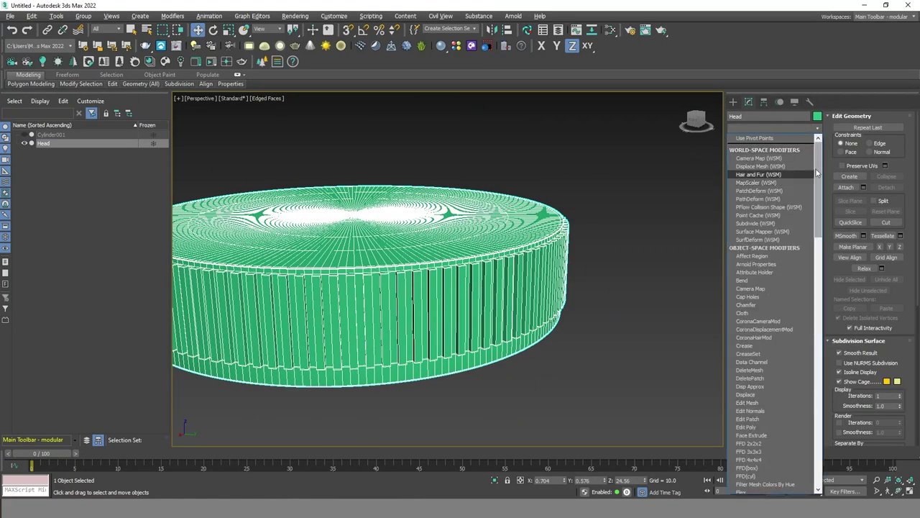
{"action": "left_click_drag", "start_coordinate": [819, 172], "coordinate": [845, 406]}
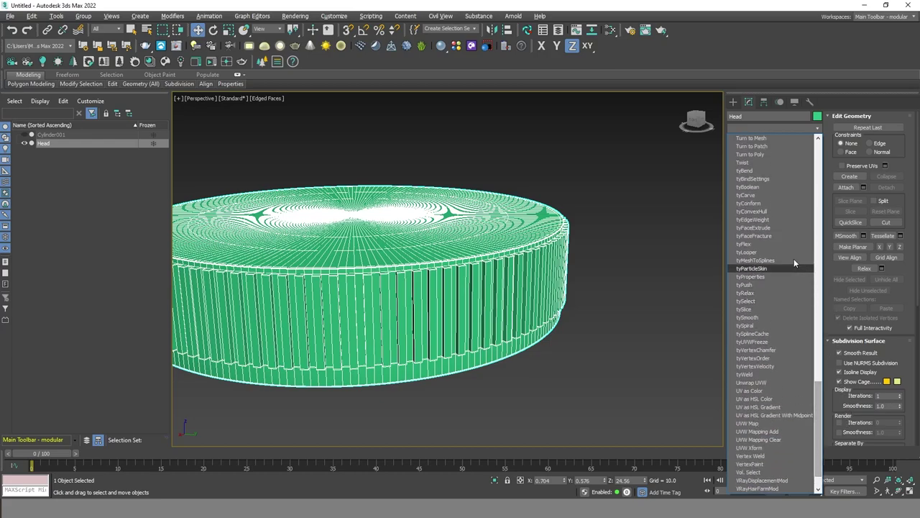
{"action": "scroll", "coordinate": [806, 287], "scroll_direction": "up", "scroll_amount": 1}
{"action": "scroll", "coordinate": [806, 288], "scroll_direction": "up", "scroll_amount": 2}
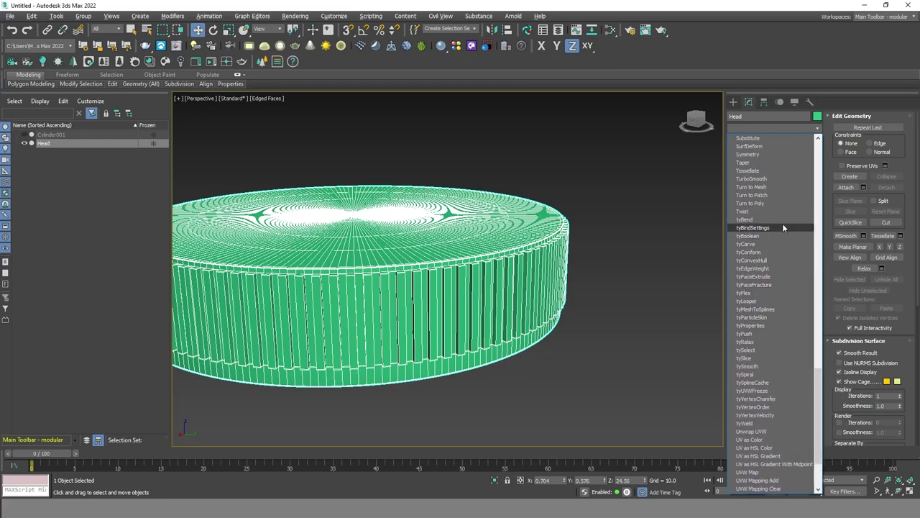
{"action": "left_click", "coordinate": [771, 181]}
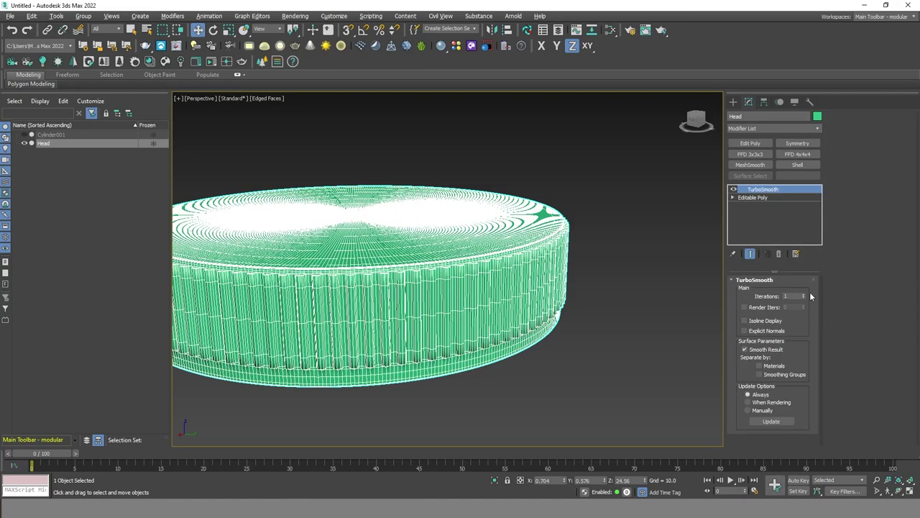
{"action": "left_click", "coordinate": [804, 295]}
{"action": "left_click", "coordinate": [612, 235]}
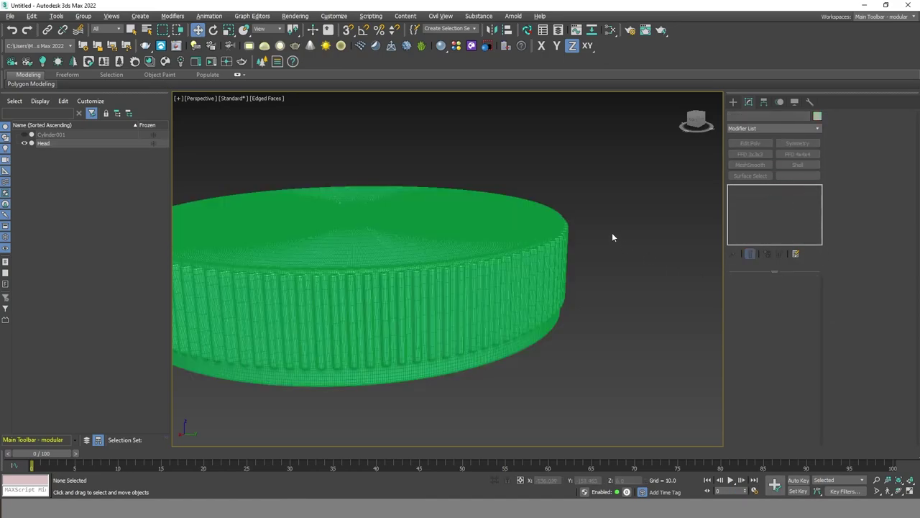
{"action": "key", "text": "F4"}
Step: Inspect the cap's hollow underside and unhide the Cylinder001 bottle body
{"action": "scroll", "coordinate": [499, 253], "scroll_direction": "down", "scroll_amount": 2}
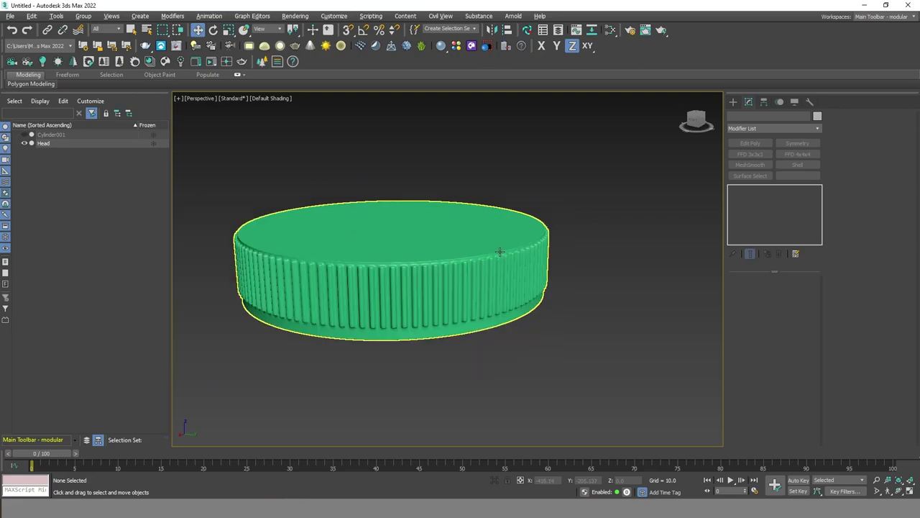
{"action": "mouse_move", "coordinate": [510, 252]}
{"action": "middle_mouse_down", "text": "alt"}
{"action": "mouse_move", "coordinate": [519, 224]}
{"action": "mouse_move", "coordinate": [510, 264]}
{"action": "mouse_move", "coordinate": [518, 218]}
{"action": "mouse_move", "coordinate": [515, 230]}
{"action": "middle_mouse_up", "text": "alt"}
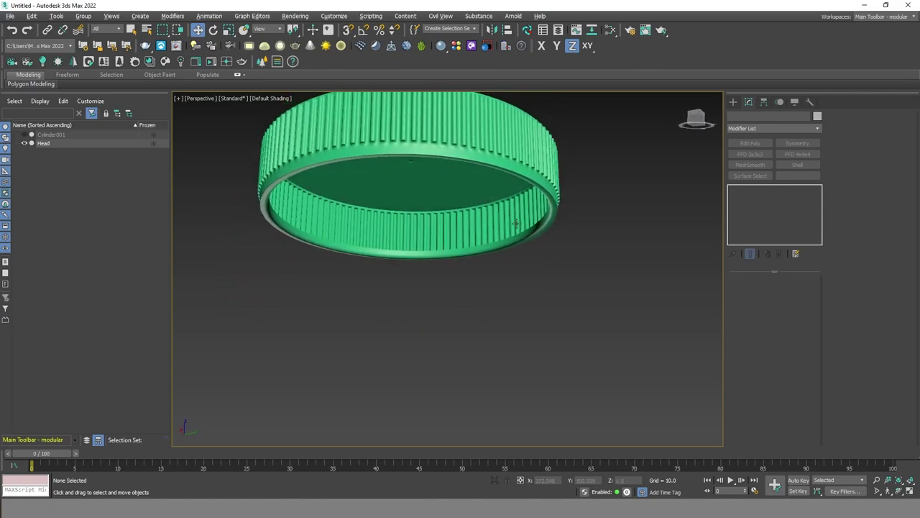
{"action": "left_click", "coordinate": [24, 135]}
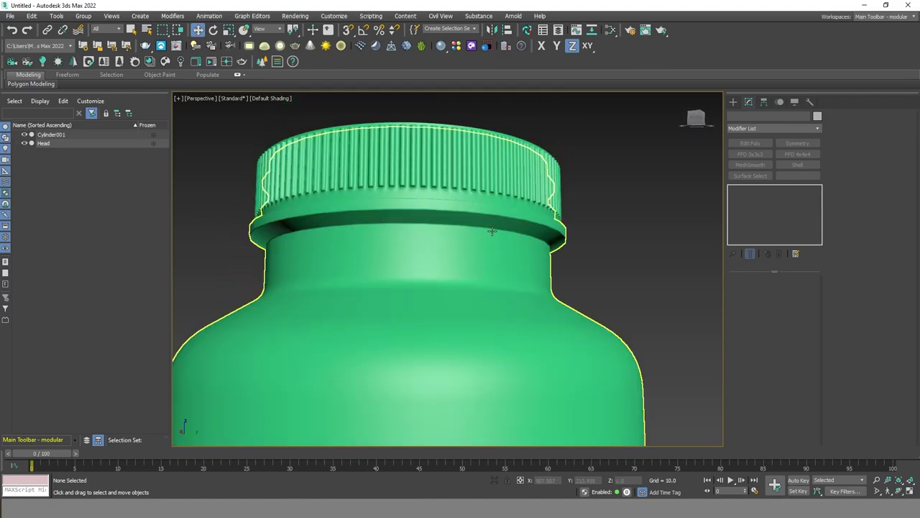
{"action": "scroll", "coordinate": [544, 235], "scroll_direction": "down", "scroll_amount": 2}
{"action": "middle_click_drag", "start_coordinate": [543, 285], "coordinate": [543, 235]}
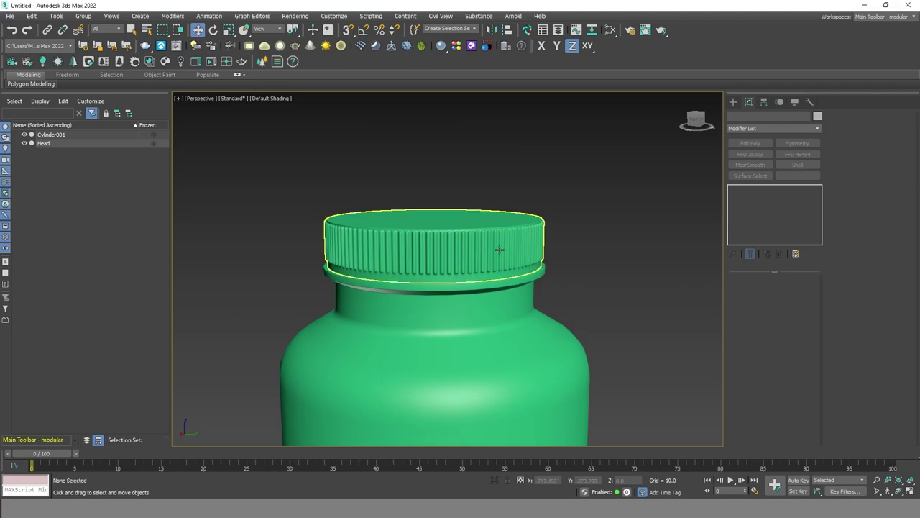
{"action": "scroll", "coordinate": [499, 236], "scroll_direction": "up", "scroll_amount": 2}
{"action": "scroll", "coordinate": [499, 235], "scroll_direction": "down", "scroll_amount": 2}
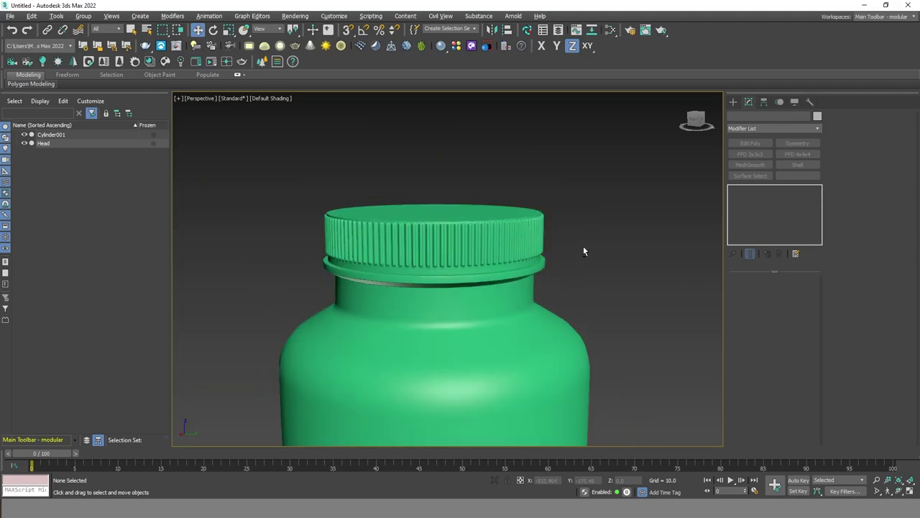
{"action": "middle_click_drag", "start_coordinate": [583, 251], "coordinate": [590, 251]}
Step: Toggle Head's visibility on and off to check its fit on the neck
{"action": "left_click", "coordinate": [513, 232]}
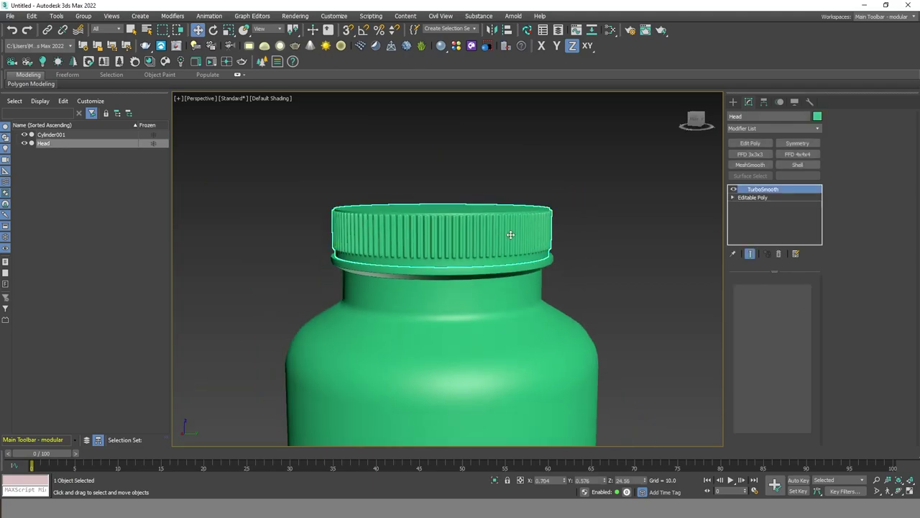
{"action": "left_click", "coordinate": [24, 144]}
{"action": "left_click", "coordinate": [25, 143]}
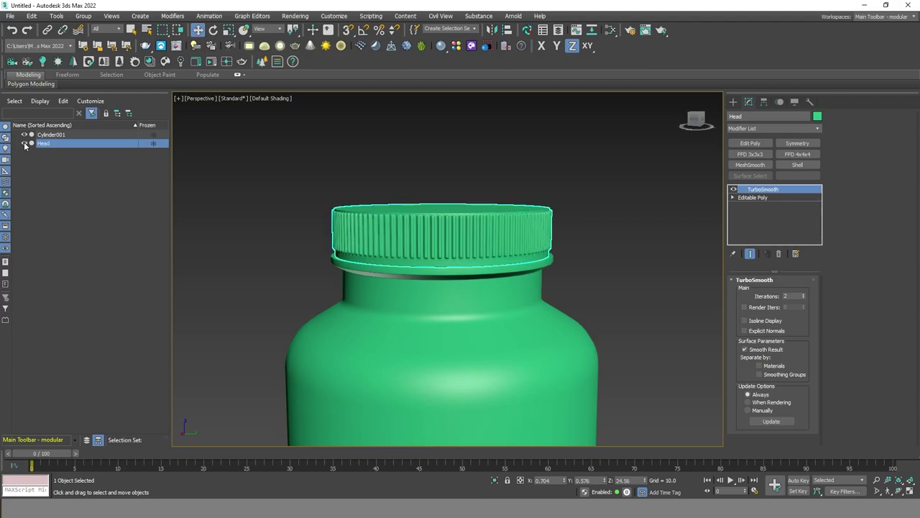
{"action": "left_click", "coordinate": [24, 144]}
{"action": "left_click", "coordinate": [25, 145]}
{"action": "scroll", "coordinate": [437, 262], "scroll_direction": "up", "scroll_amount": 4}
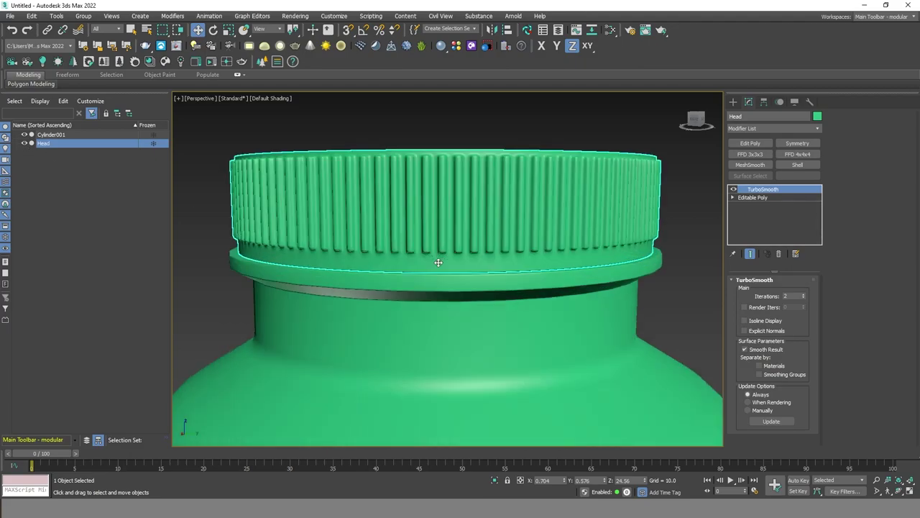
{"action": "scroll", "coordinate": [438, 261], "scroll_direction": "down", "scroll_amount": 2}
Step: Frame the whole capped bottle from a lower side view, then switch to OBS
{"action": "left_click", "coordinate": [494, 320]}
{"action": "scroll", "coordinate": [472, 305], "scroll_direction": "down", "scroll_amount": 2}
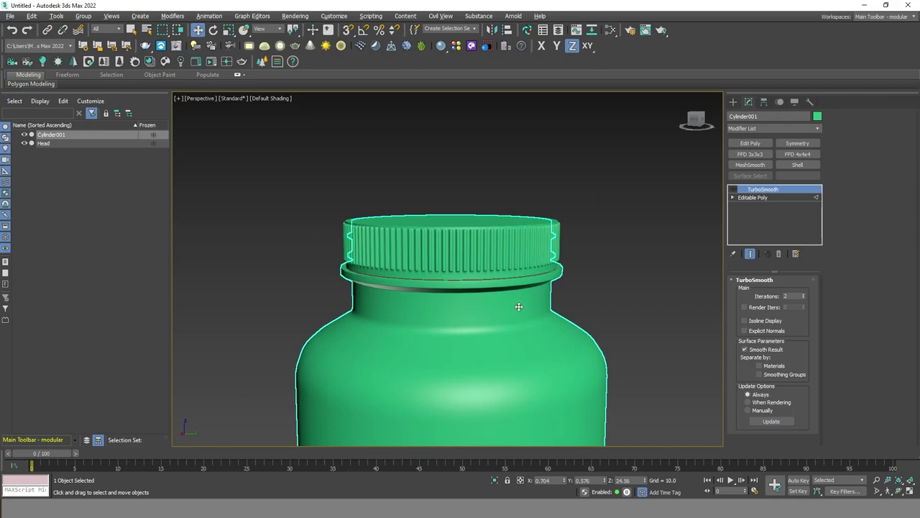
{"action": "middle_click_drag", "start_coordinate": [520, 306], "coordinate": [504, 312], "text": "alt"}
{"action": "scroll", "coordinate": [577, 334], "scroll_direction": "down", "scroll_amount": 1}
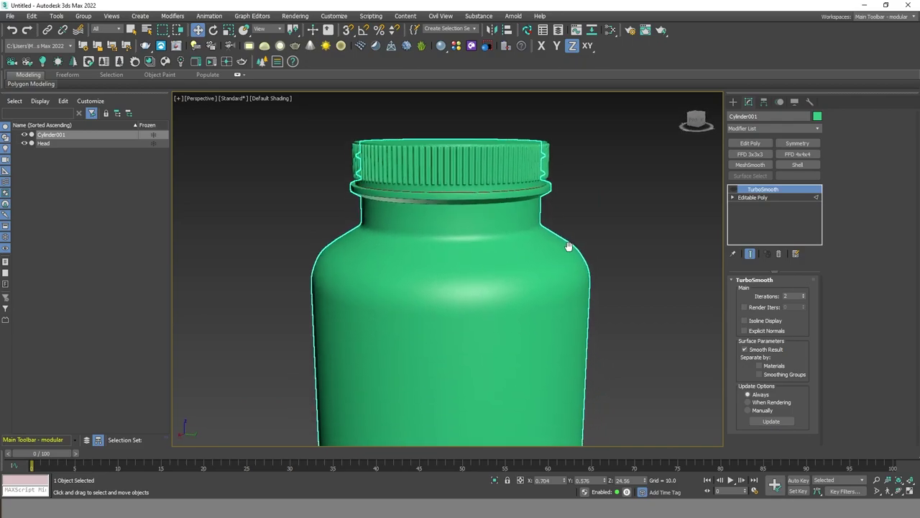
{"action": "scroll", "coordinate": [568, 242], "scroll_direction": "down", "scroll_amount": 2}
{"action": "mouse_move", "coordinate": [602, 309]}
{"action": "middle_mouse_down", "text": "alt"}
{"action": "mouse_move", "coordinate": [621, 296]}
{"action": "mouse_move", "coordinate": [597, 310]}
{"action": "middle_mouse_up", "text": "alt"}
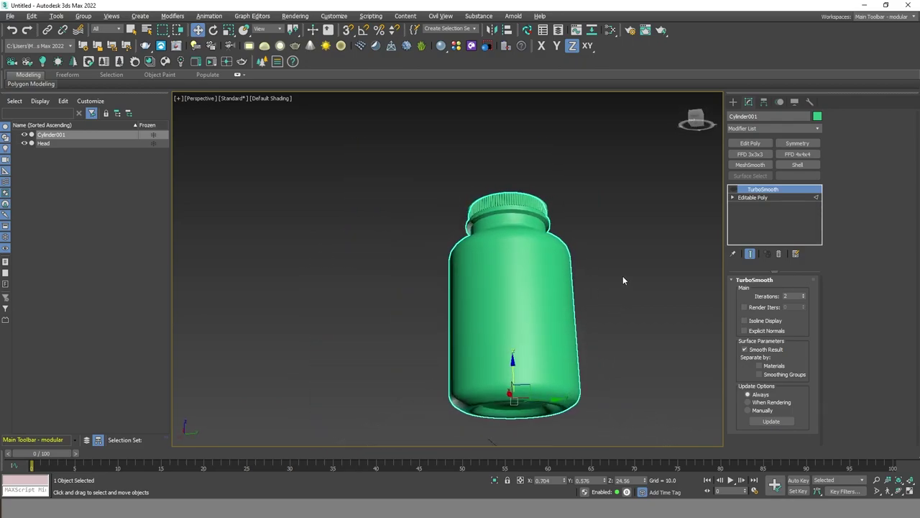
{"action": "left_click", "coordinate": [608, 287]}
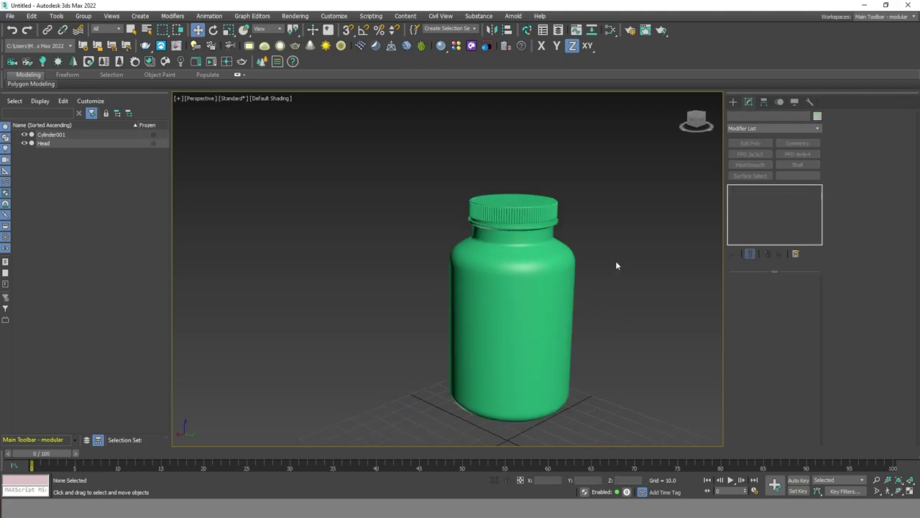
{"action": "mouse_move", "coordinate": [616, 263]}
{"action": "middle_mouse_down", "text": "alt"}
{"action": "mouse_move", "coordinate": [586, 268]}
{"action": "mouse_move", "coordinate": [594, 276]}
{"action": "middle_mouse_up", "text": "alt"}
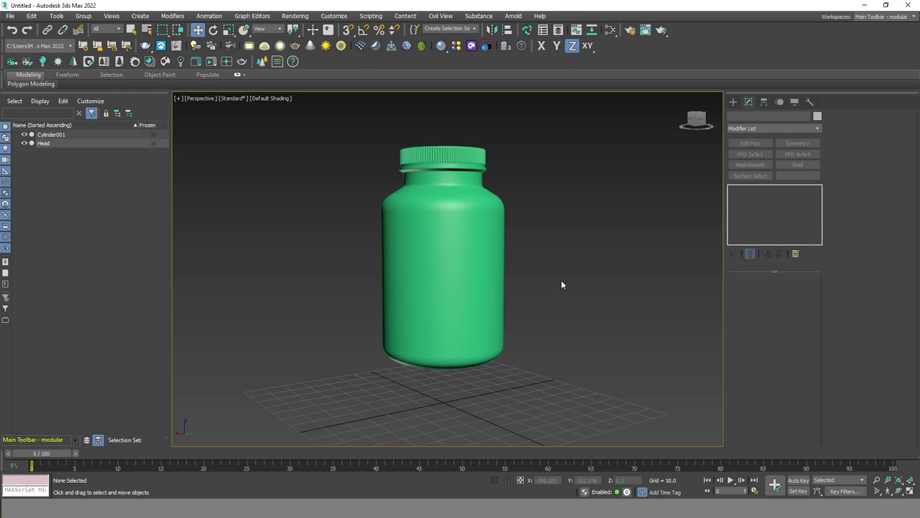
{"action": "left_click", "coordinate": [410, 509]}
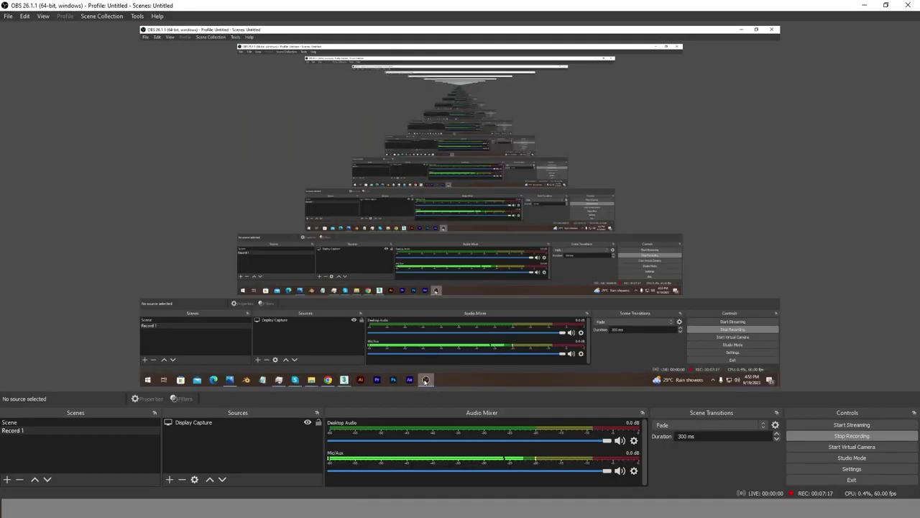